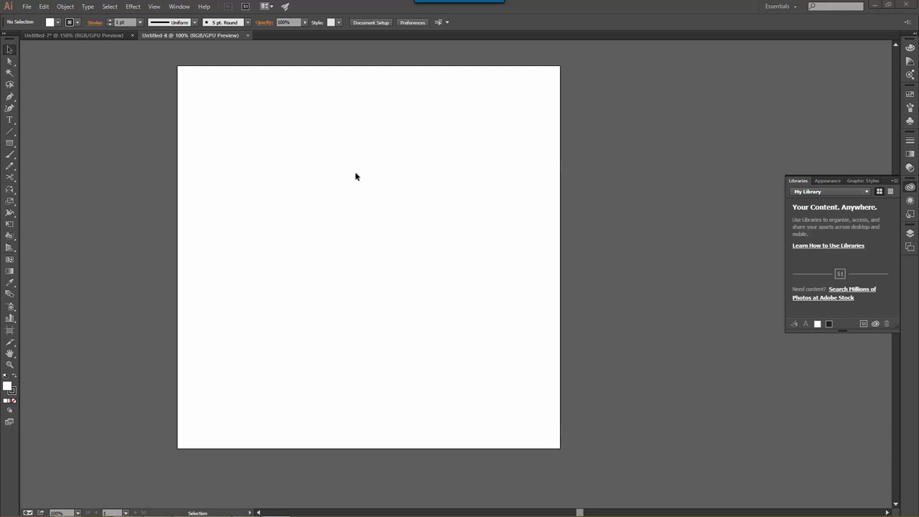
Step: Pan the blank artboard slightly and switch to the Rectangle tool
key(h)
drag(343, 183, 343, 189)
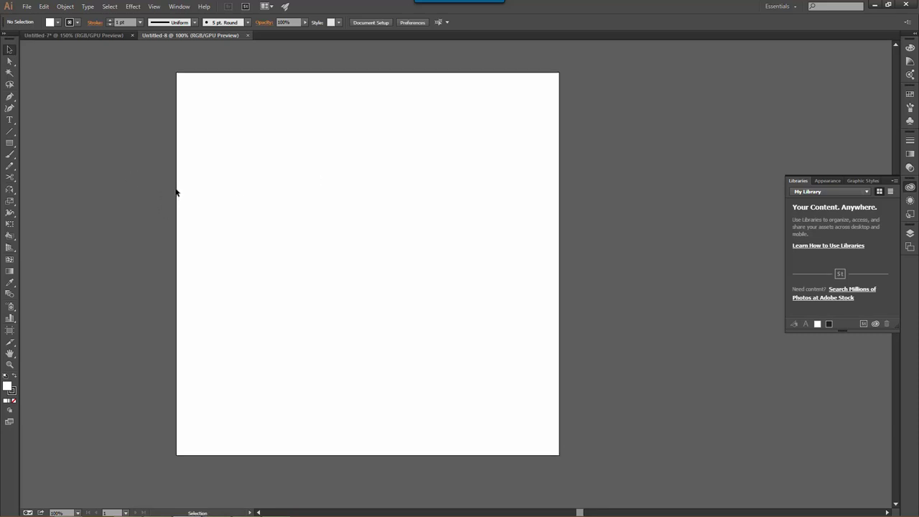
click(10, 145)
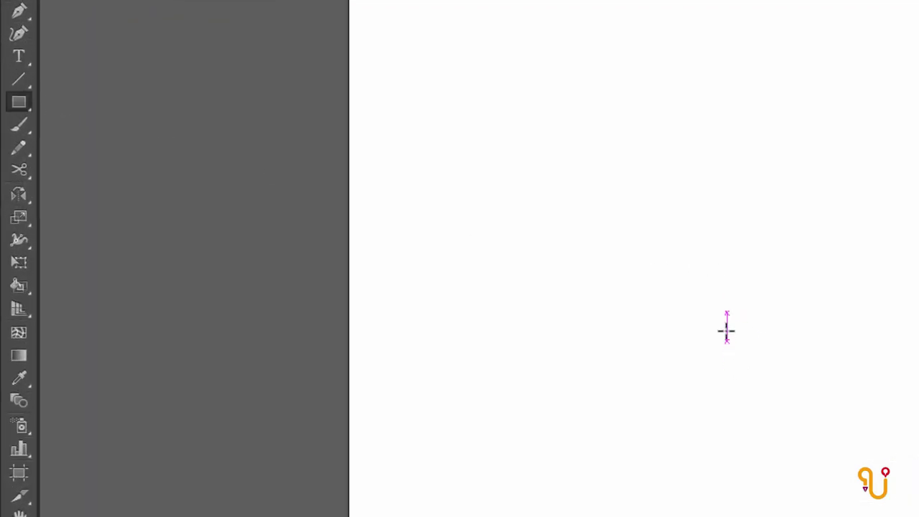
Step: Draw a square from the artboard centre, filled with the tan swatch and with no stroke
drag(728, 341, 851, 447)
key(v)
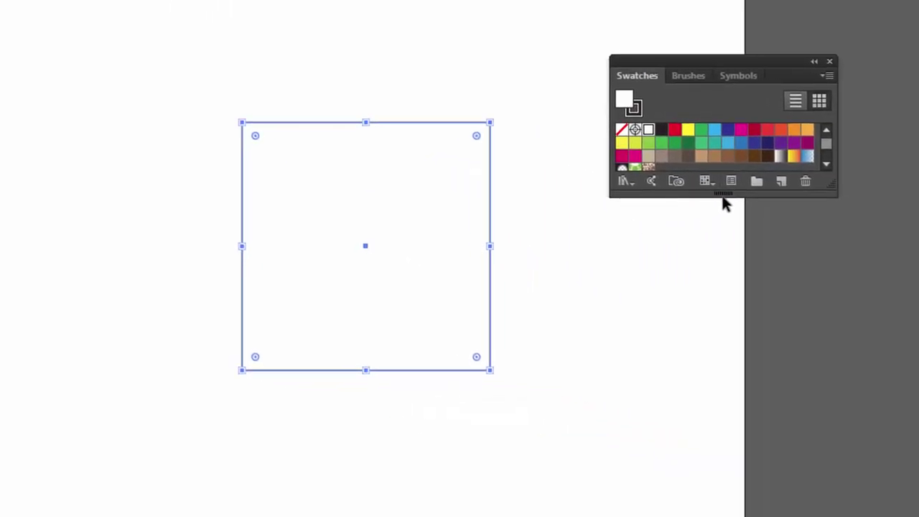
drag(729, 291, 729, 303)
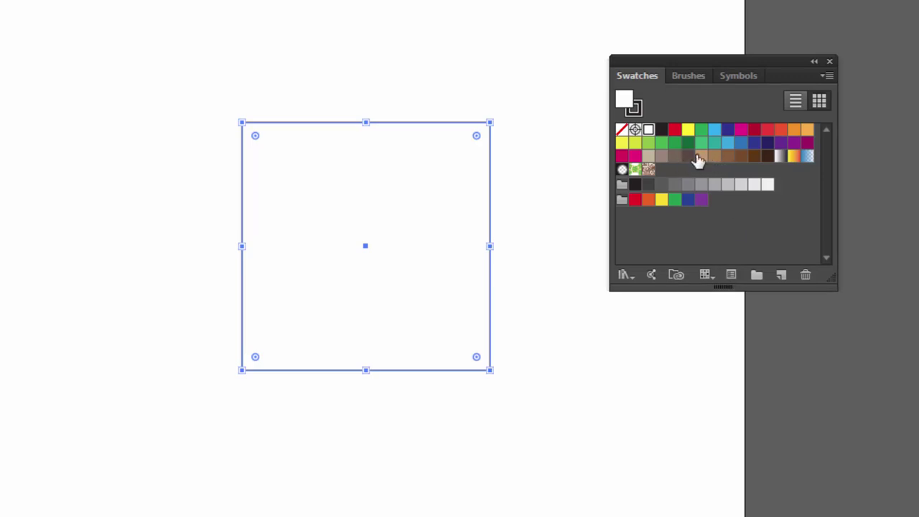
click(700, 156)
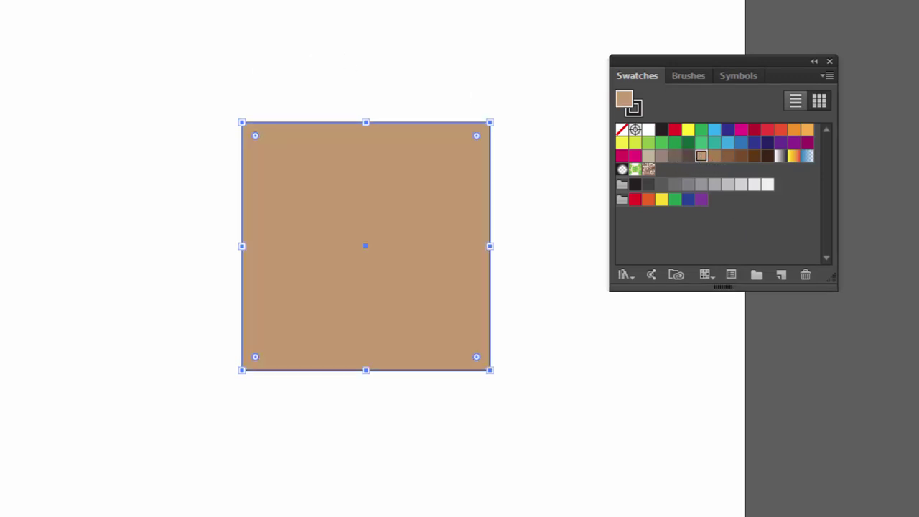
key(x)
key(slash)
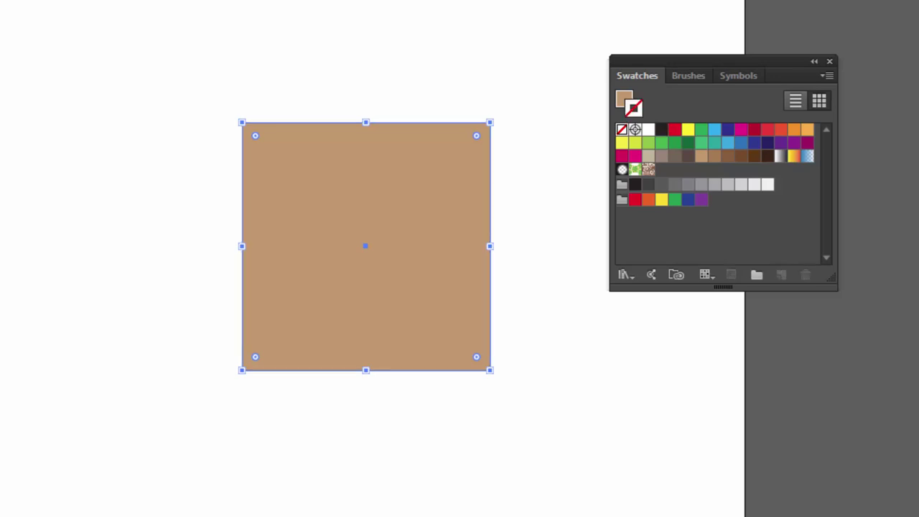
key(x)
click(314, 43)
scroll(419, 251, up, 2)
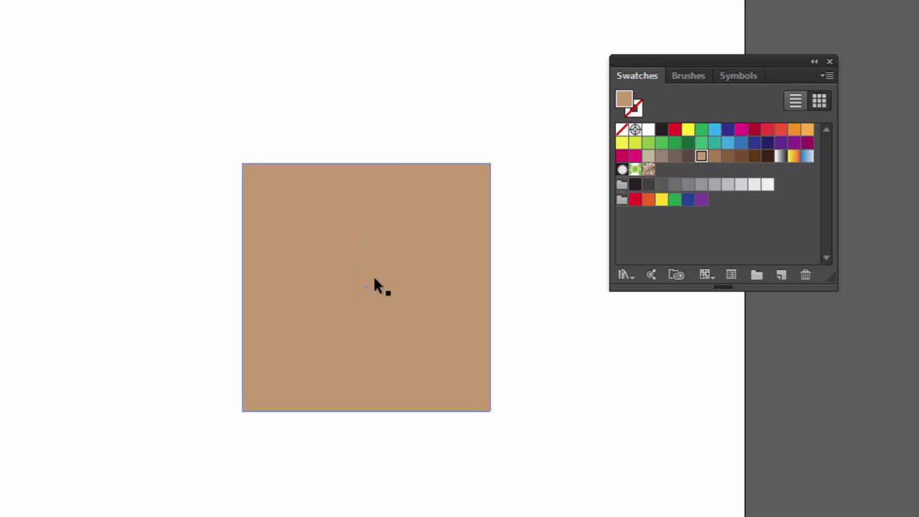
Step: Zoom in on the tan square and bring up the Gradient panel beside the swatches
drag(375, 277, 378, 294)
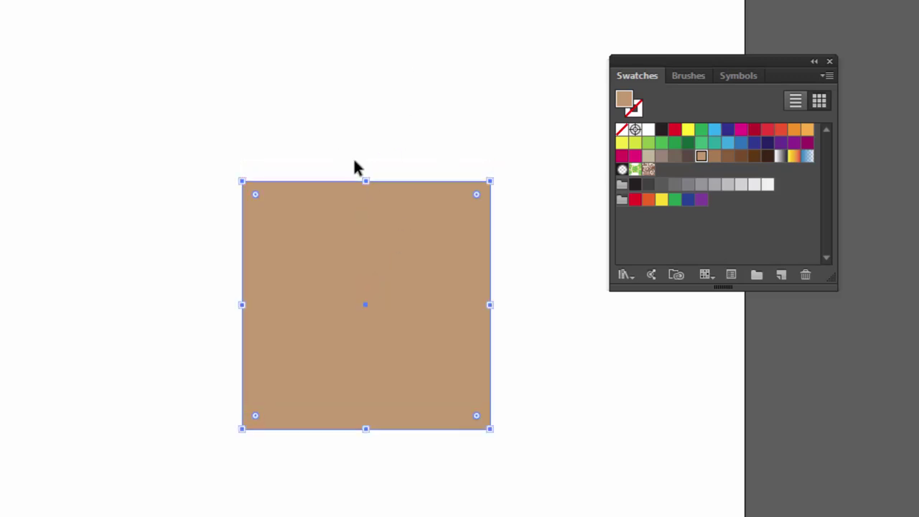
key(ctrl+plus)
drag(318, 232, 442, 172)
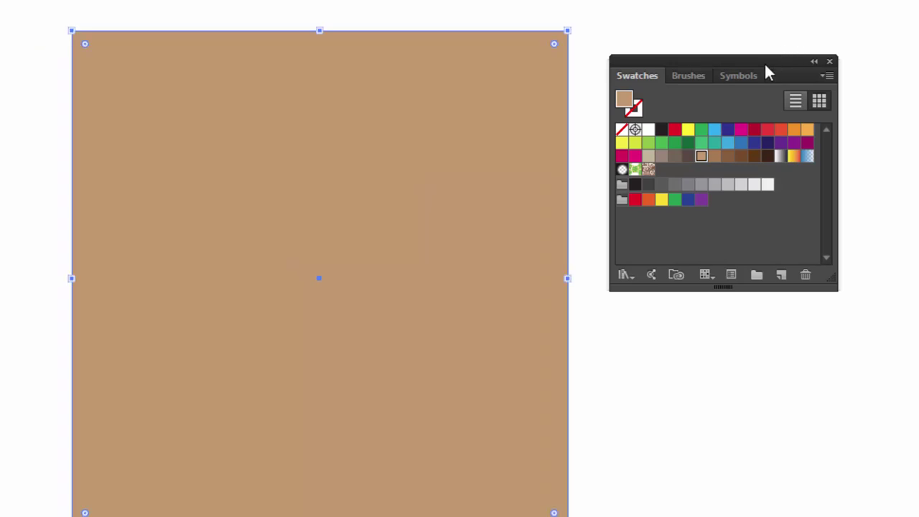
drag(766, 64, 842, 195)
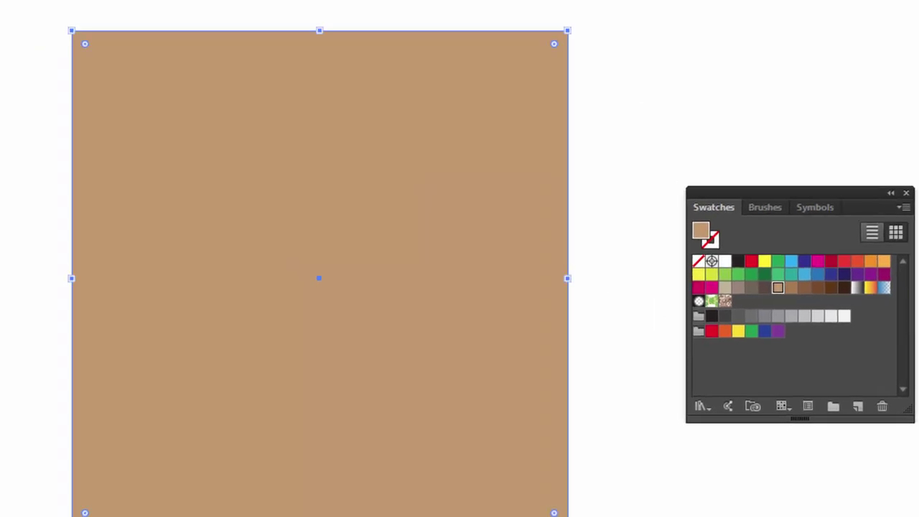
key(ctrl+F9)
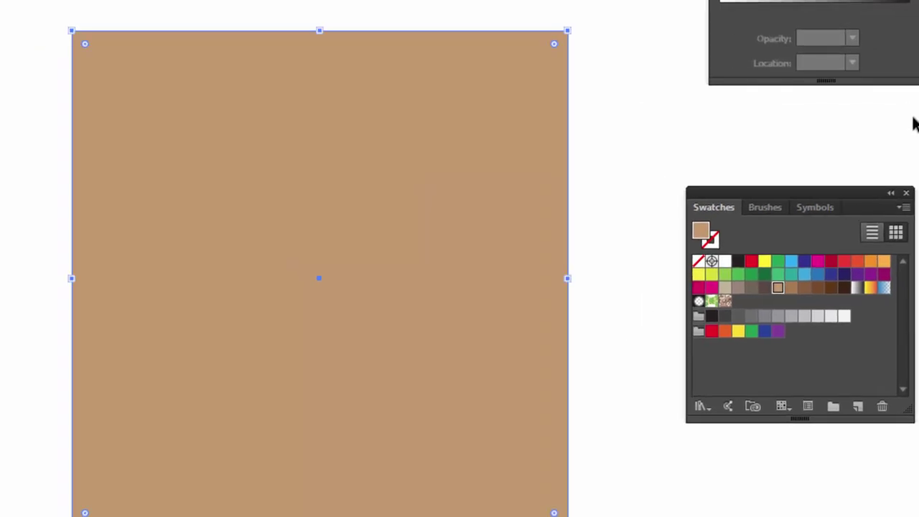
drag(844, 189, 861, 200)
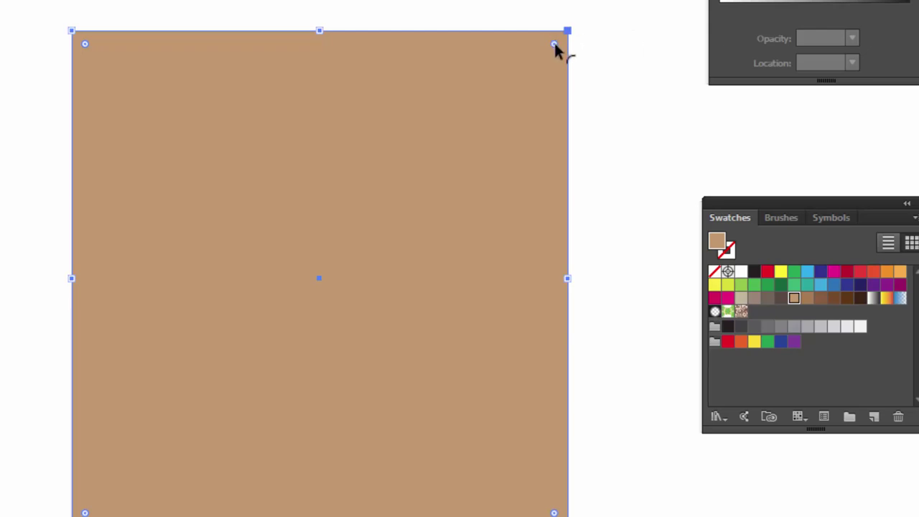
Step: Round the tan square's corners slightly with the corner widget
drag(554, 44, 550, 48)
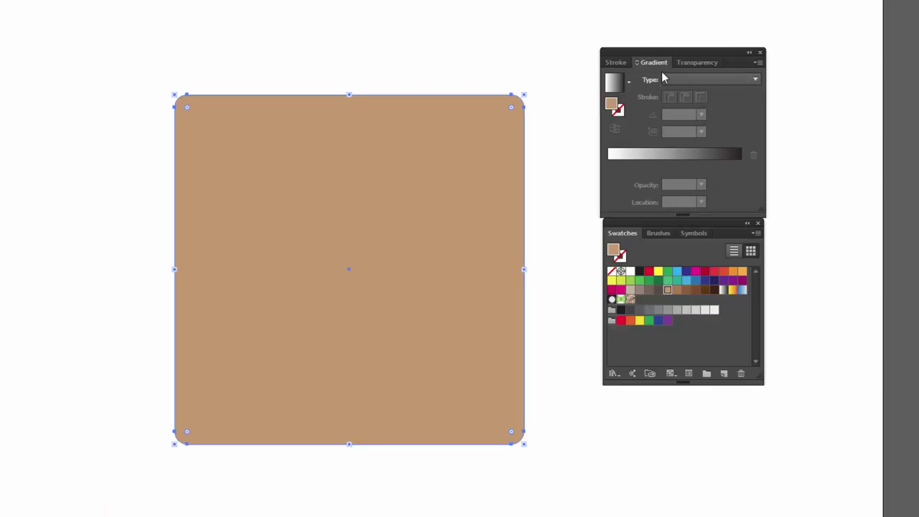
mouse_move(700, 53)
mouse_down()
mouse_move(696, 39)
mouse_move(702, 52)
mouse_up()
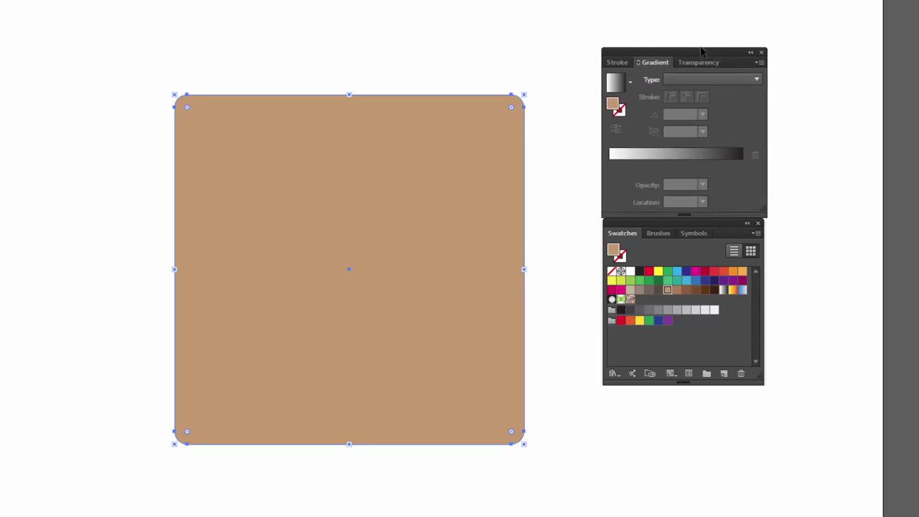
click(545, 175)
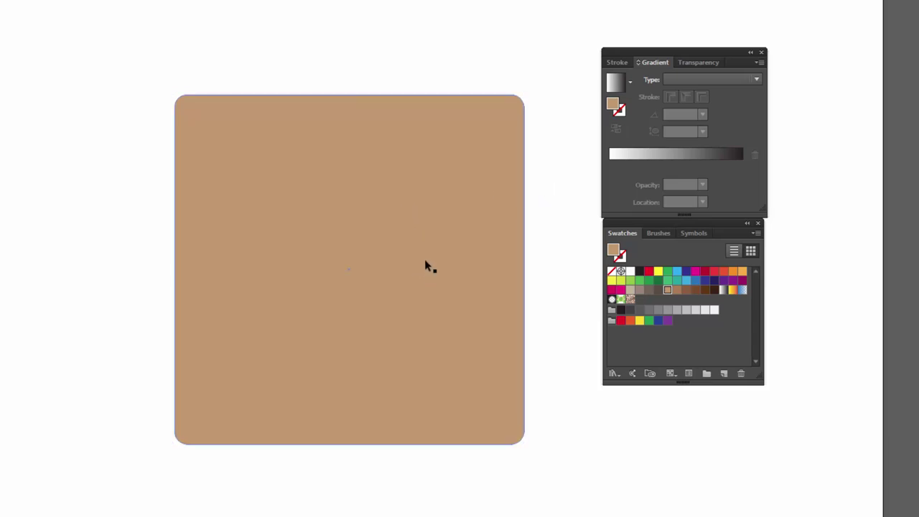
click(399, 199)
Step: Fill the rounded square with the White, Black gradient and open the white stop's colour picker
click(724, 291)
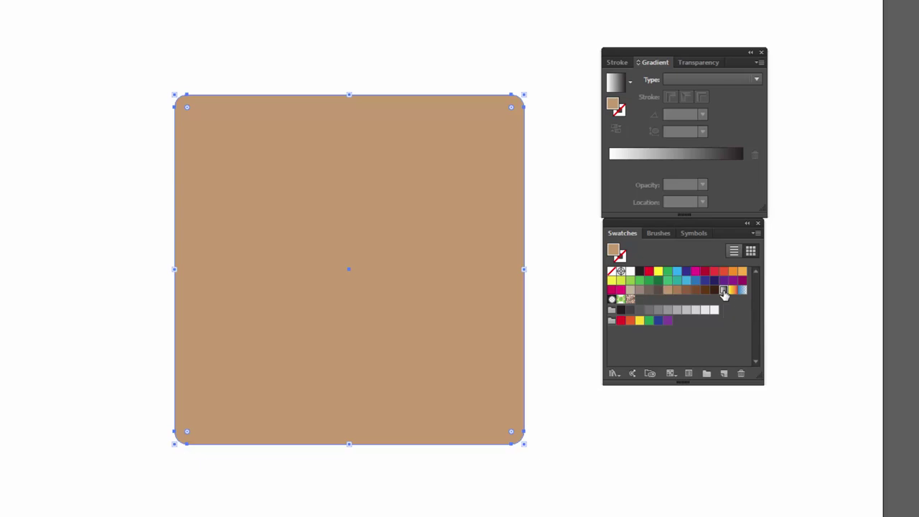
drag(692, 51, 689, 44)
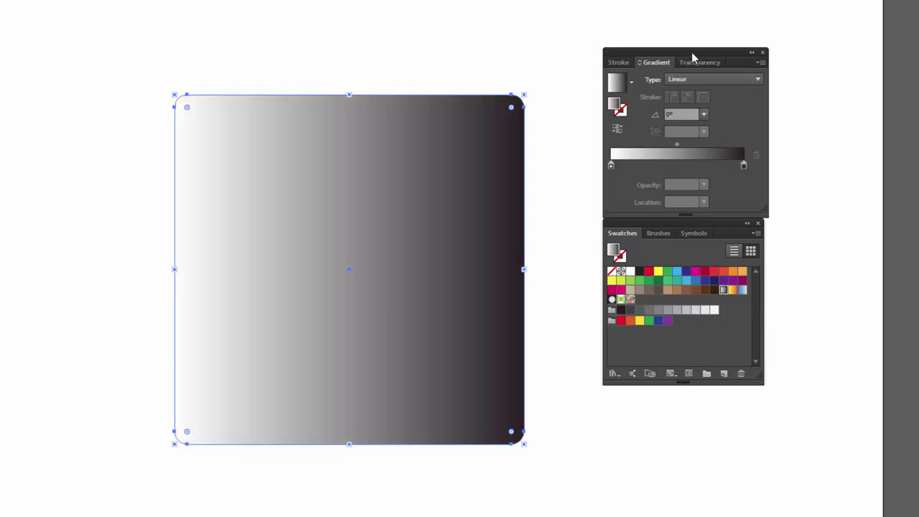
click(608, 159)
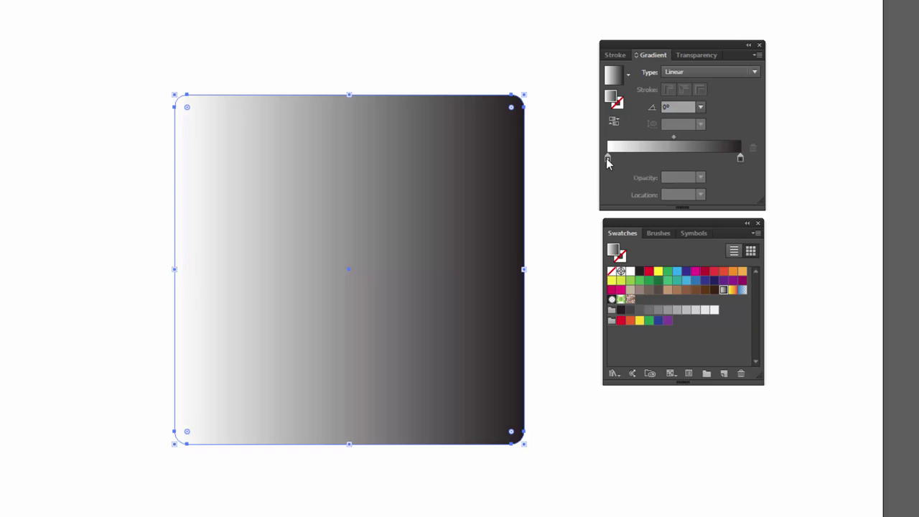
double_click(608, 159)
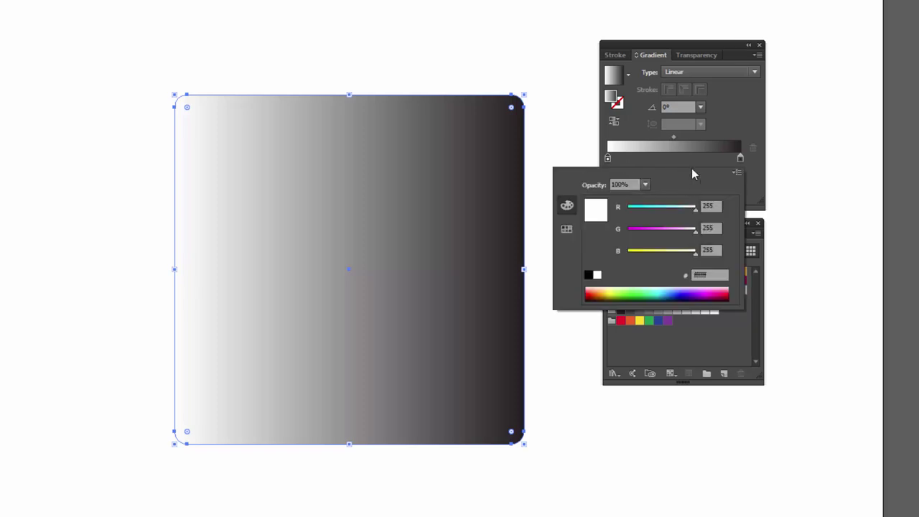
click(731, 133)
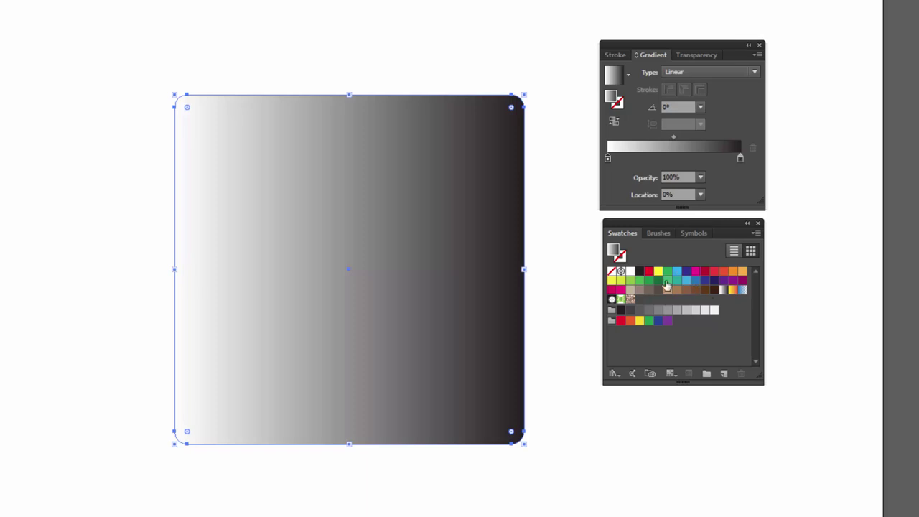
double_click(608, 160)
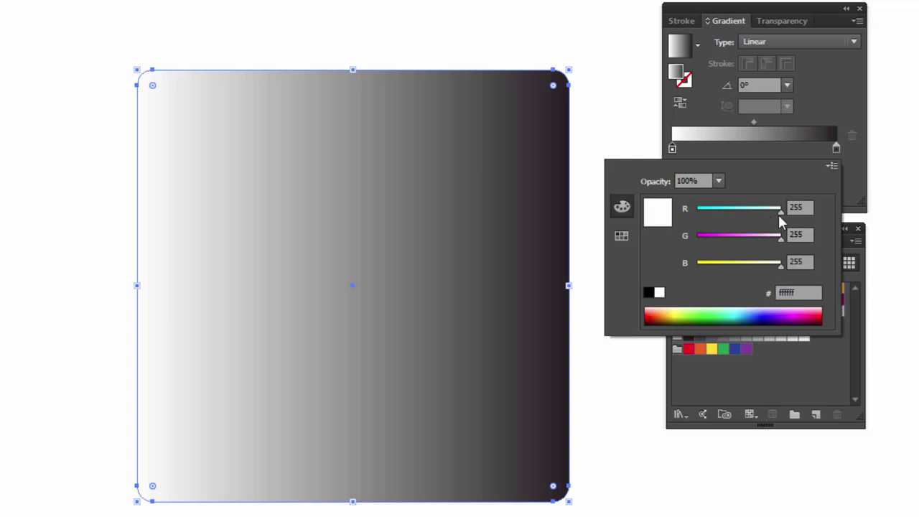
Step: Set the gradient's left stop to pale cream yellow fffdc4 (255/253/196)
drag(780, 238, 775, 239)
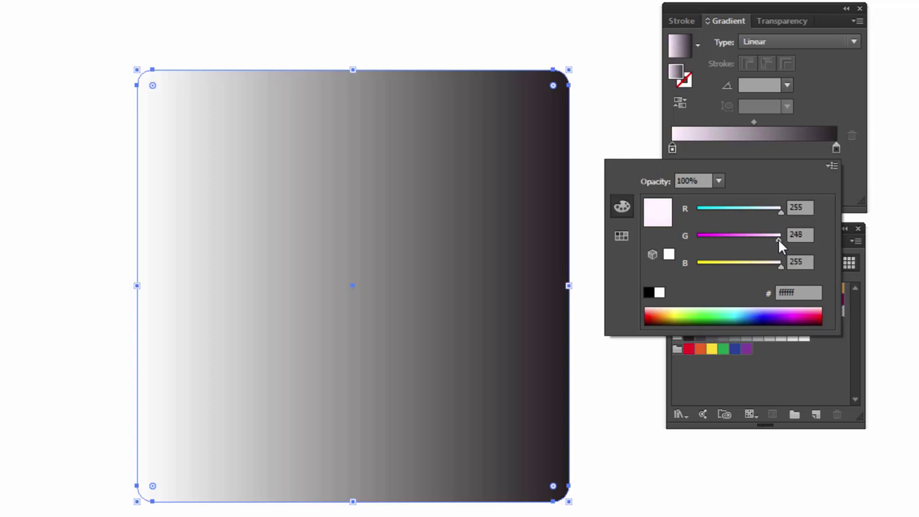
drag(780, 240, 775, 265)
drag(775, 265, 759, 264)
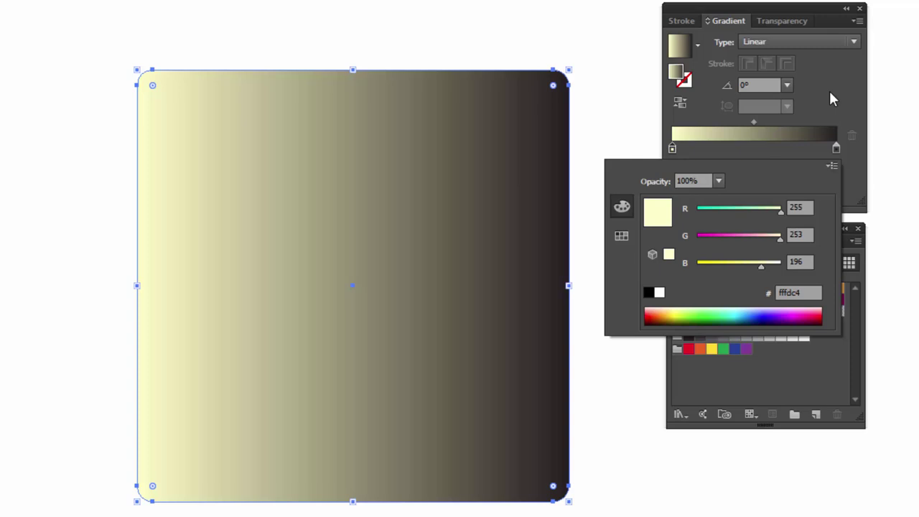
click(797, 235)
key(Return)
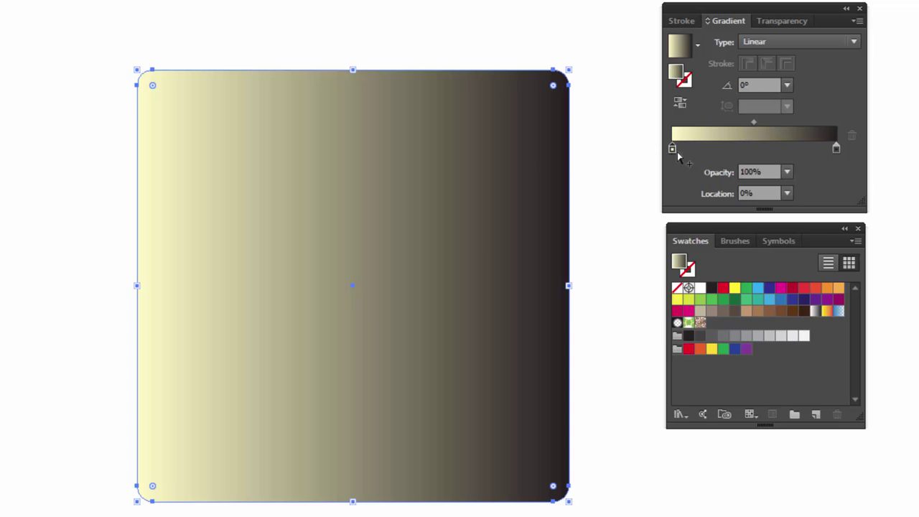
Step: Make the gradient's right end cream too and add a new stop at about 9.85%
mouse_move(674, 146)
mouse_down()
mouse_move(838, 145)
mouse_move(843, 171)
mouse_move(869, 152)
mouse_up()
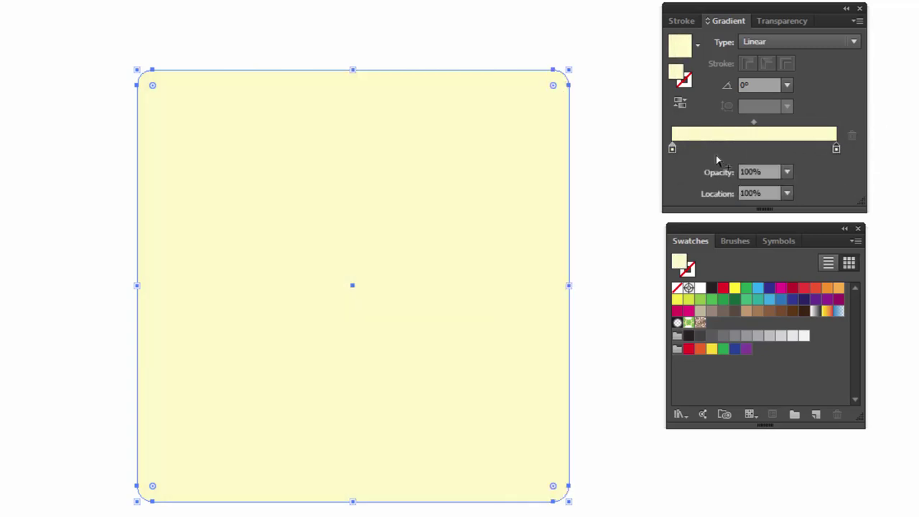
click(672, 148)
drag(672, 150, 687, 150)
drag(687, 151, 689, 152)
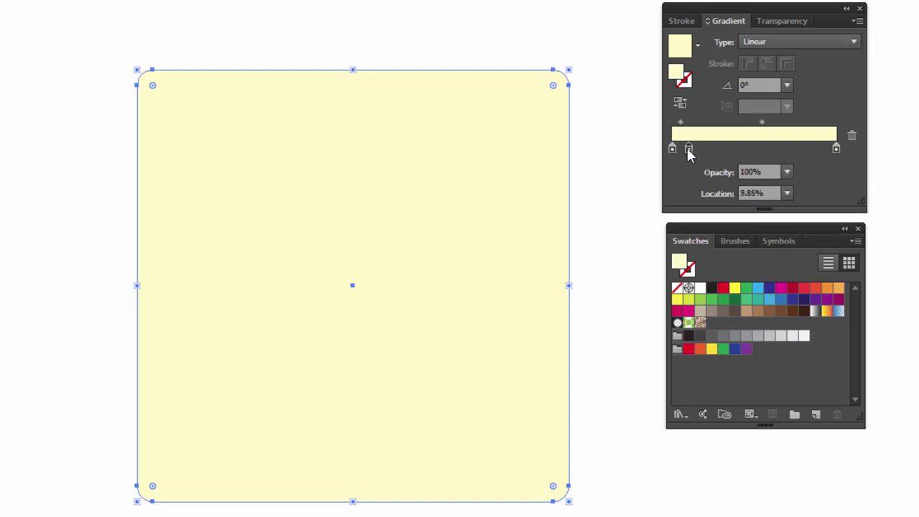
double_click(688, 148)
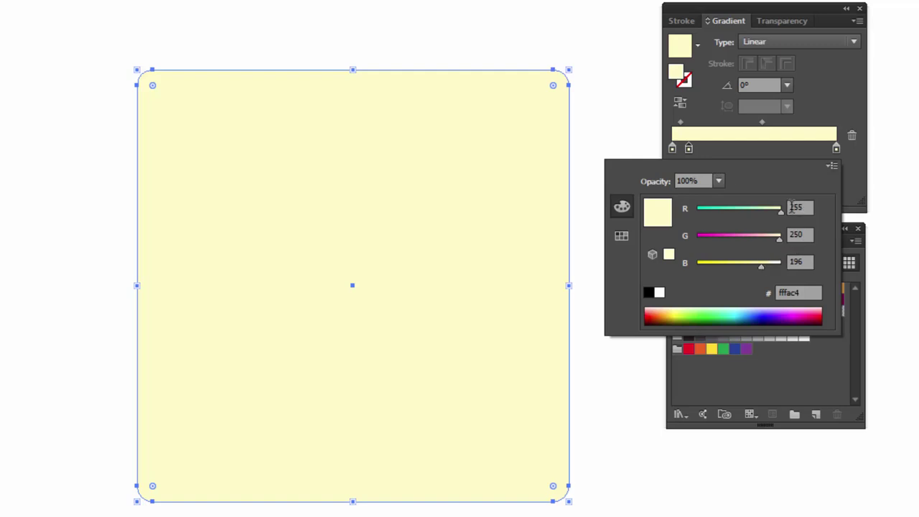
Step: Colour the new stop gold d0992c using the RGB sliders
drag(783, 214, 757, 213)
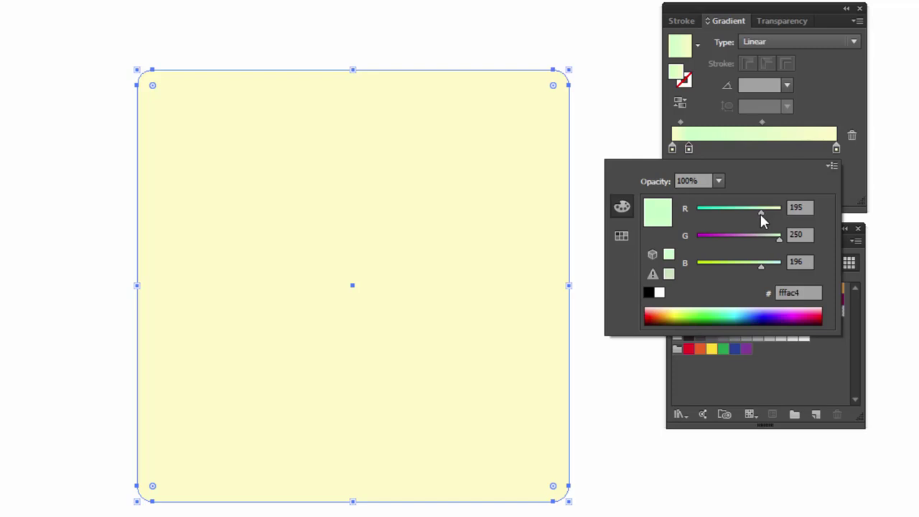
drag(761, 214, 764, 213)
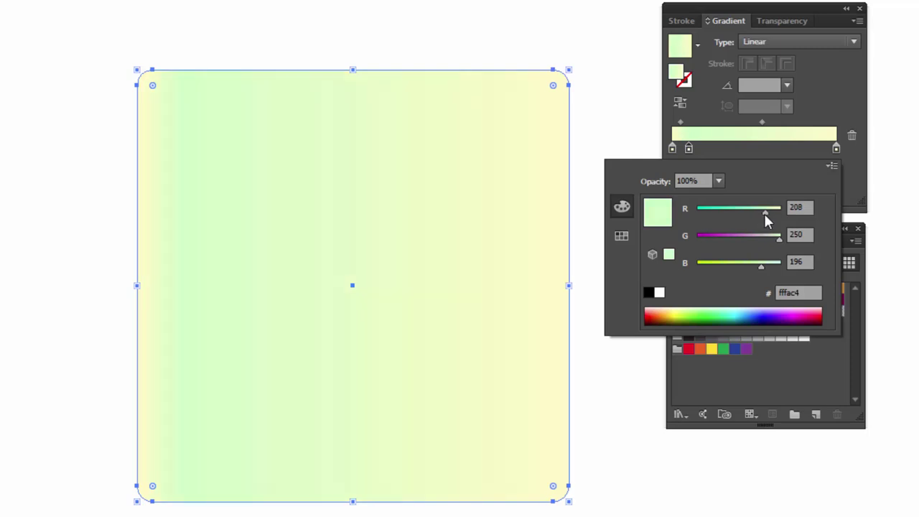
mouse_move(775, 239)
mouse_down()
mouse_move(740, 239)
mouse_move(744, 265)
mouse_move(733, 266)
mouse_up()
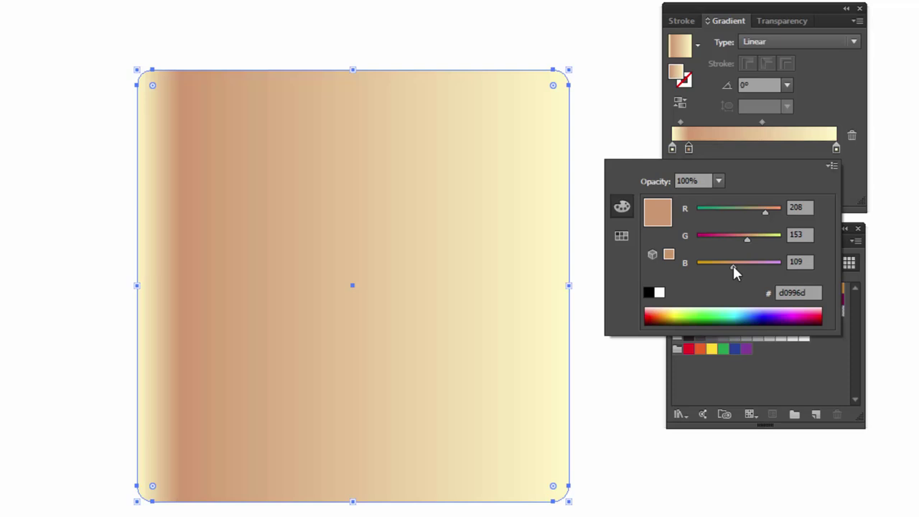
drag(734, 267, 714, 266)
Step: Add a matching gold stop near the right end and a pale cream highlight stop mid-gradient
click(854, 116)
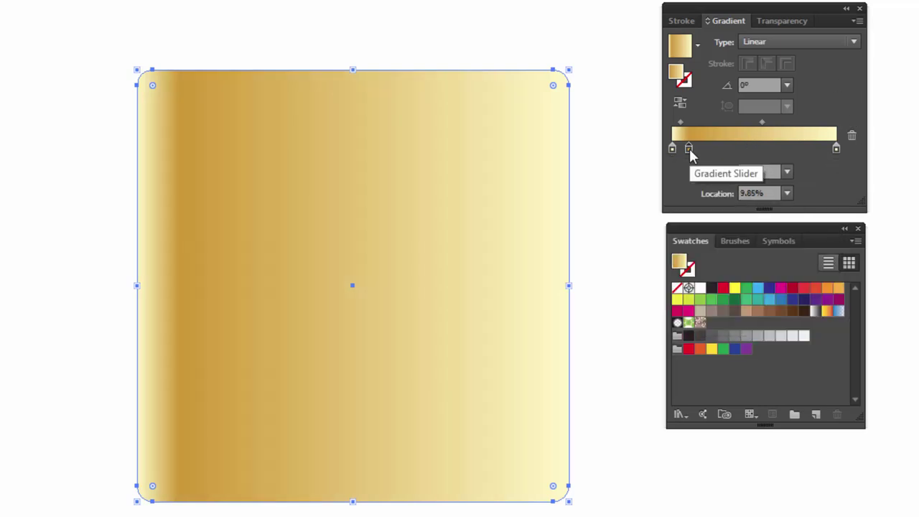
drag(690, 149, 824, 151)
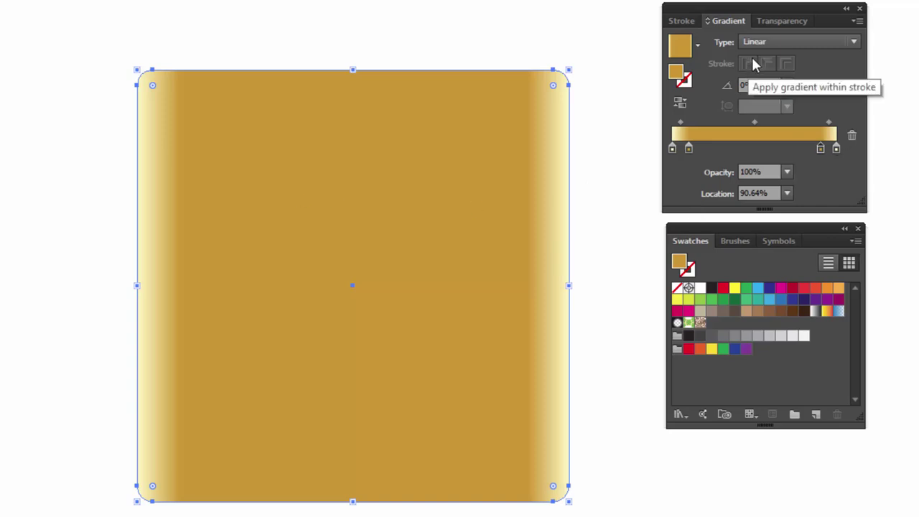
click(740, 148)
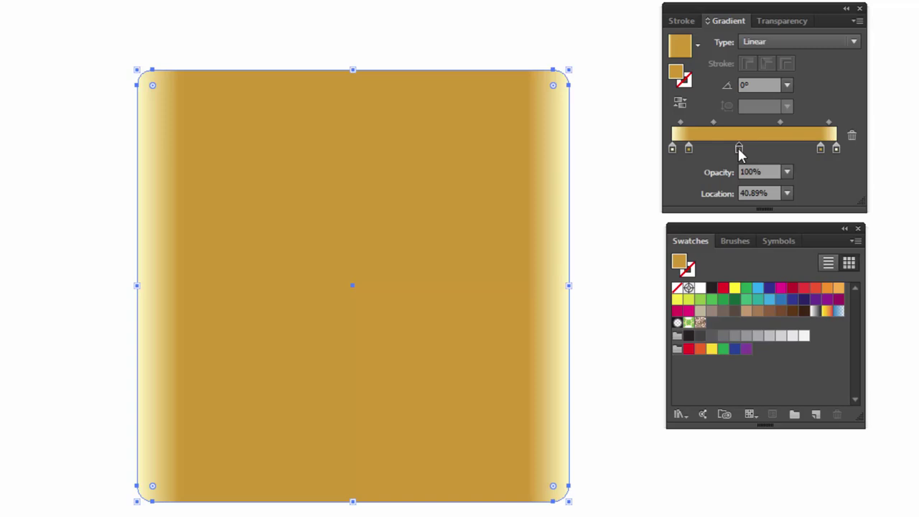
double_click(739, 148)
drag(772, 207, 782, 208)
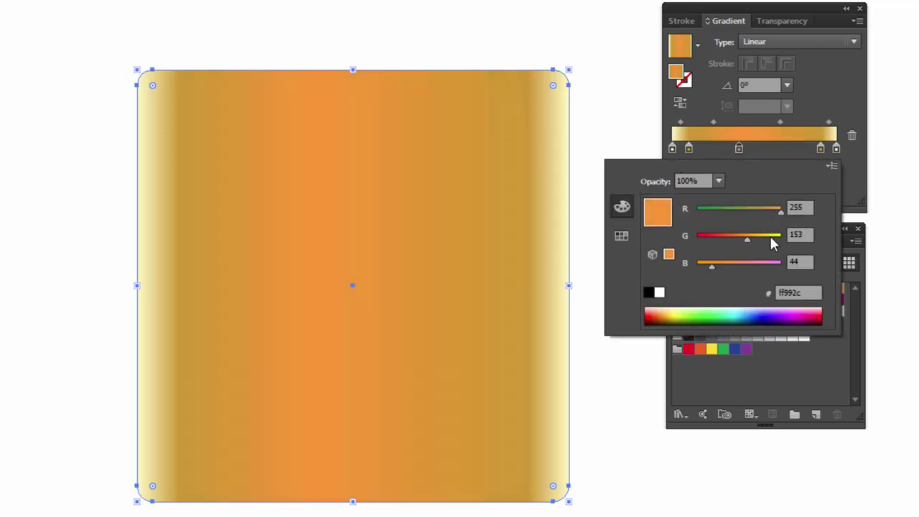
drag(770, 239, 783, 238)
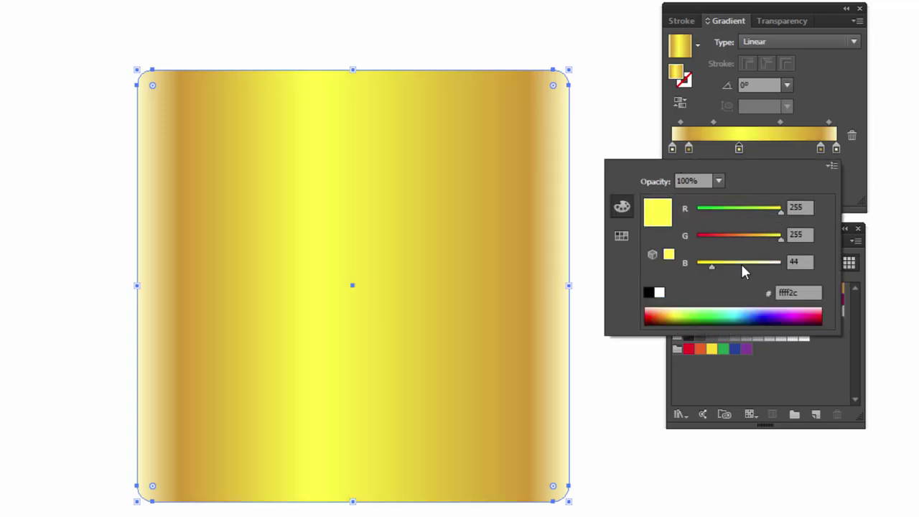
drag(745, 264, 771, 263)
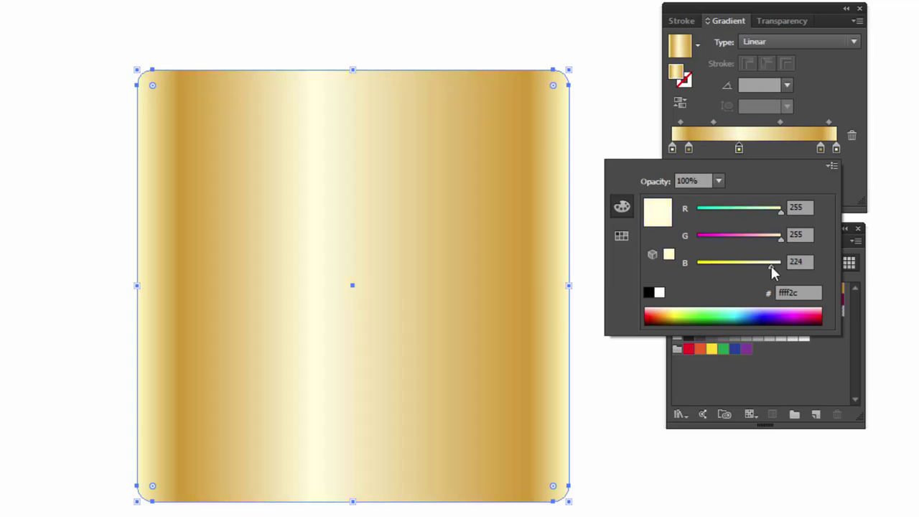
click(820, 81)
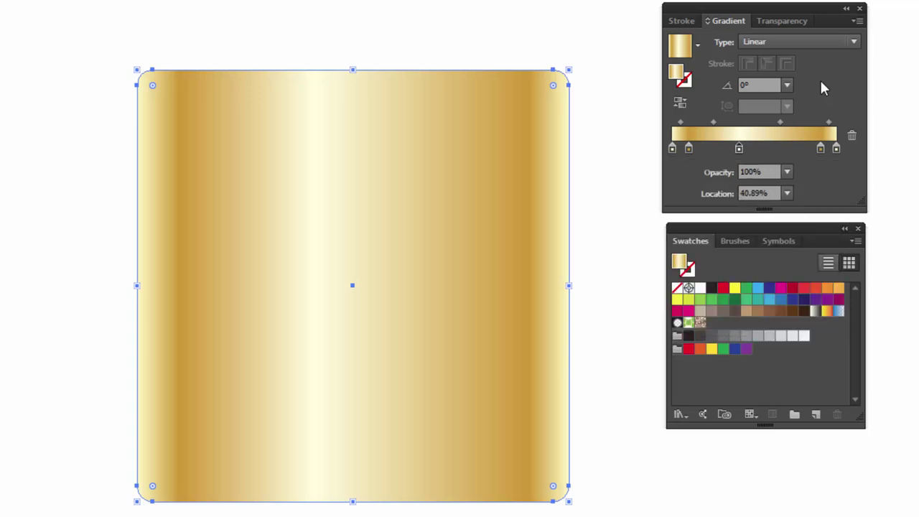
Step: Add a dark bronze 8c6e19 stop at about 65.52%
click(765, 148)
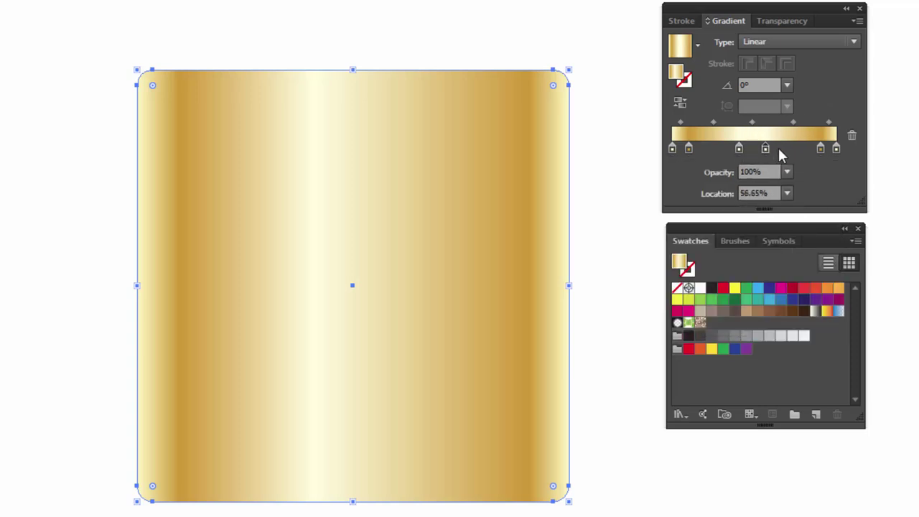
drag(766, 148, 780, 148)
double_click(780, 148)
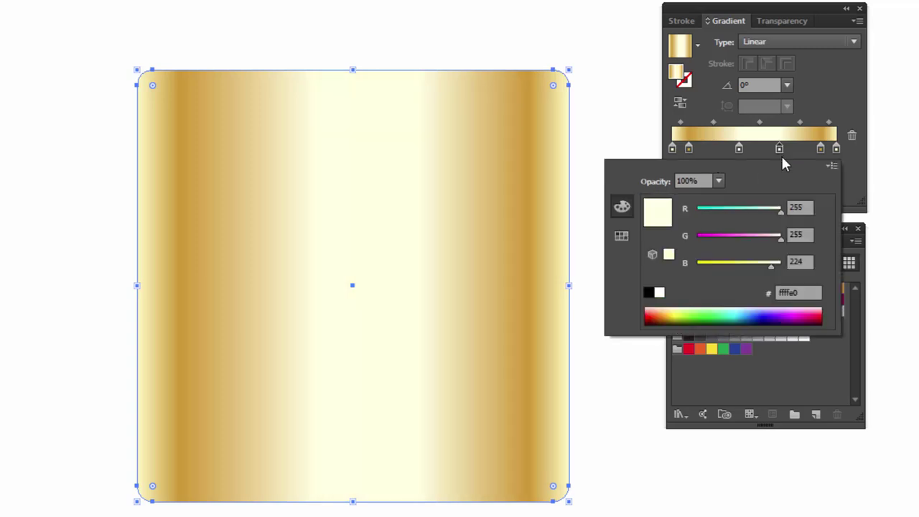
drag(778, 213, 741, 213)
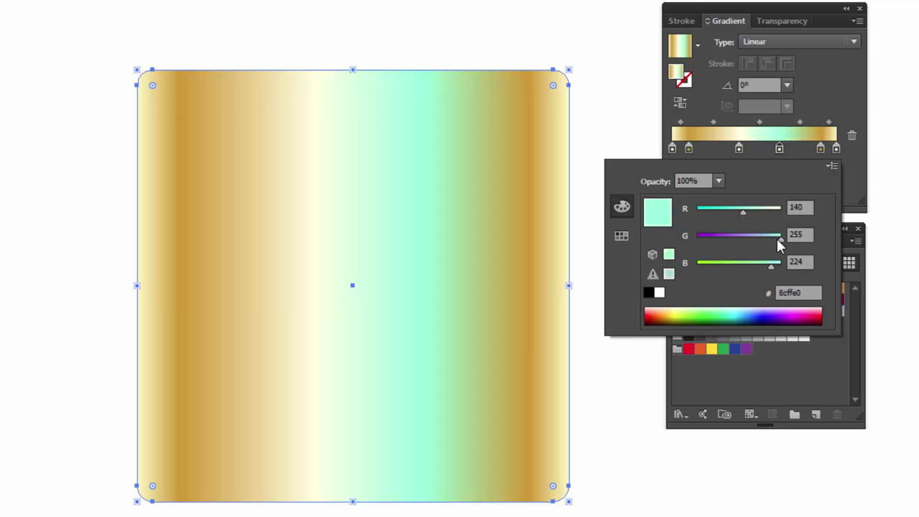
drag(780, 238, 729, 243)
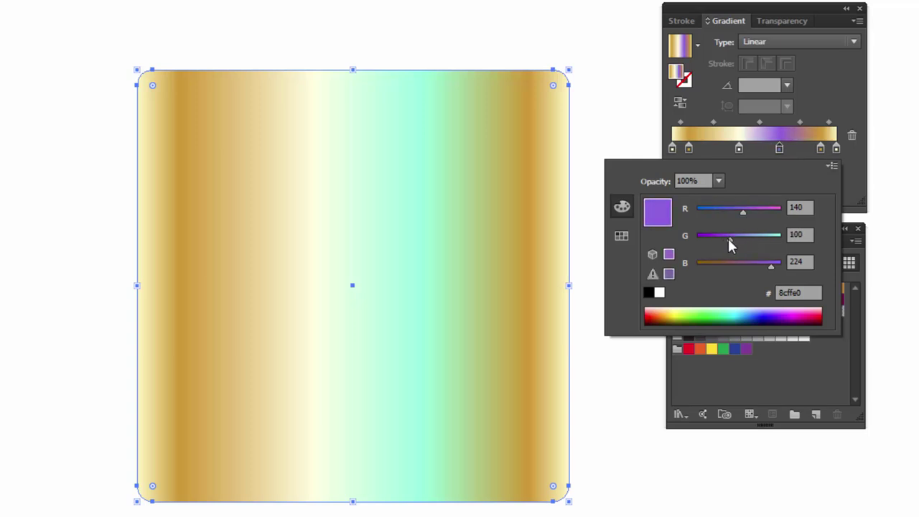
drag(769, 265, 704, 264)
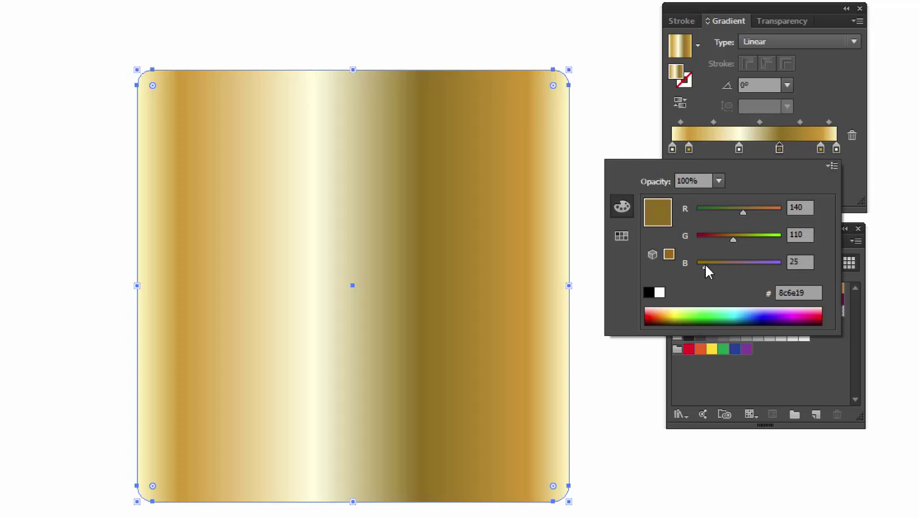
click(815, 76)
Step: Preview the banded gold gradient, then reselect the square and bring it into view
click(552, 43)
click(390, 380)
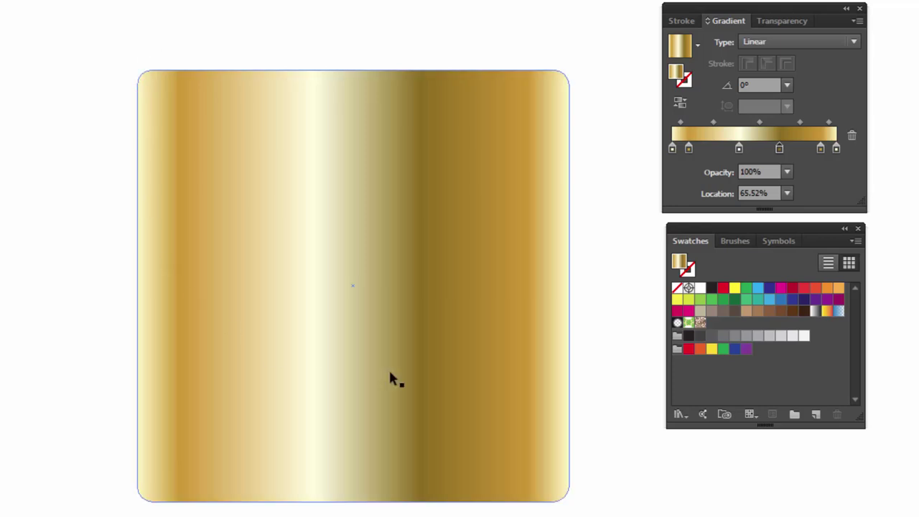
drag(218, 151, 210, 158)
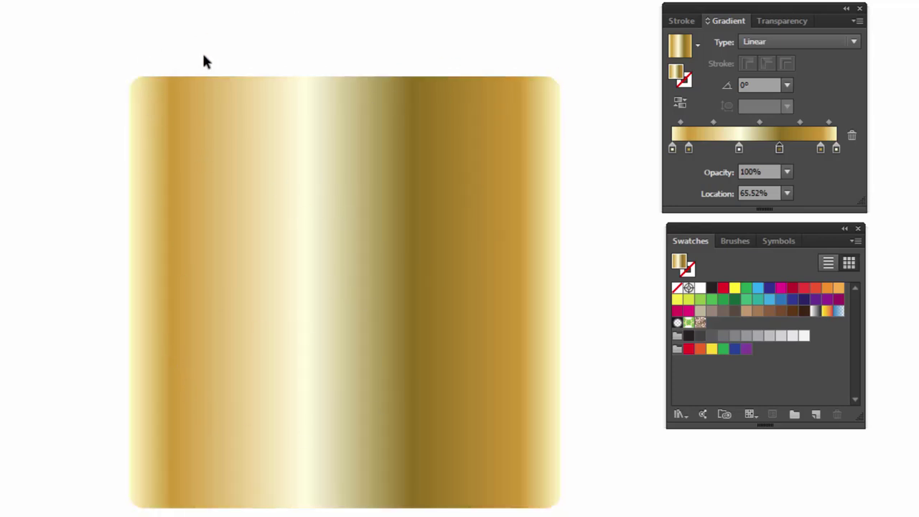
scroll(316, 184, up, 2)
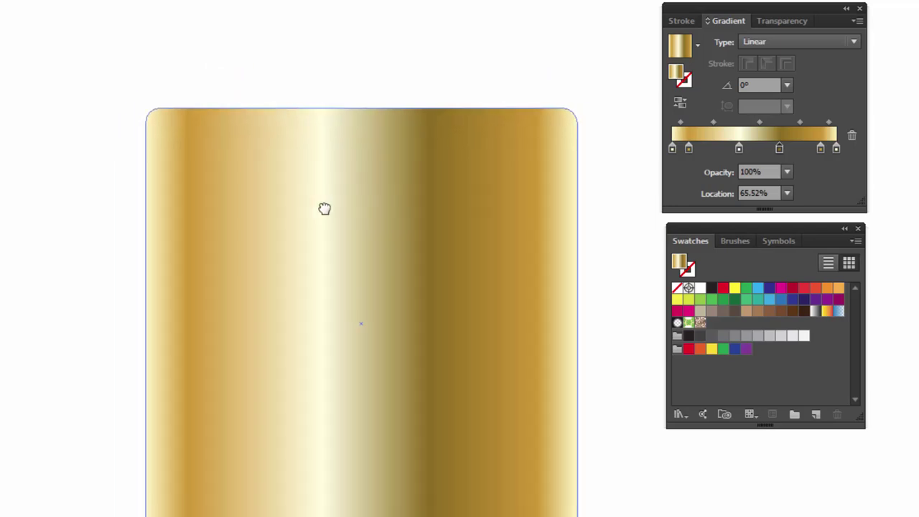
scroll(359, 259, right, 2)
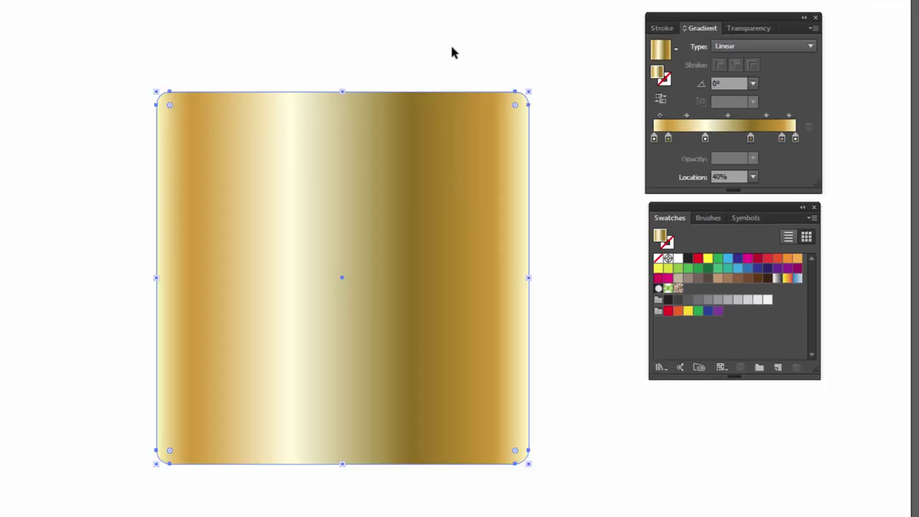
Step: Draw a rounded rectangle over the body's top and round its corners into a pill
mouse_move(391, 46)
mouse_down()
mouse_move(389, 99)
mouse_move(337, 150)
mouse_move(334, 133)
mouse_up()
key(ctrl+minus)
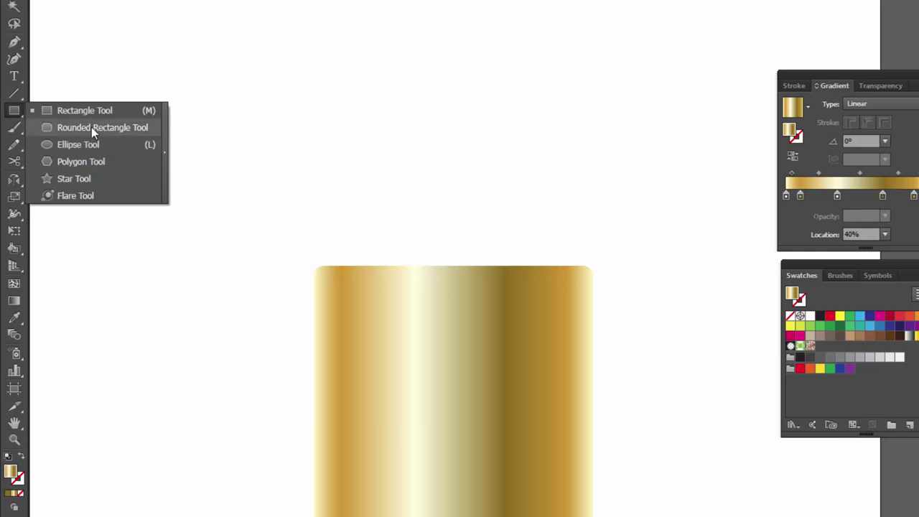
click(93, 128)
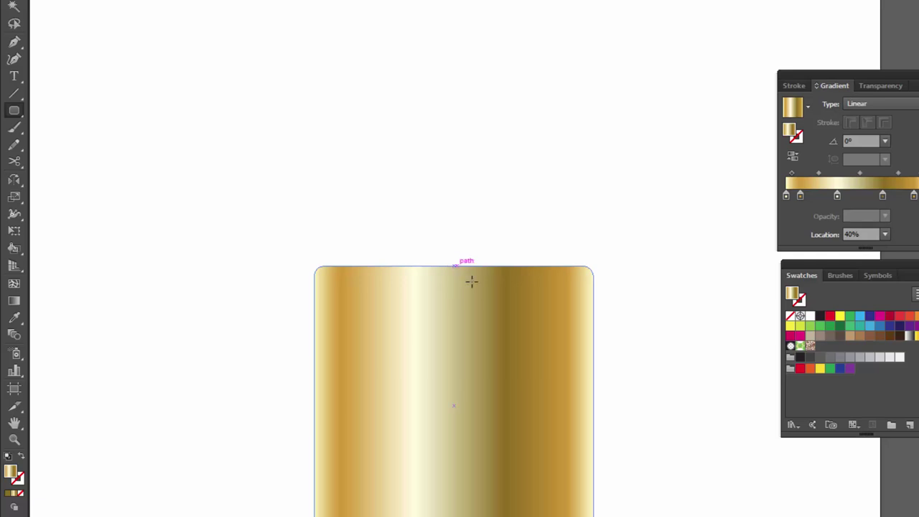
mouse_move(454, 265)
mouse_down()
mouse_move(568, 427)
mouse_move(560, 421)
mouse_up()
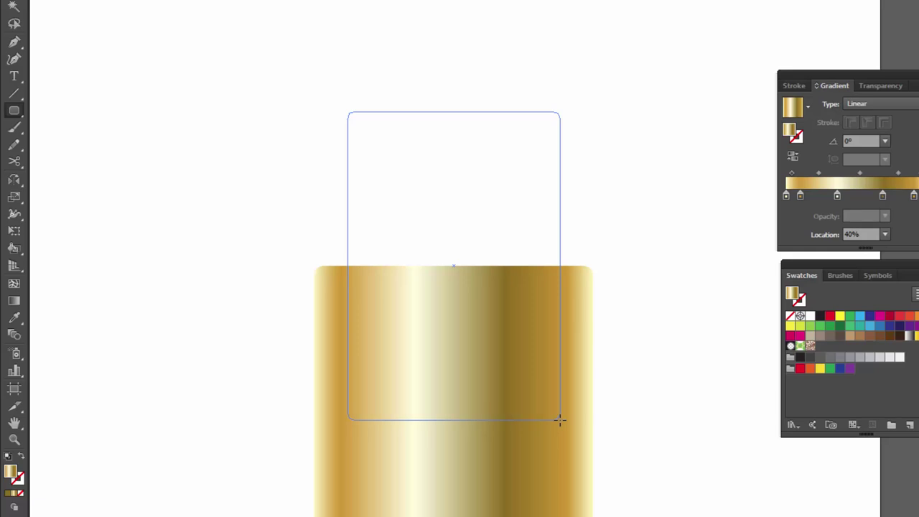
drag(560, 420, 560, 420)
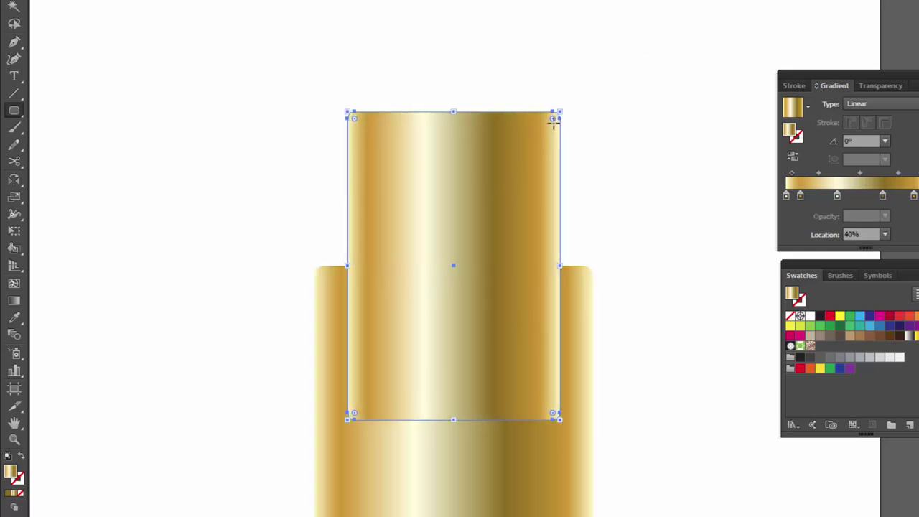
mouse_move(554, 118)
mouse_down()
mouse_move(438, 228)
mouse_move(460, 182)
mouse_up()
Step: Move the pill higher above the body and swap its gold fill onto the stroke
key(v)
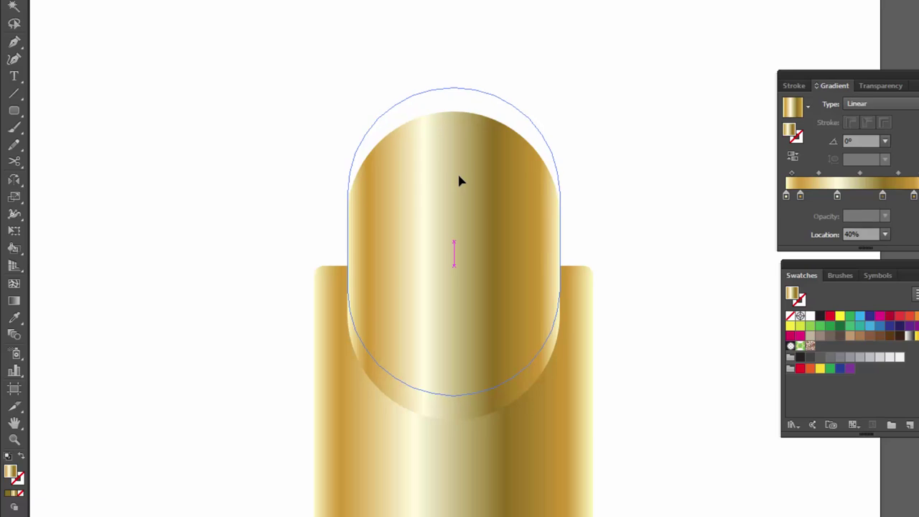
click(649, 122)
drag(553, 214, 564, 215)
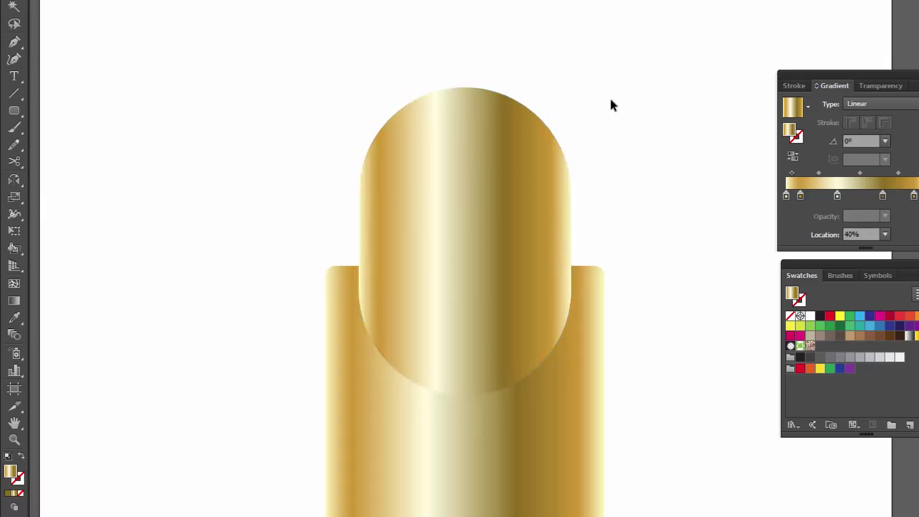
click(428, 115)
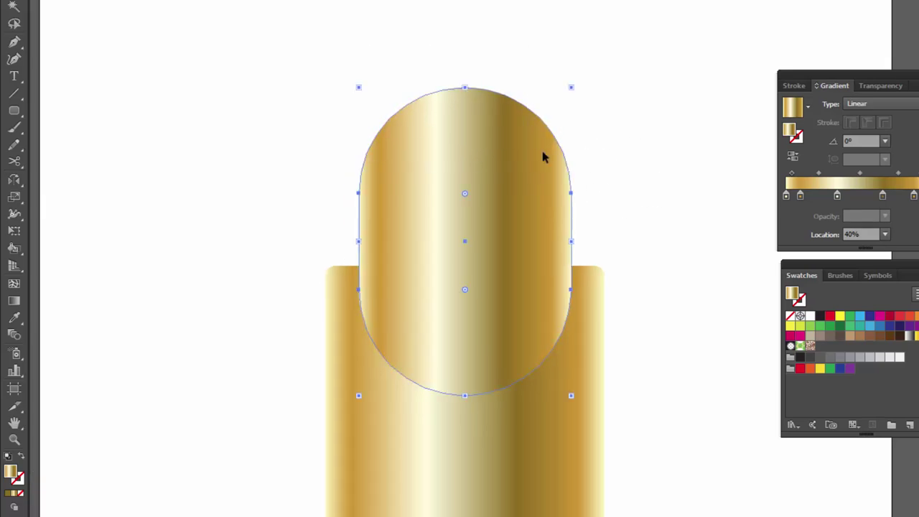
key(slash)
drag(482, 43, 390, 139)
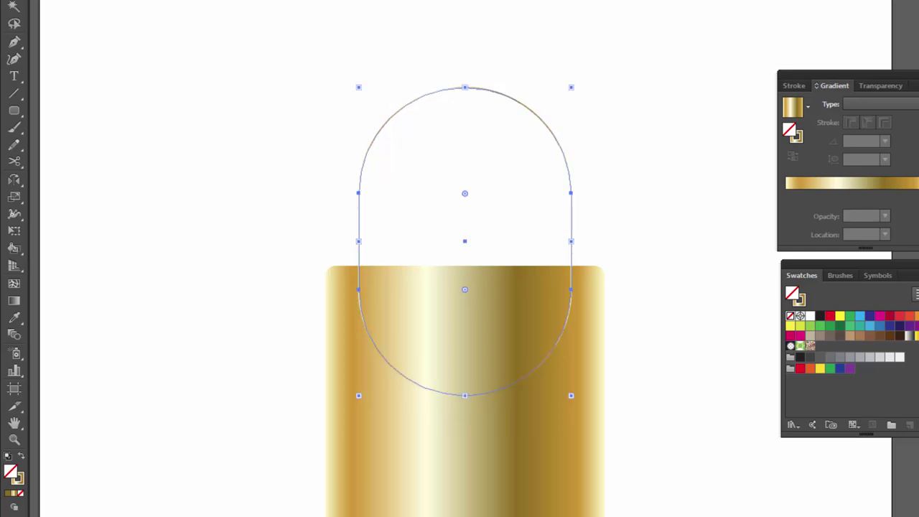
Step: Thicken the shackle's gold stroke to 29 pt and position it over the body
click(199, 36)
click(199, 37)
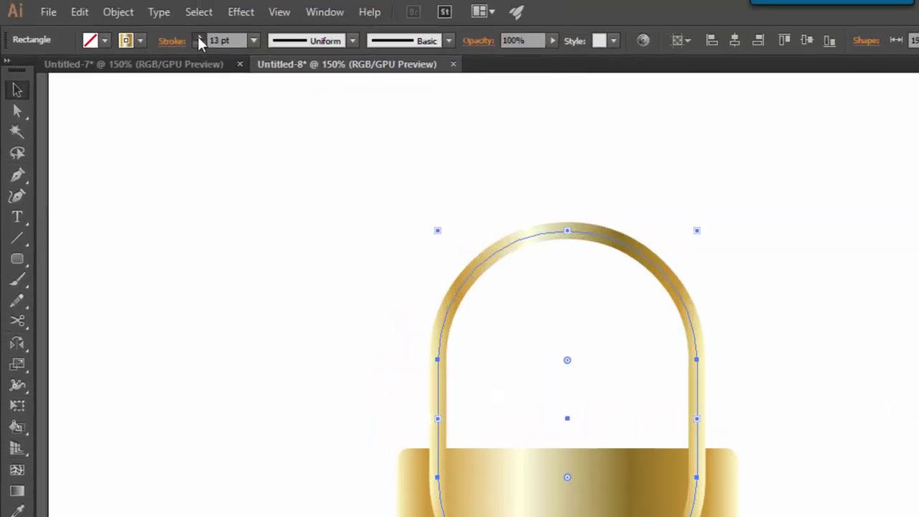
click(199, 37)
click(199, 37)
click(724, 203)
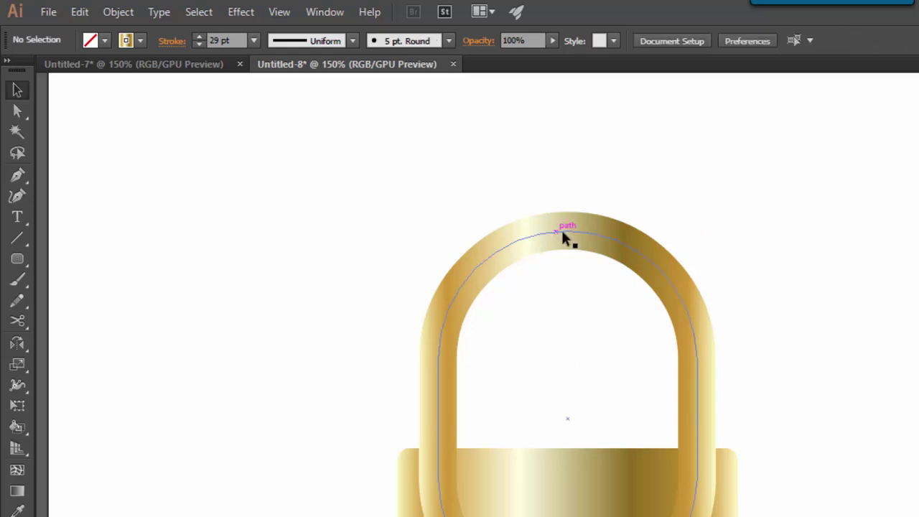
drag(572, 237, 591, 254)
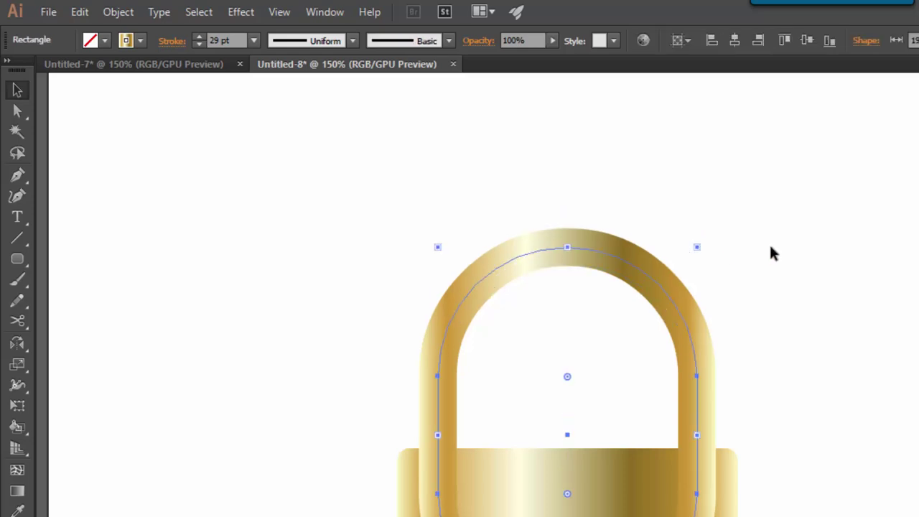
key(Up)
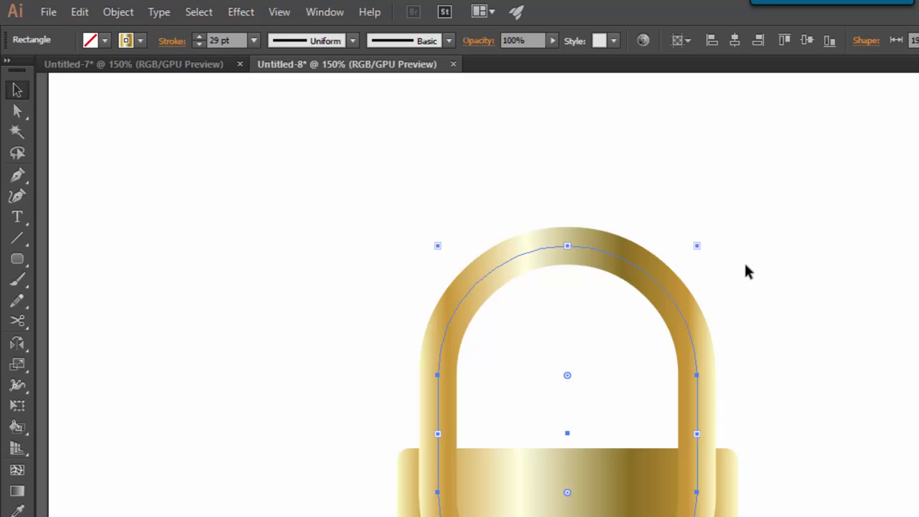
Step: Send the shackle behind the lock body and nudge it upward
click(512, 189)
click(683, 311)
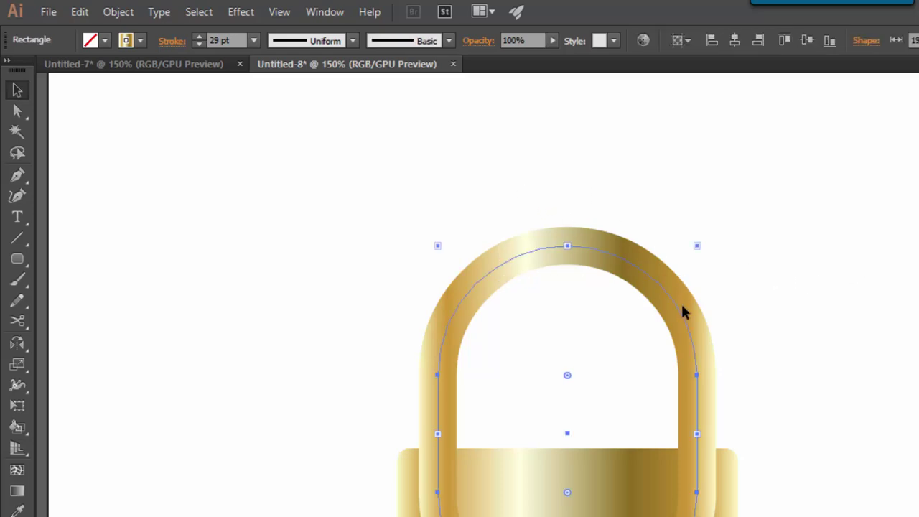
right_click(691, 353)
mouse_move(458, 342)
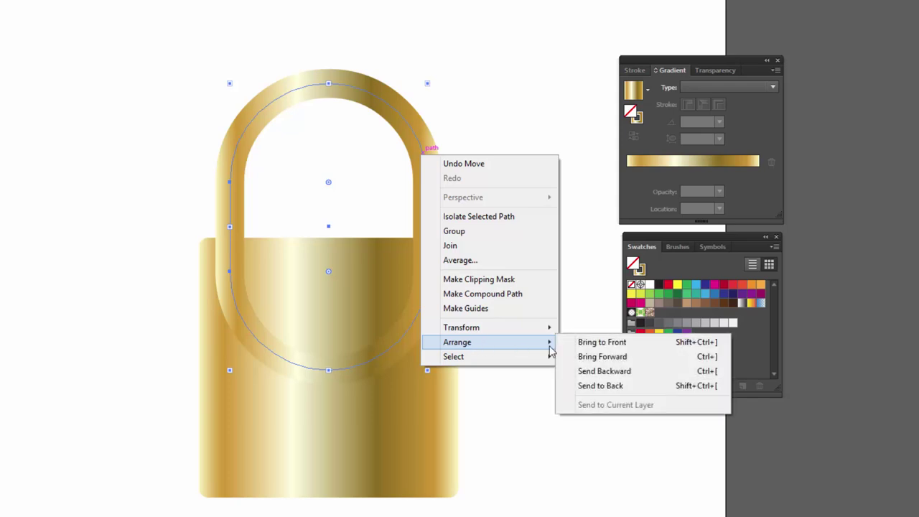
click(614, 385)
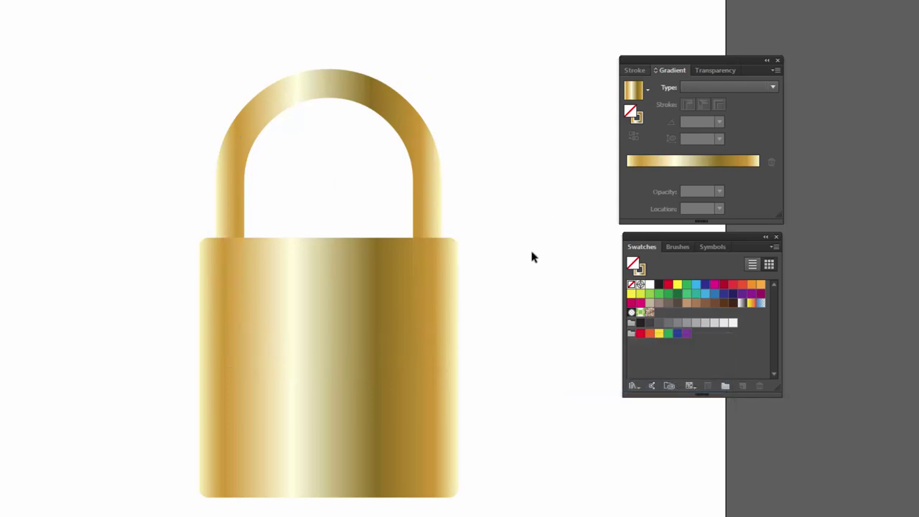
drag(531, 256, 521, 254)
key(a)
click(355, 85)
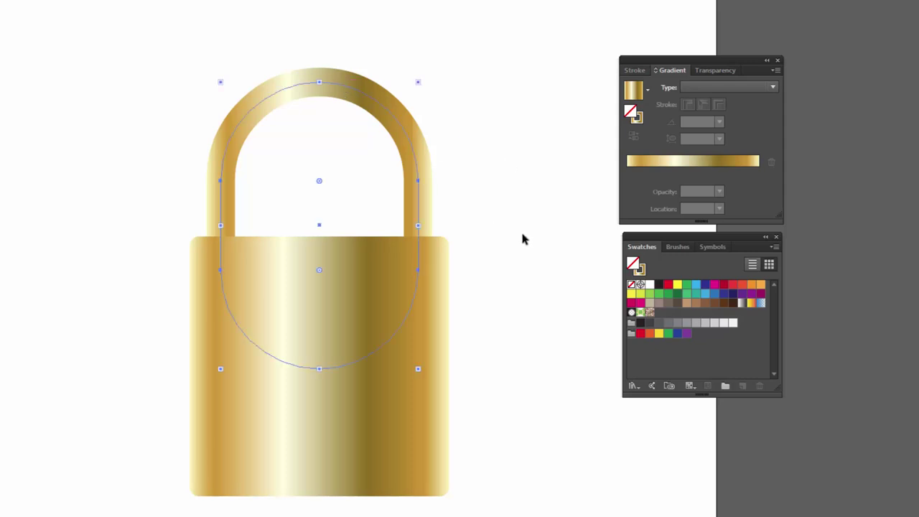
key(Up)
key(Up)
key(Up)
key(Up)
key(Up)
key(Up)
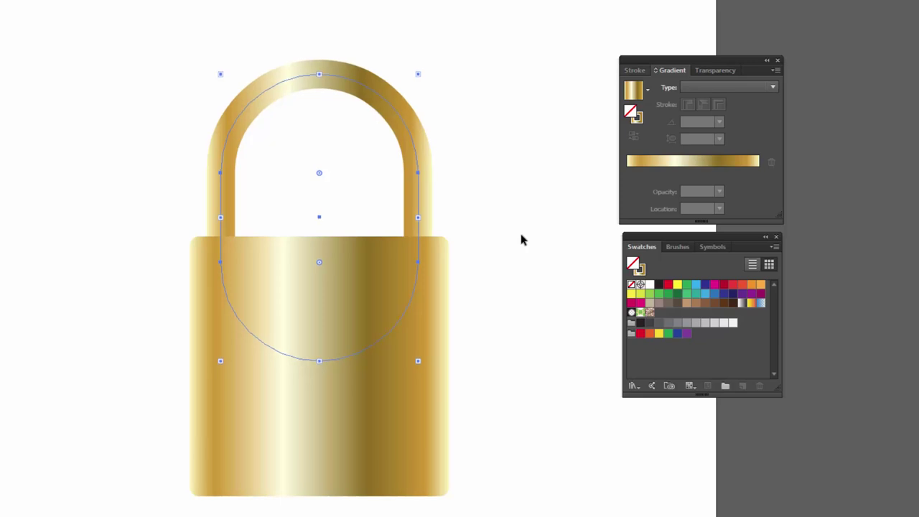
key(Up)
key(Up)
key(Up)
key(Up)
key(Up)
Step: Select the shackle and activate its stroke, with swatches and Gradient panel moved nearby
click(521, 240)
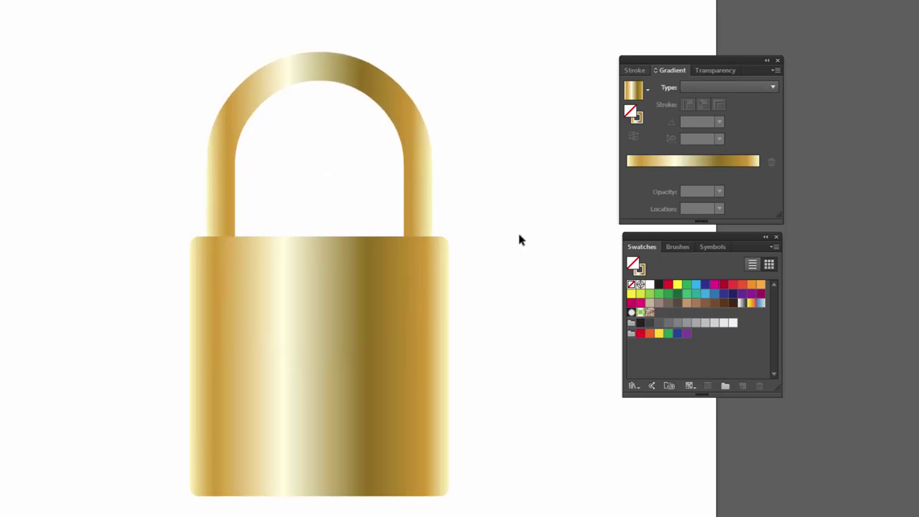
drag(258, 5, 382, 139)
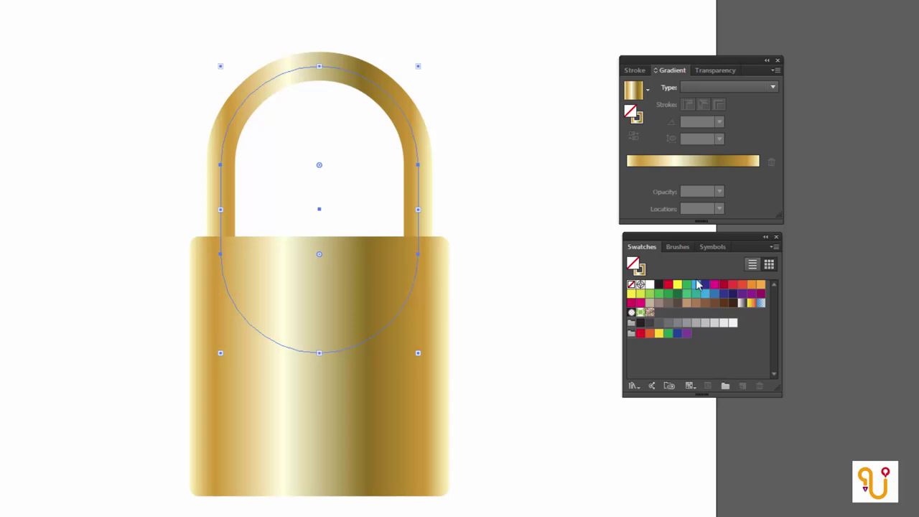
drag(721, 243, 592, 250)
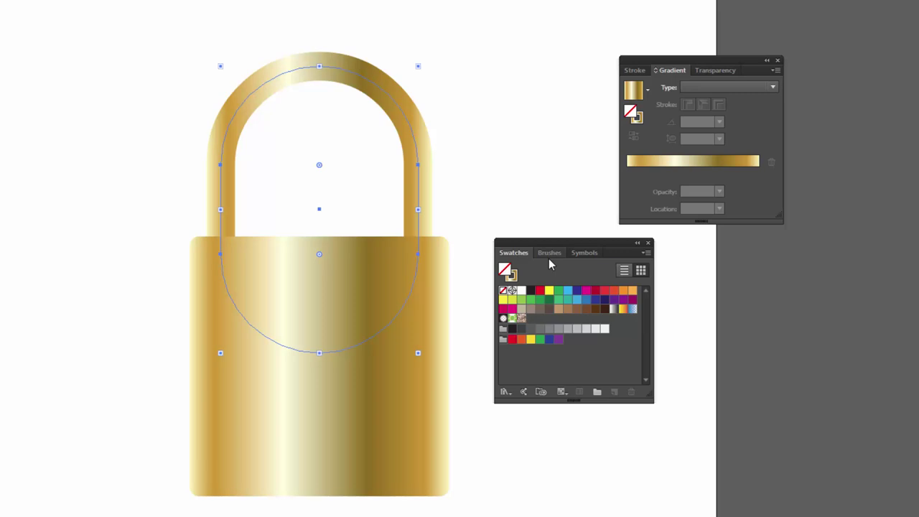
scroll(548, 258, up, 2)
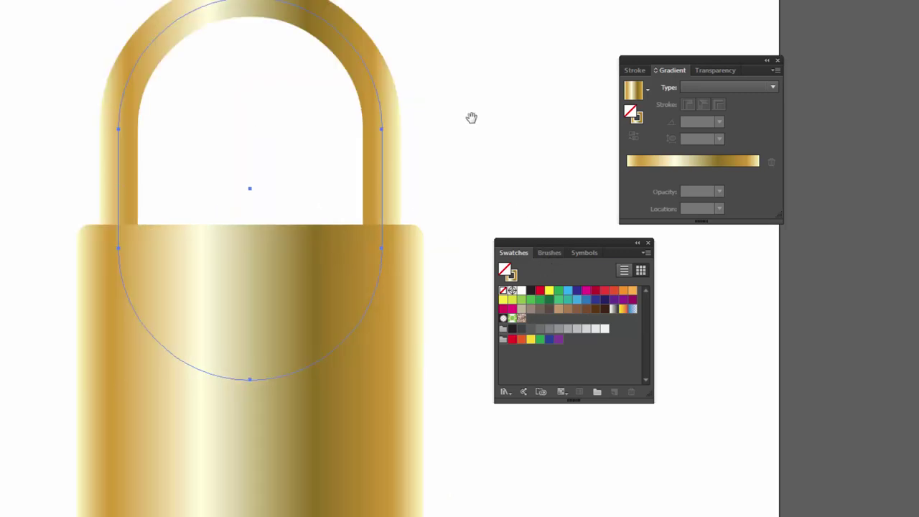
mouse_move(472, 117)
mouse_down()
mouse_move(495, 104)
mouse_move(480, 115)
mouse_up()
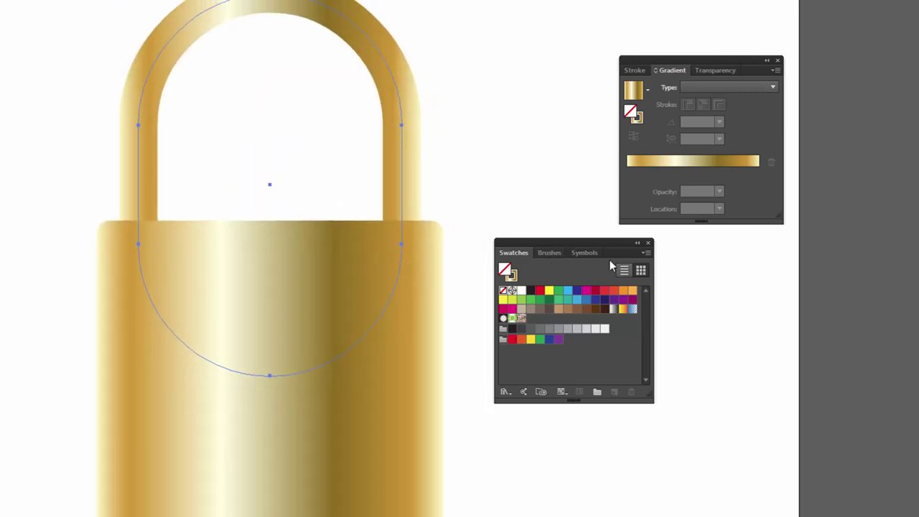
click(512, 277)
drag(700, 63, 587, 49)
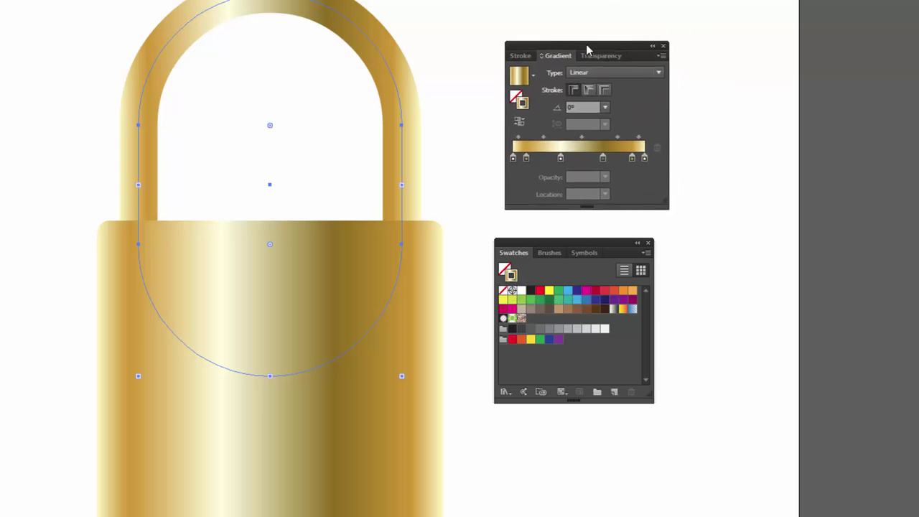
Step: Give the shackle stroke a white-black-white gradient with the dark stop near 50.25%
click(615, 311)
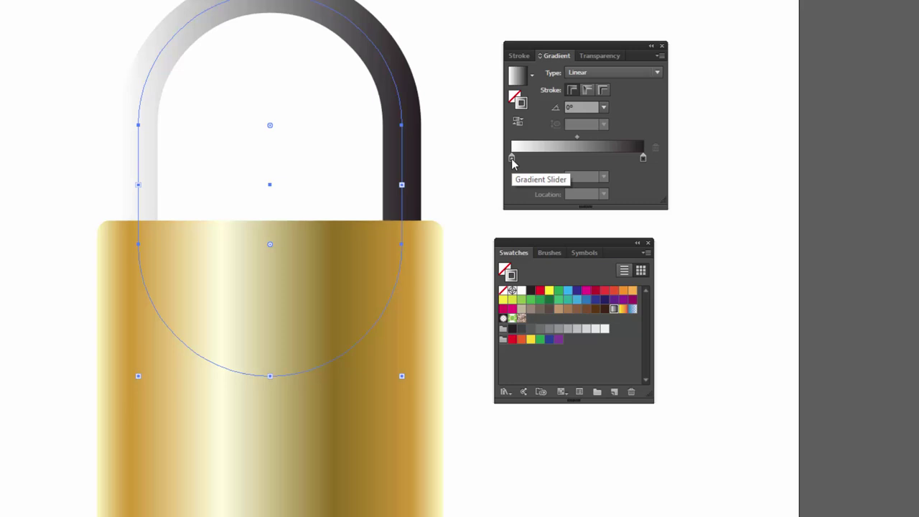
drag(512, 159, 574, 159)
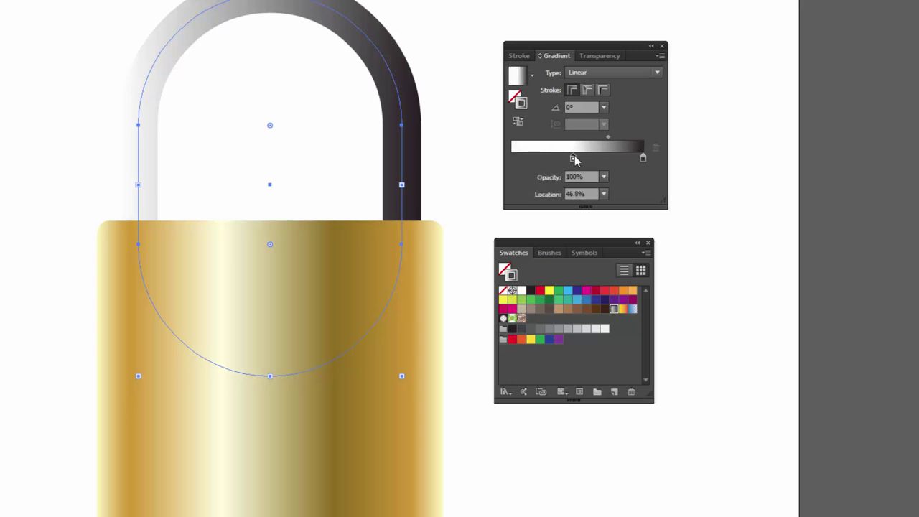
click(643, 159)
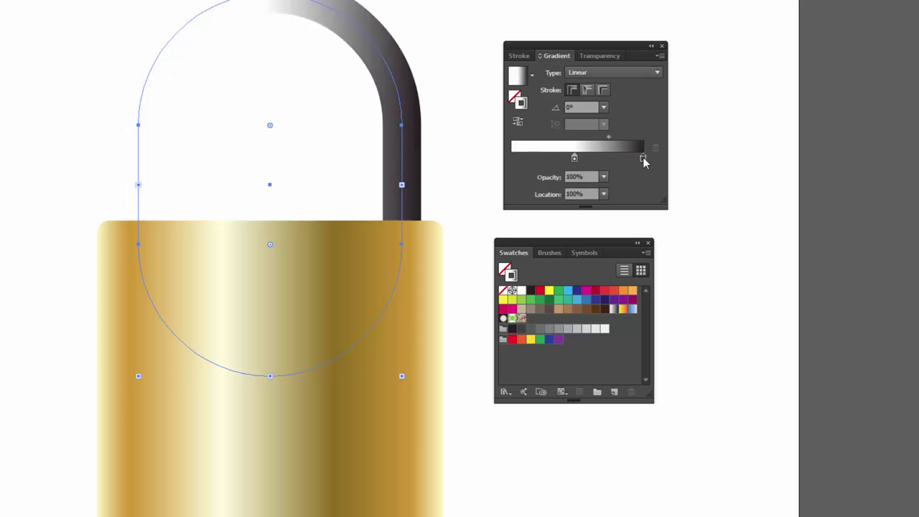
mouse_move(575, 159)
mouse_down()
mouse_move(659, 158)
mouse_move(511, 158)
mouse_up()
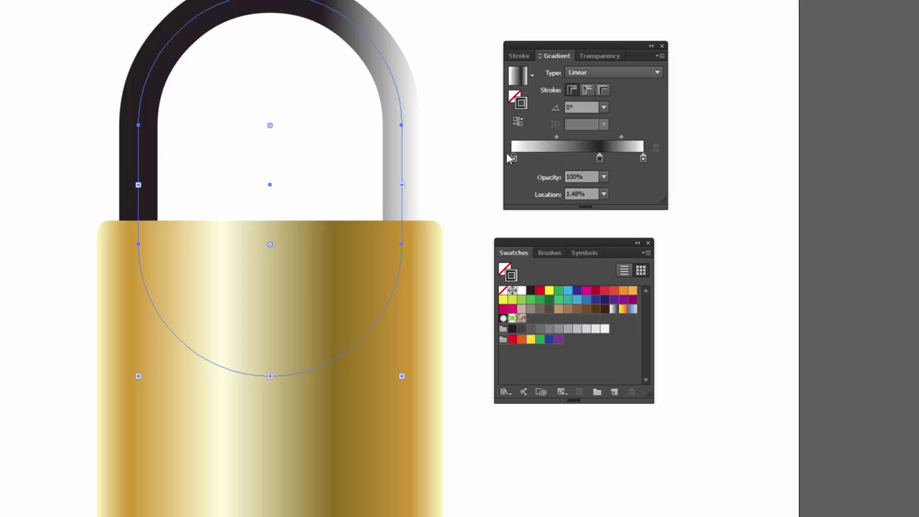
drag(600, 158, 578, 165)
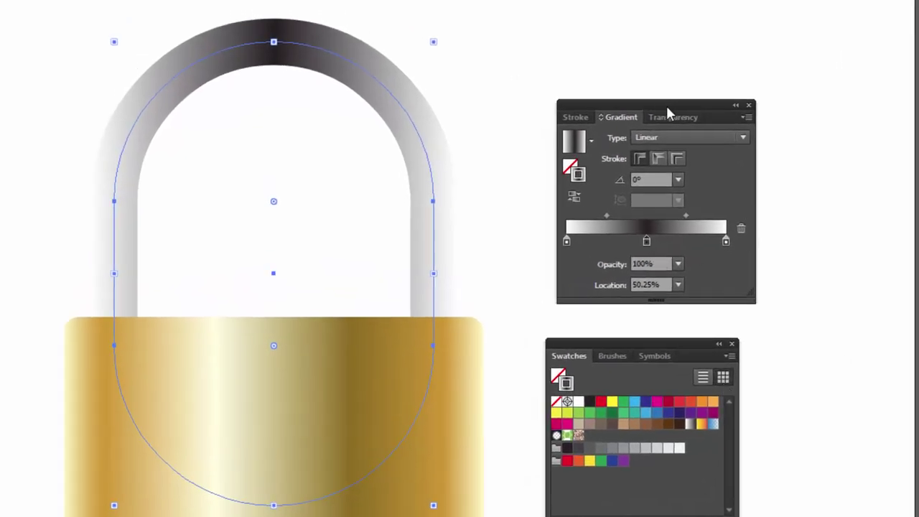
Step: Spread the shackle's linear gradient across the stroke's width and preview the shading
click(676, 159)
key(ctrl+shift+a)
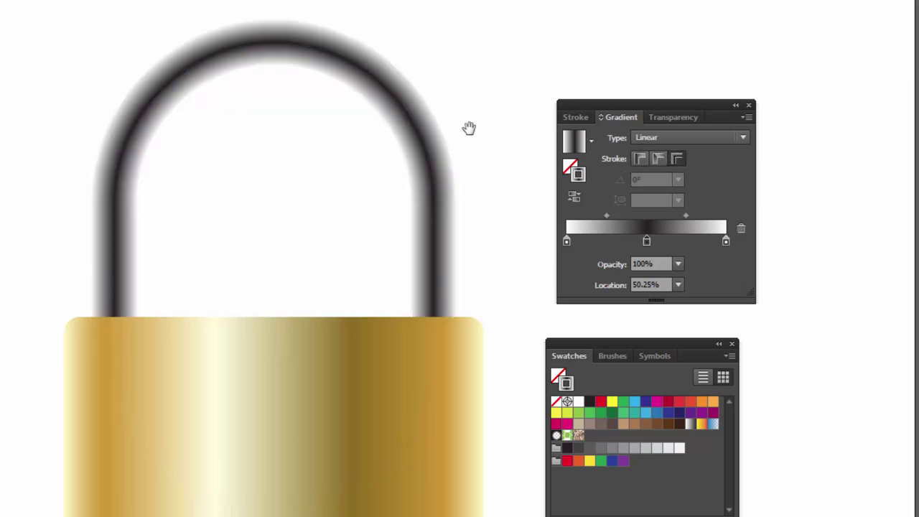
drag(469, 128, 470, 143)
click(435, 117)
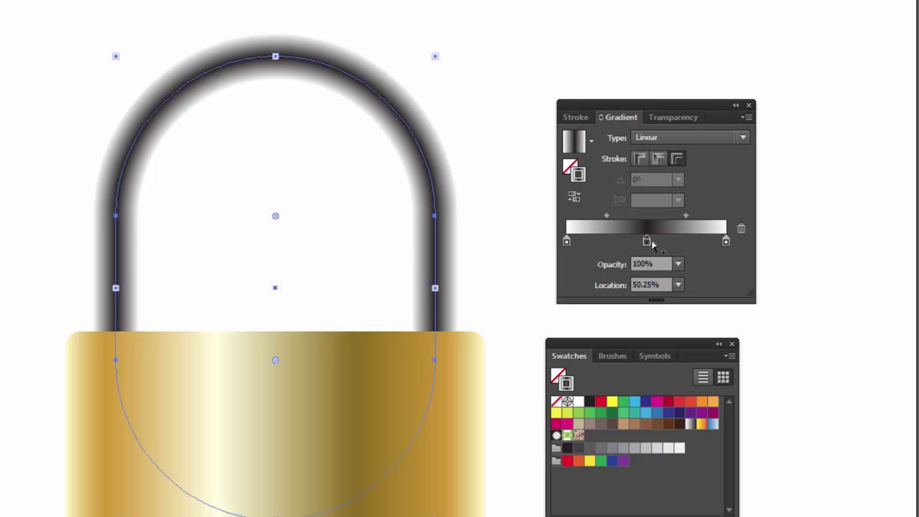
Step: Rework the shackle gradient into dark stops on both sides with a white middle stop
drag(648, 242, 701, 243)
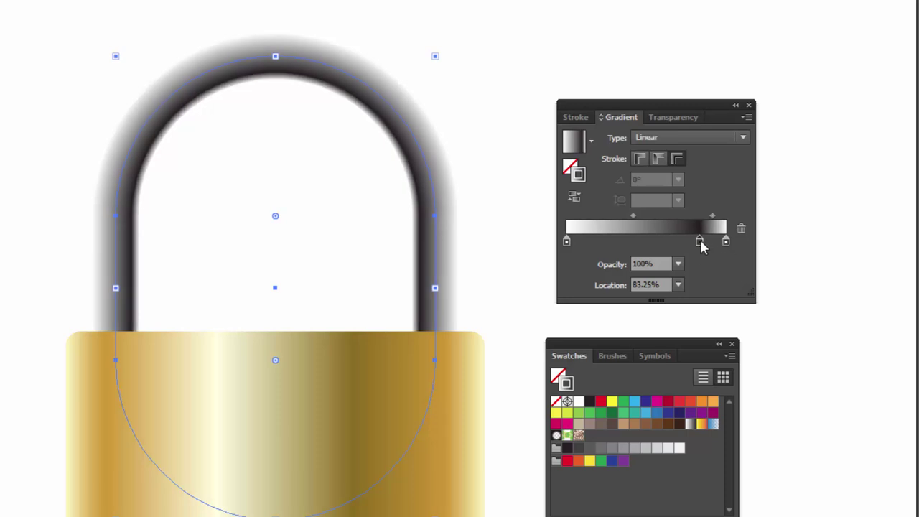
drag(700, 240, 587, 242)
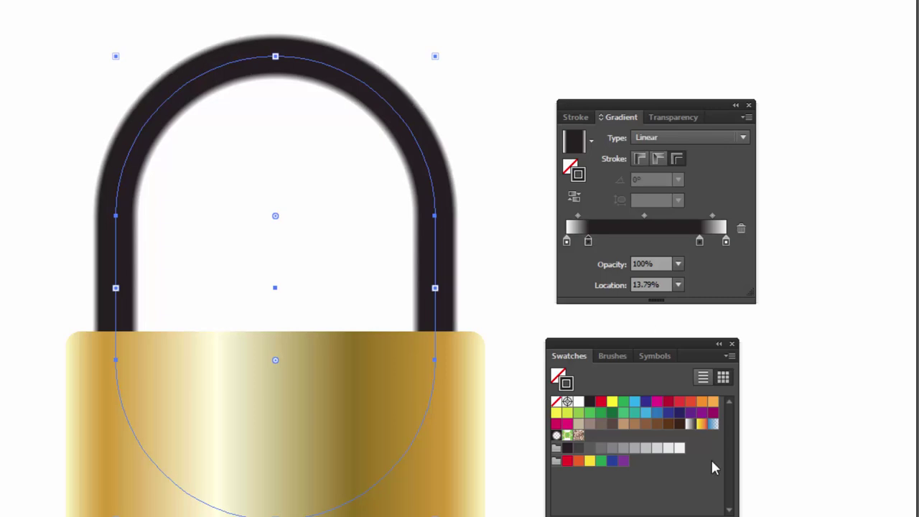
click(645, 241)
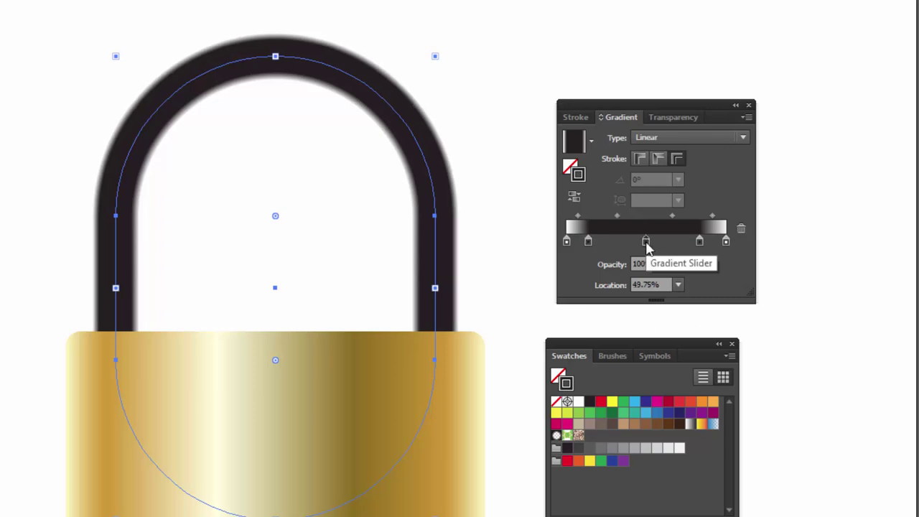
drag(644, 241, 648, 242)
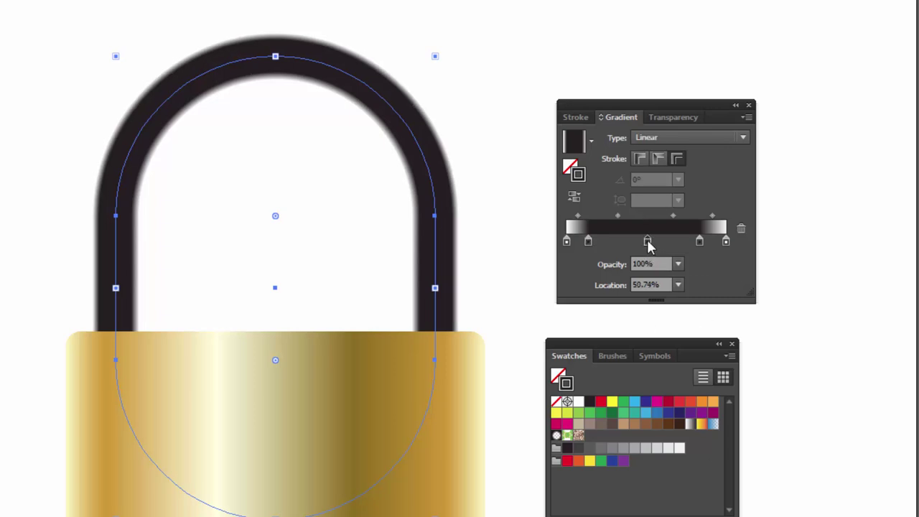
drag(680, 448, 649, 242)
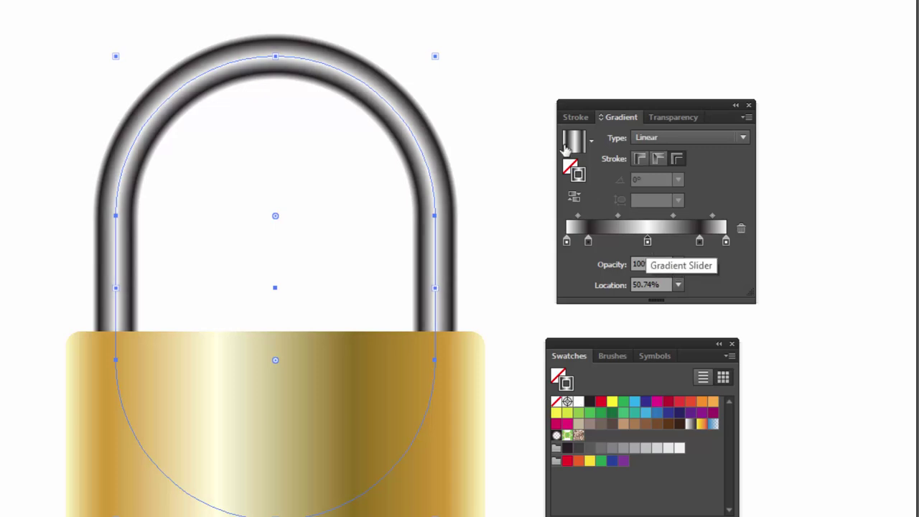
Step: Shift the white centre left, lighten the outer stops grey, and fine-tune the dark stops
click(509, 79)
click(401, 108)
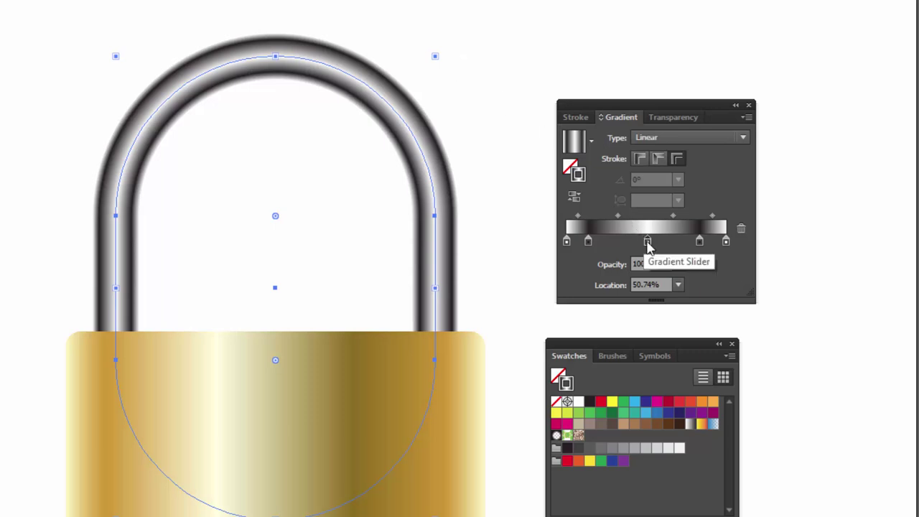
drag(648, 242, 594, 243)
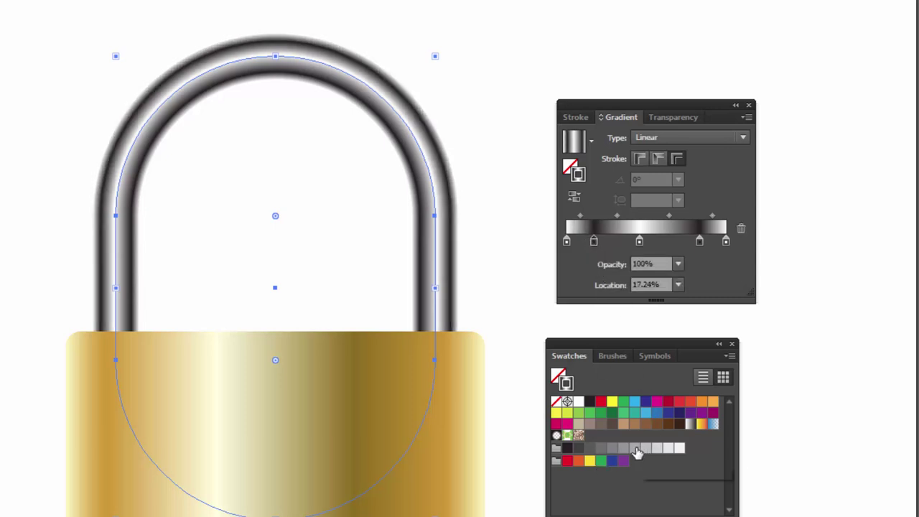
drag(647, 451, 594, 242)
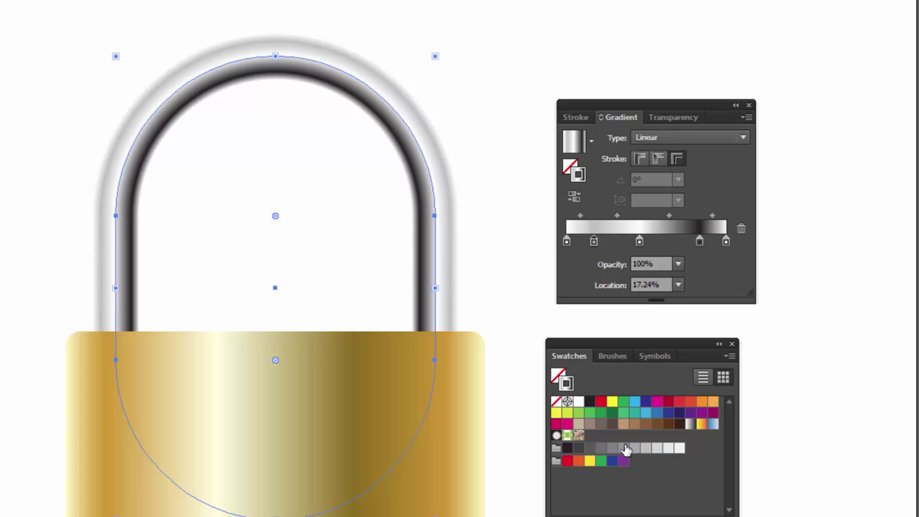
drag(623, 448, 594, 242)
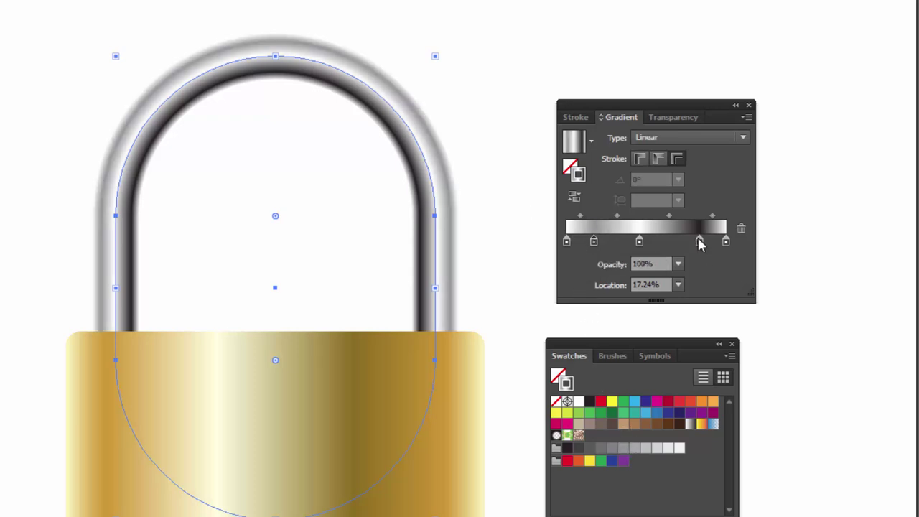
drag(700, 241, 701, 241)
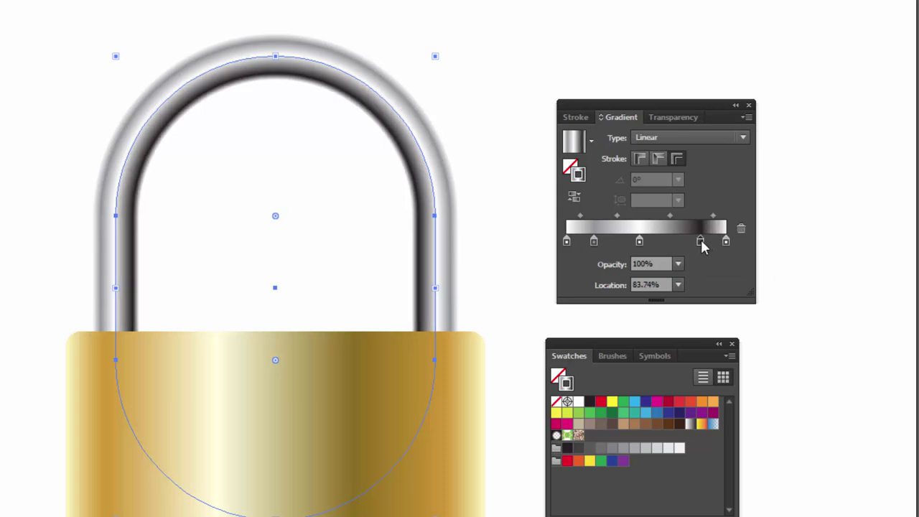
drag(593, 242, 582, 243)
click(498, 129)
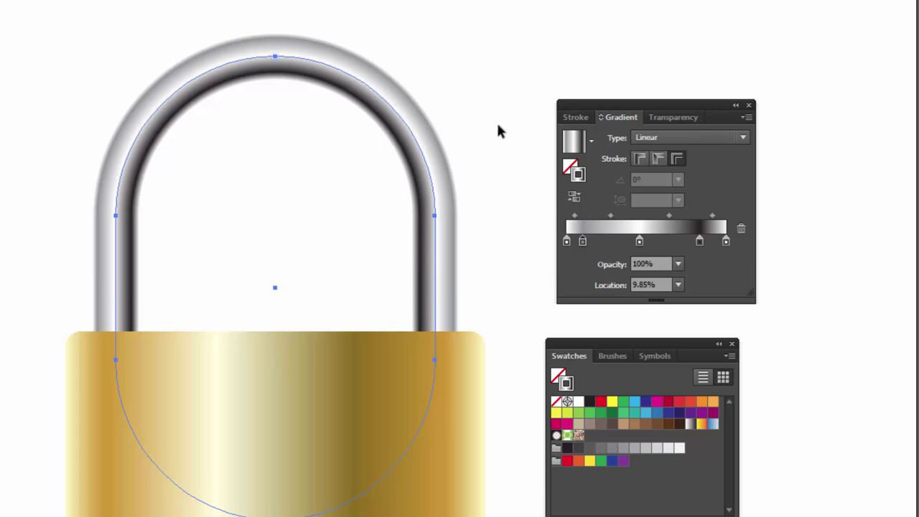
Step: Pan and zoom around the padlock to inspect the finished chrome shackle
drag(475, 181, 465, 191)
click(387, 109)
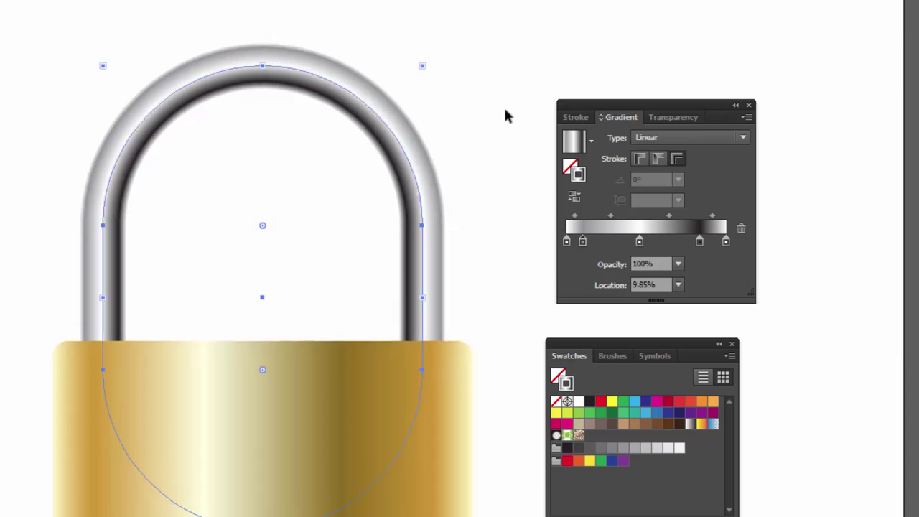
click(472, 134)
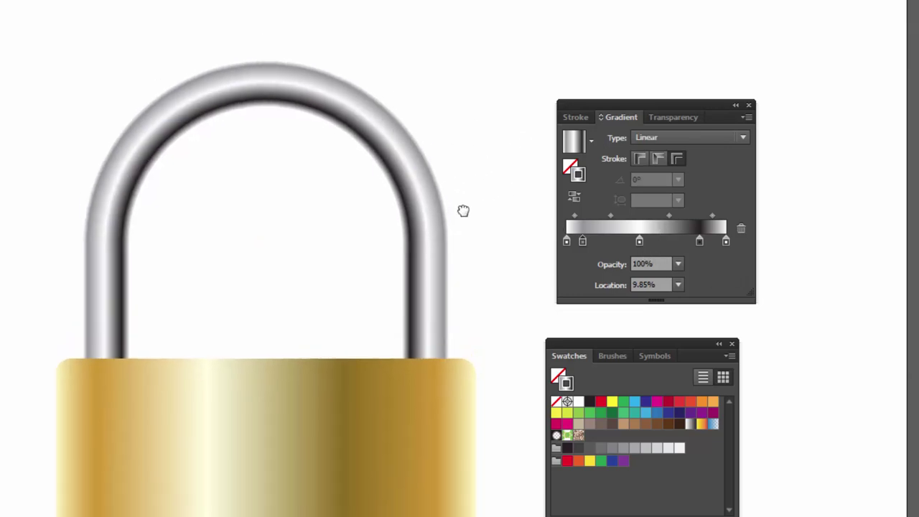
drag(467, 175, 452, 201)
click(429, 260)
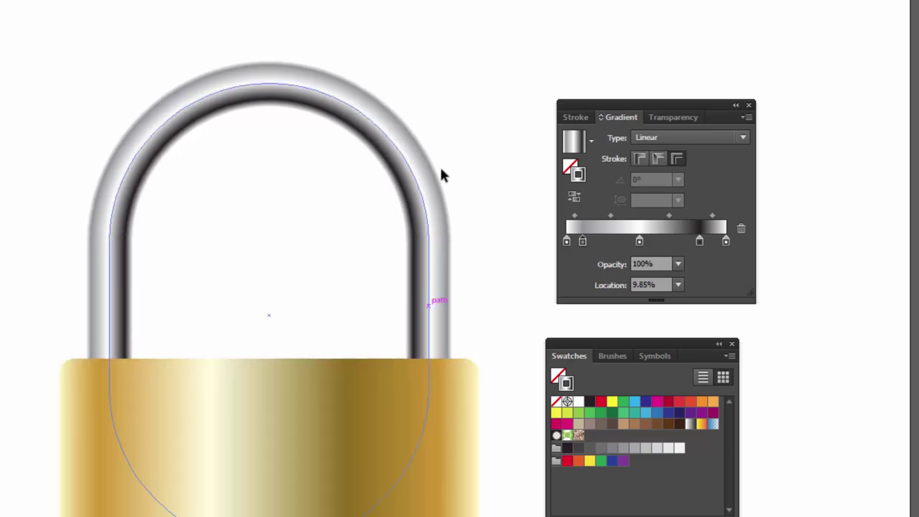
key(ctrl+minus)
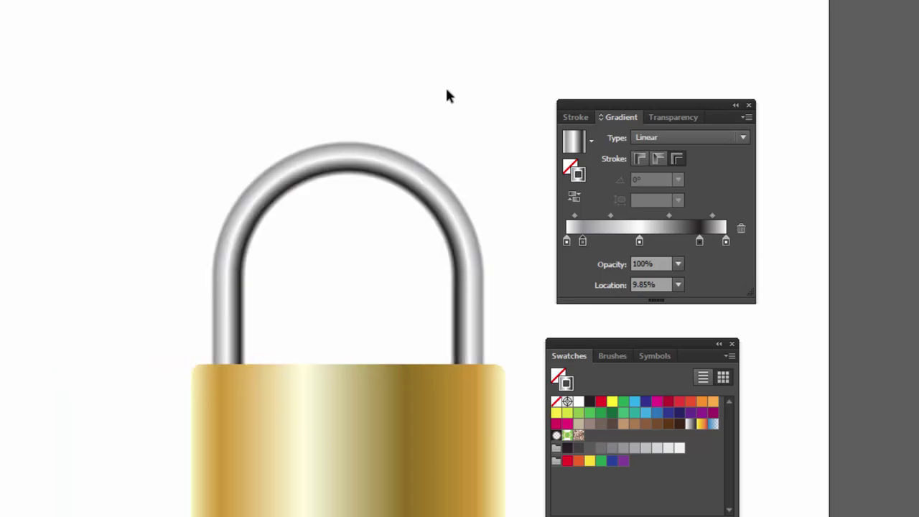
key(ctrl+plus)
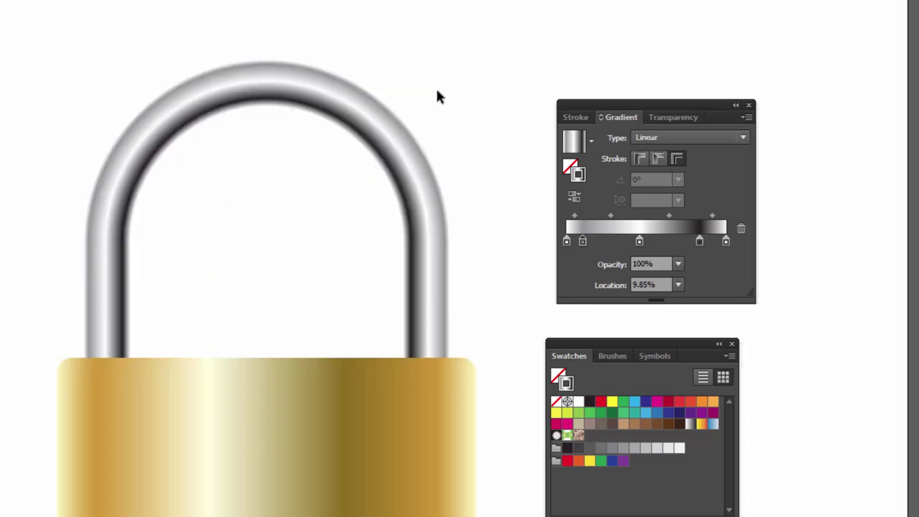
drag(436, 86, 357, 176)
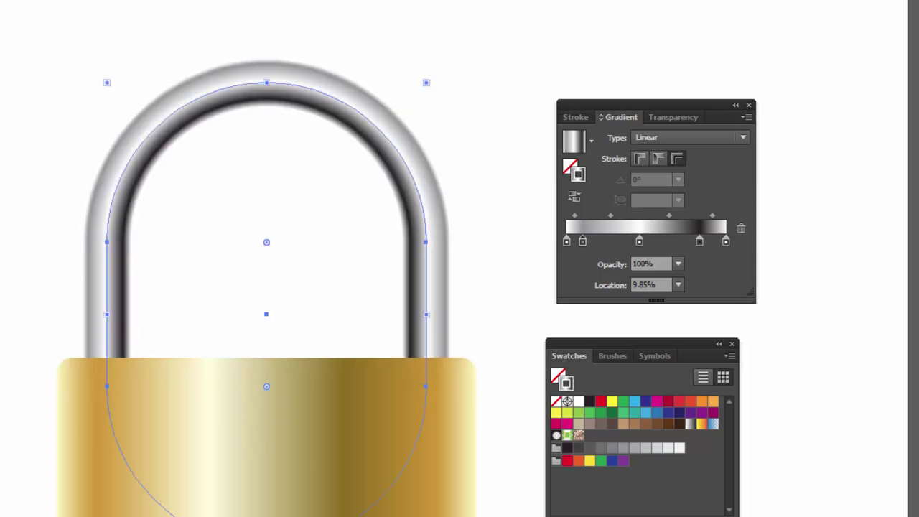
key(ctrl+shift+b)
Step: Select the gold lock body, zoom in on it, and move the Swatches and Gradient panels aside
click(323, 286)
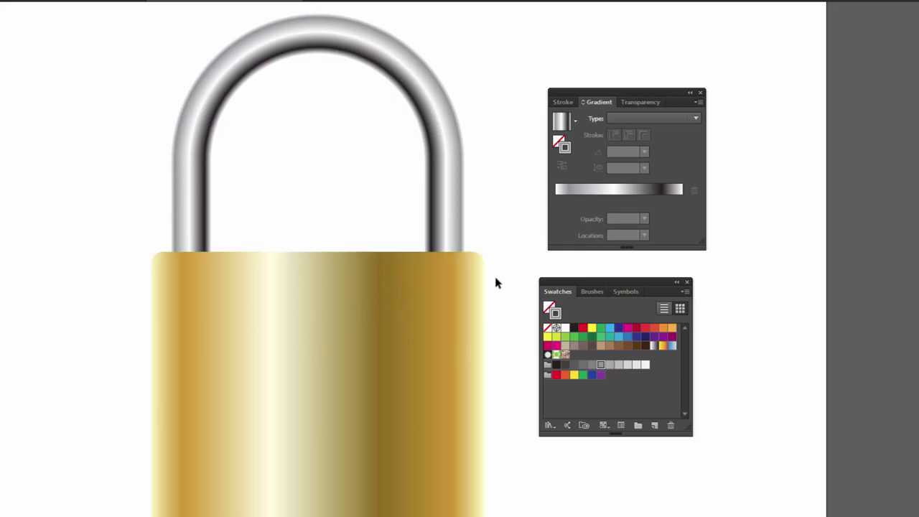
click(273, 426)
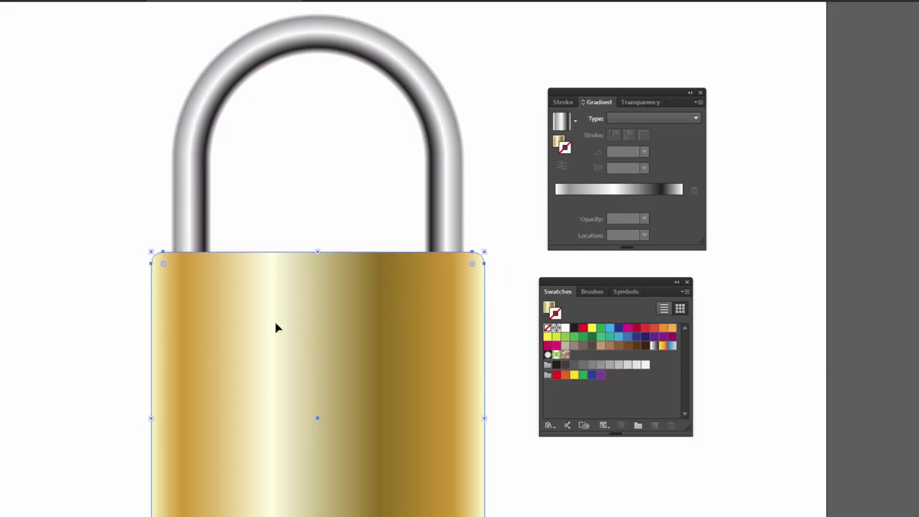
scroll(254, 331, up, 1)
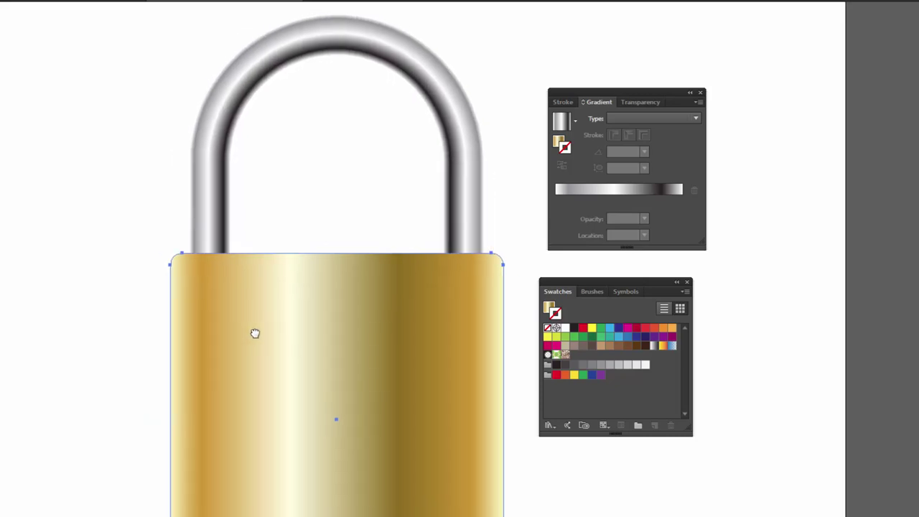
scroll(289, 328, up, 2)
drag(289, 329, 460, 311)
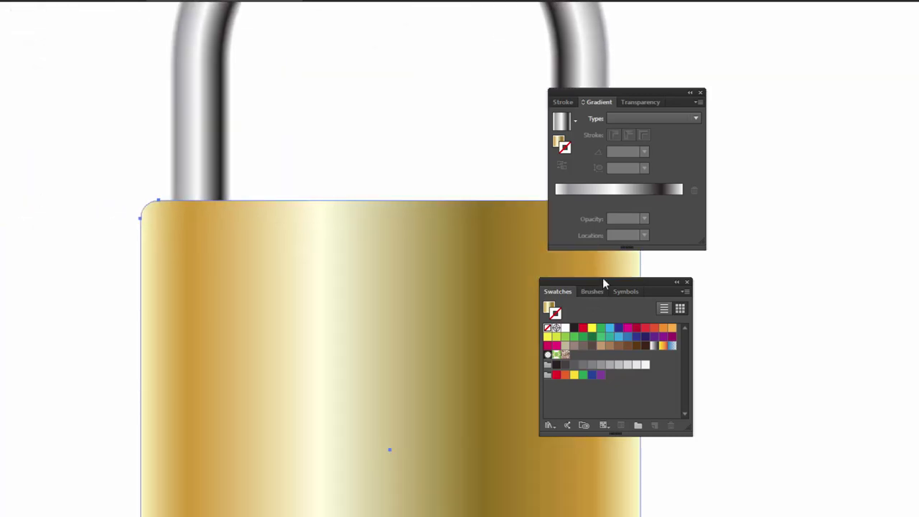
drag(604, 282, 760, 296)
mouse_move(622, 89)
mouse_down()
mouse_move(802, 136)
mouse_move(799, 123)
mouse_up()
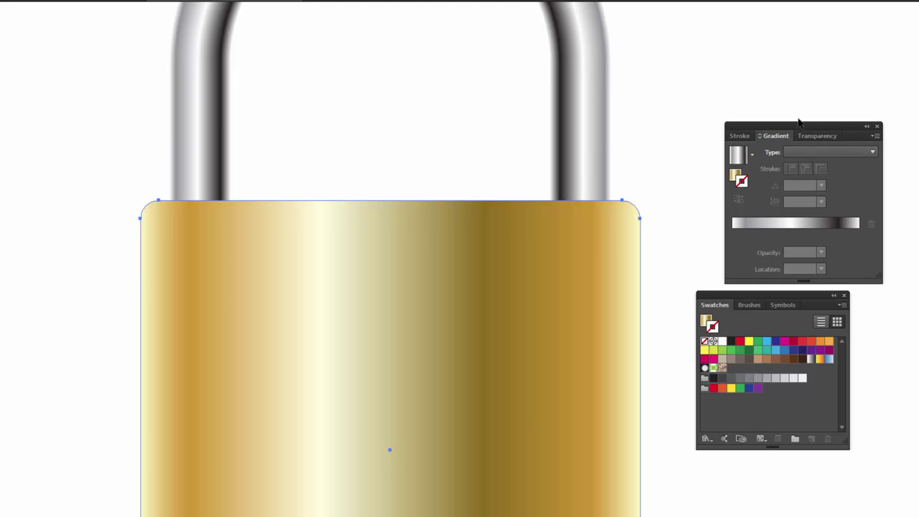
mouse_move(536, 231)
mouse_down()
mouse_move(547, 266)
mouse_move(573, 266)
mouse_up()
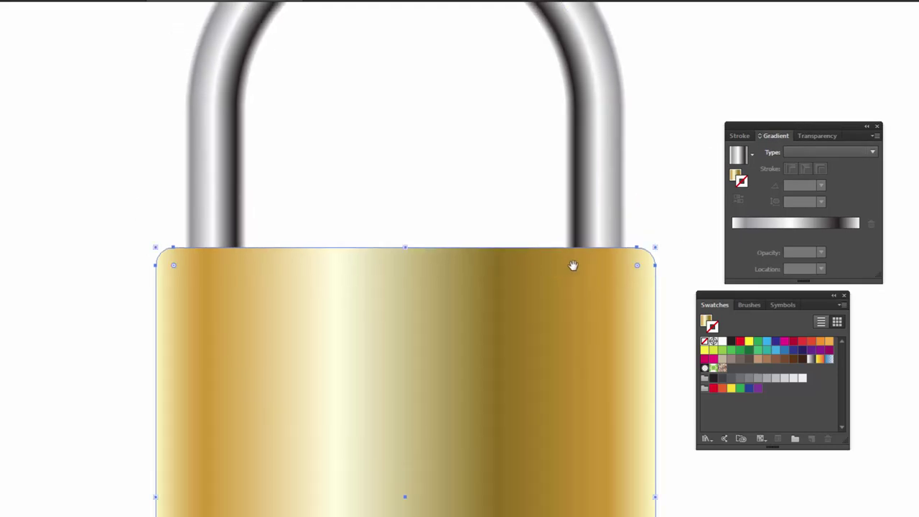
Step: Zoom onto the body's top edge, bring the panels back nearby, and pick the Line Segment tool
scroll(573, 266, up, 1)
scroll(573, 266, up, 1)
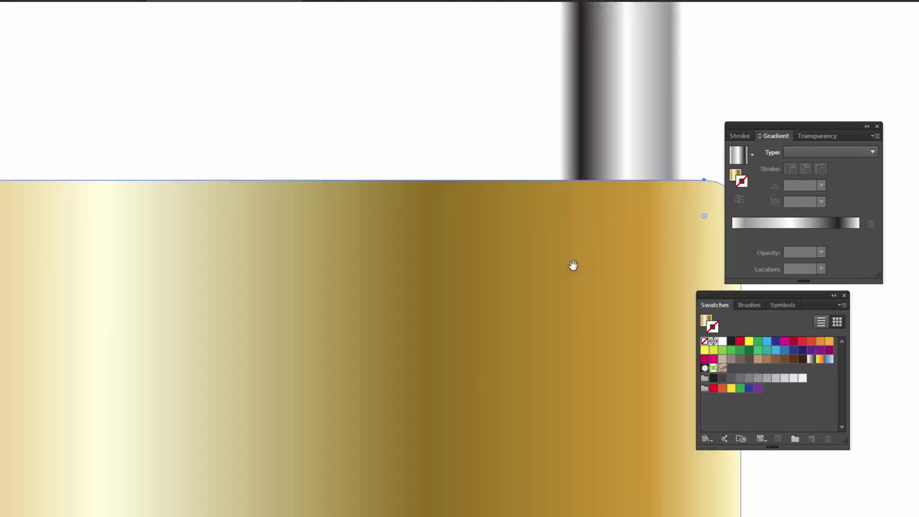
scroll(546, 277, left, 2)
scroll(593, 248, left, 2)
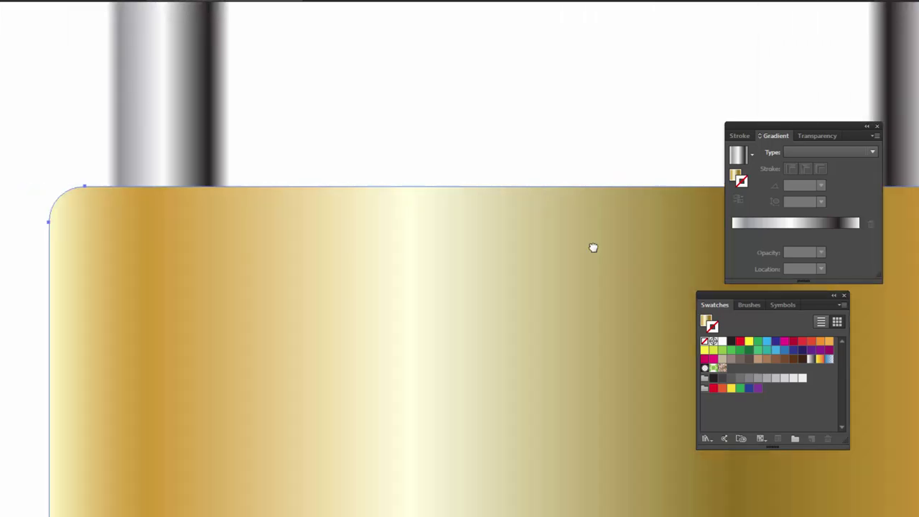
scroll(501, 244, left, 2)
scroll(501, 245, down, 2)
scroll(575, 266, right, 2)
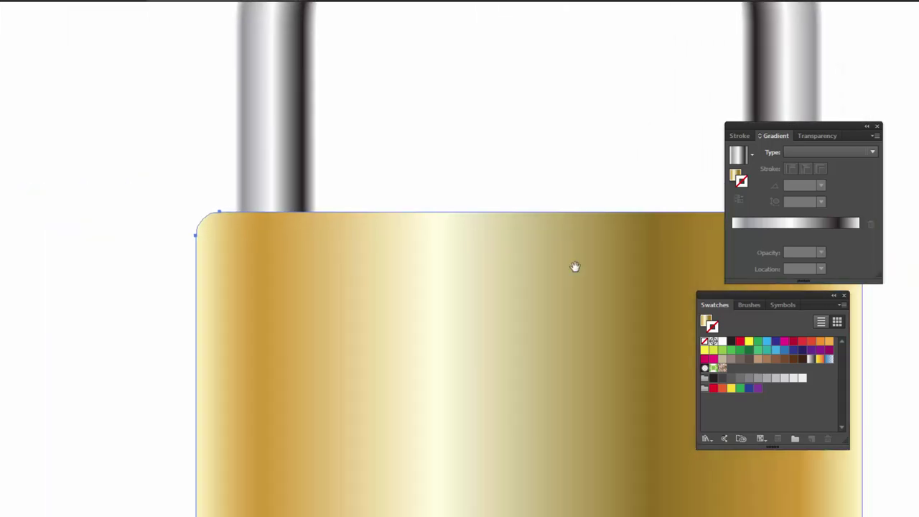
drag(758, 296, 633, 323)
drag(833, 130, 452, 320)
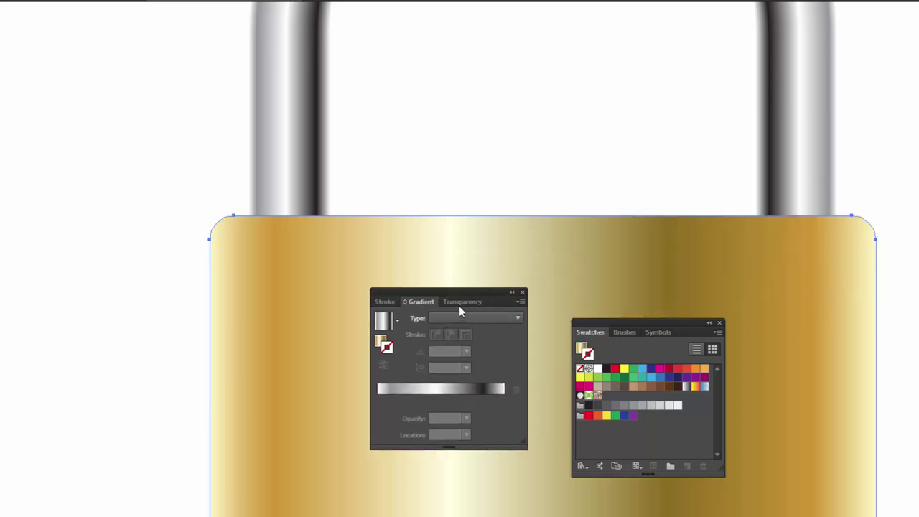
scroll(603, 261, right, 1)
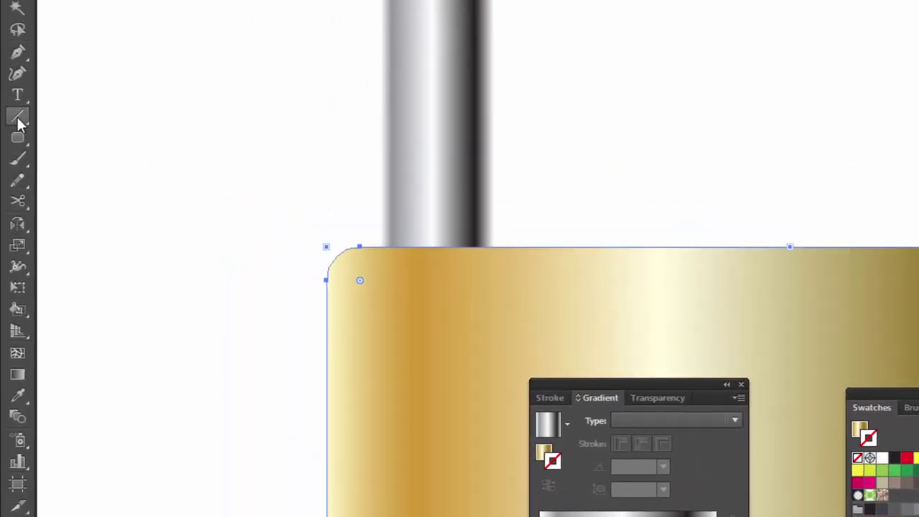
click(19, 118)
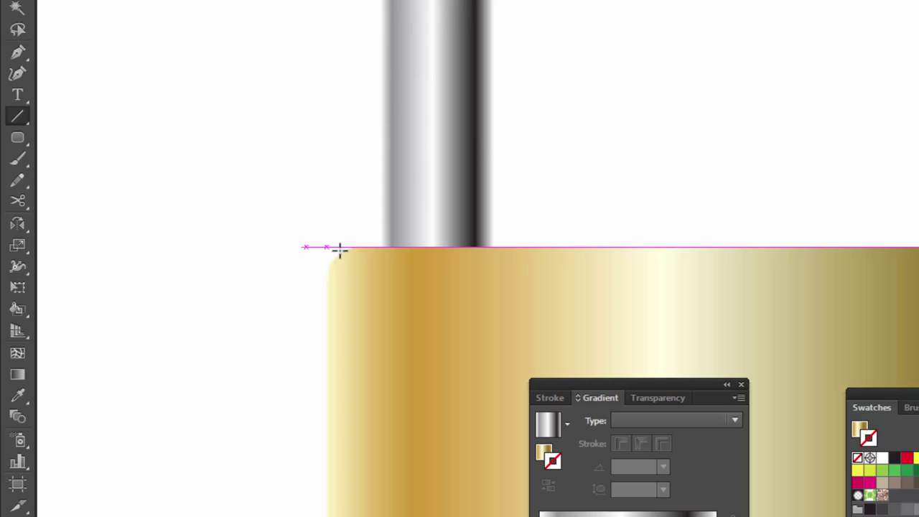
Step: Draw a black horizontal line along the gold body's top edge and nudge it down two steps
drag(301, 247, 669, 250)
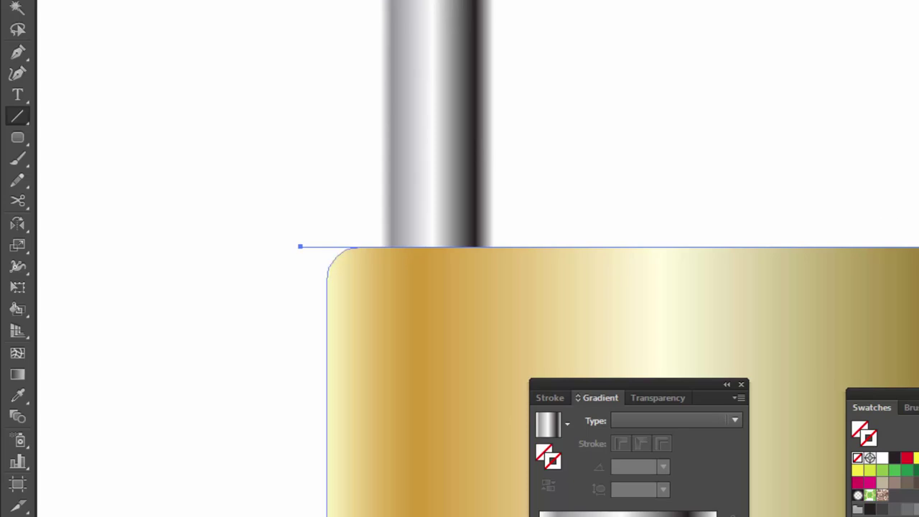
key(v)
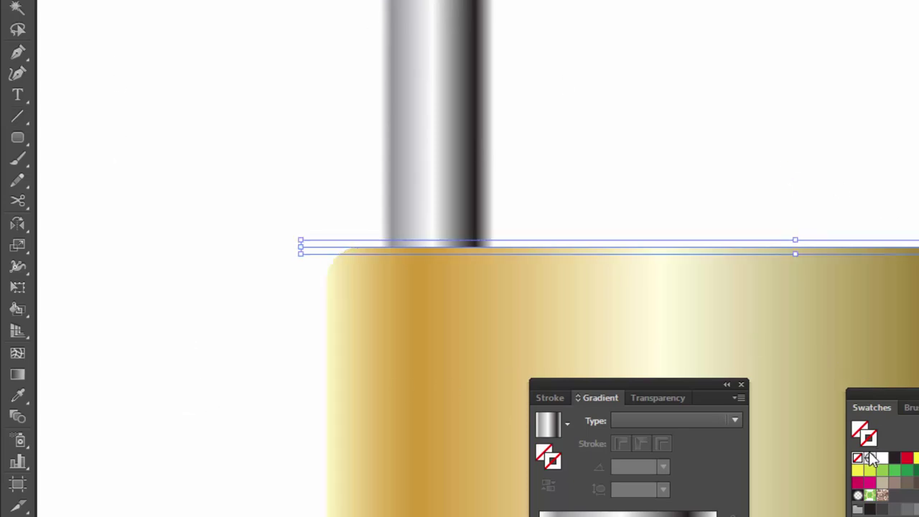
click(895, 458)
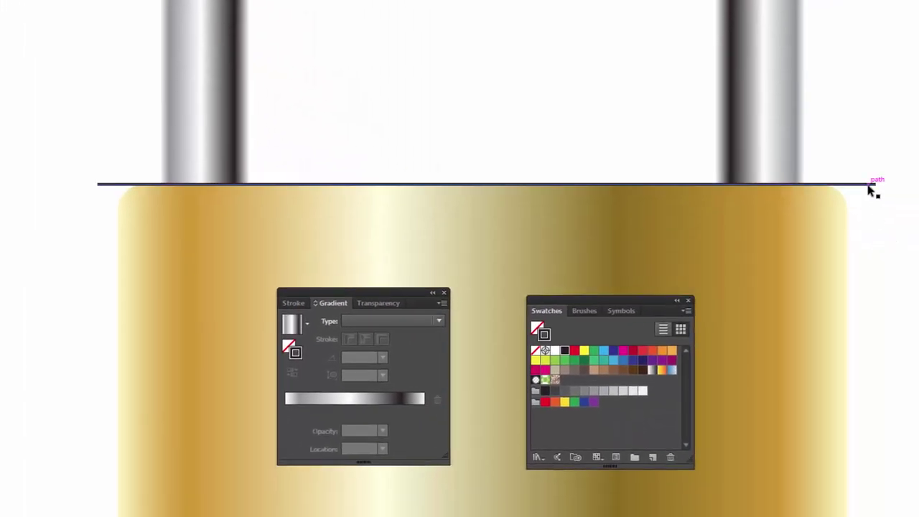
click(875, 185)
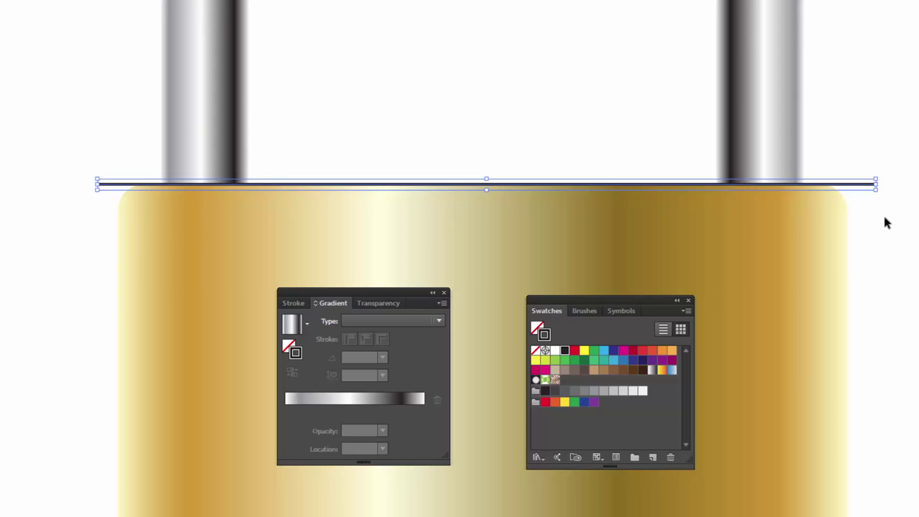
key(Down)
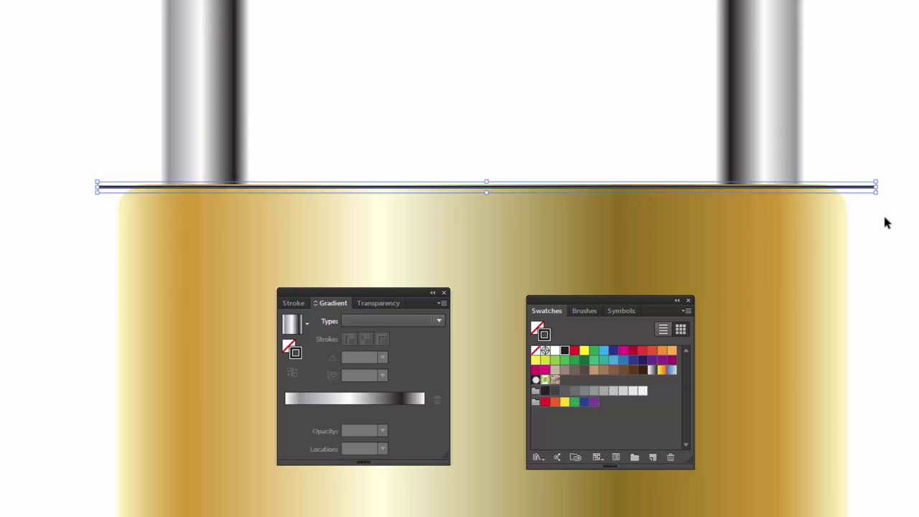
key(Down)
Step: Zoom out to see the whole lock body and select the top line
scroll(503, 205, down, 1)
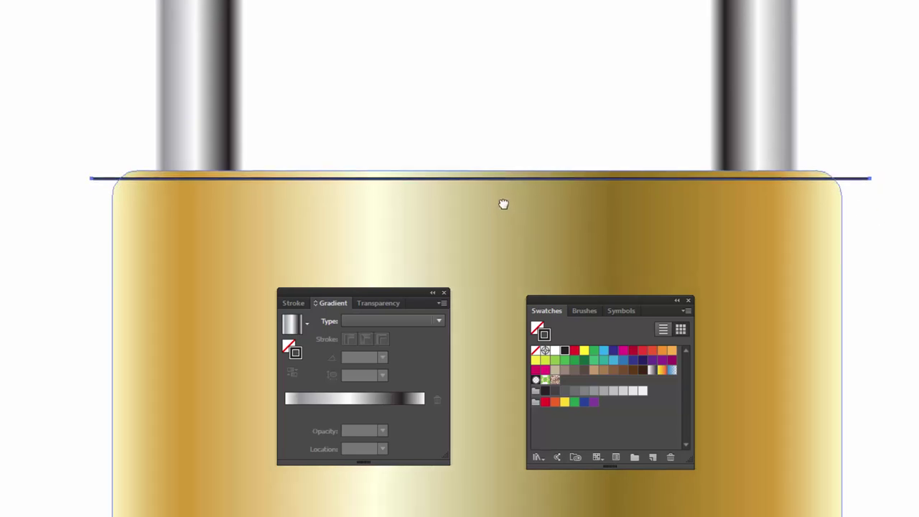
scroll(575, 194, down, 2)
click(889, 155)
key(ctrl+minus)
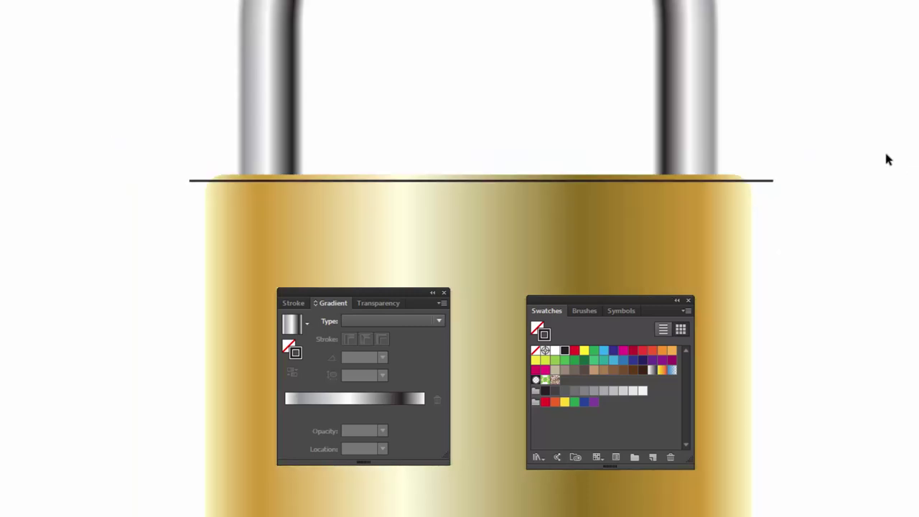
scroll(745, 154, down, 1)
scroll(739, 122, down, 2)
click(743, 116)
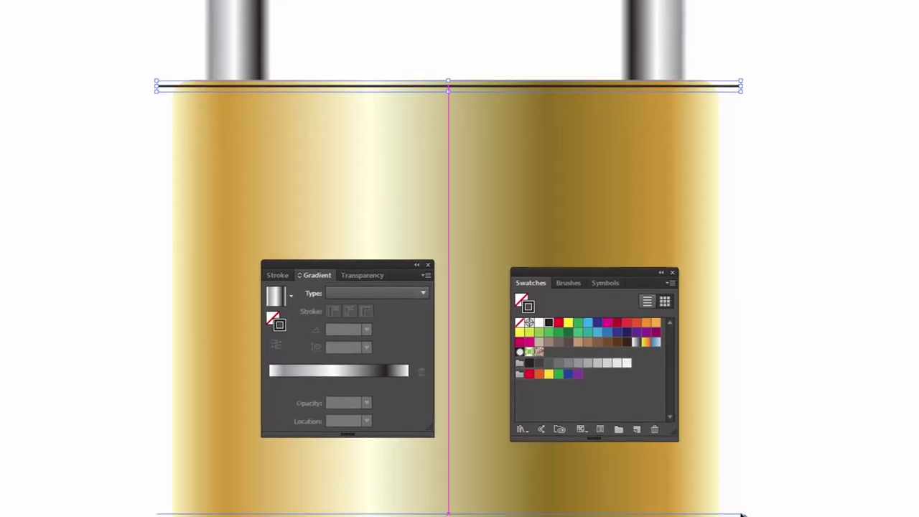
drag(744, 513, 718, 513)
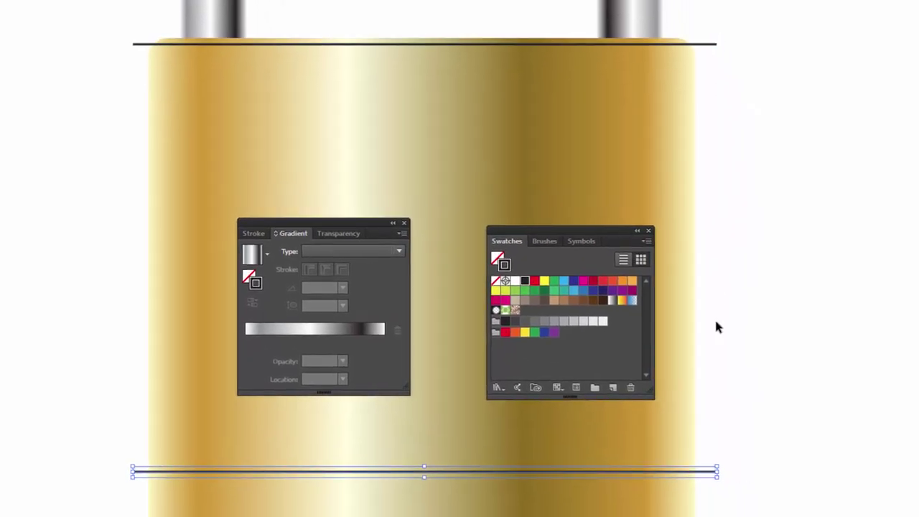
Step: Place a copy of the line at the body's bottom edge and nudge it up two steps
scroll(771, 256, down, 1)
scroll(692, 115, down, 6)
scroll(584, 76, down, 4)
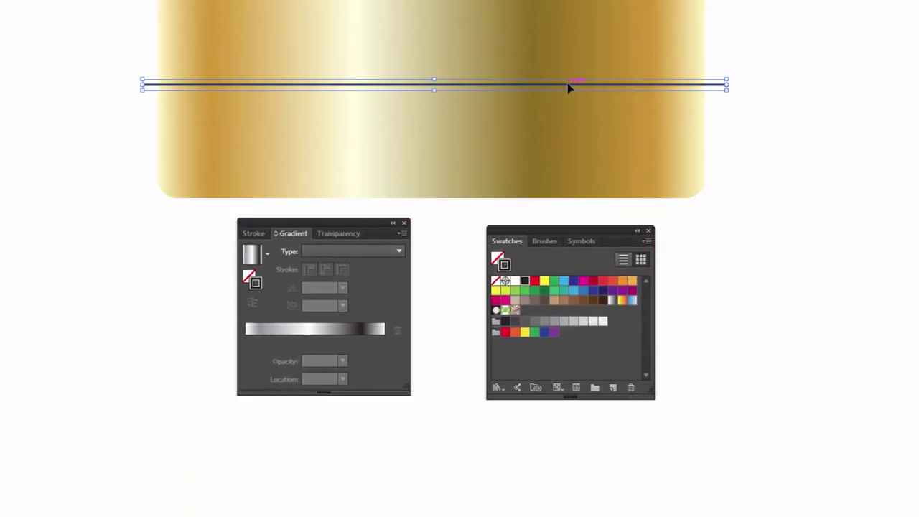
drag(568, 87, 567, 204)
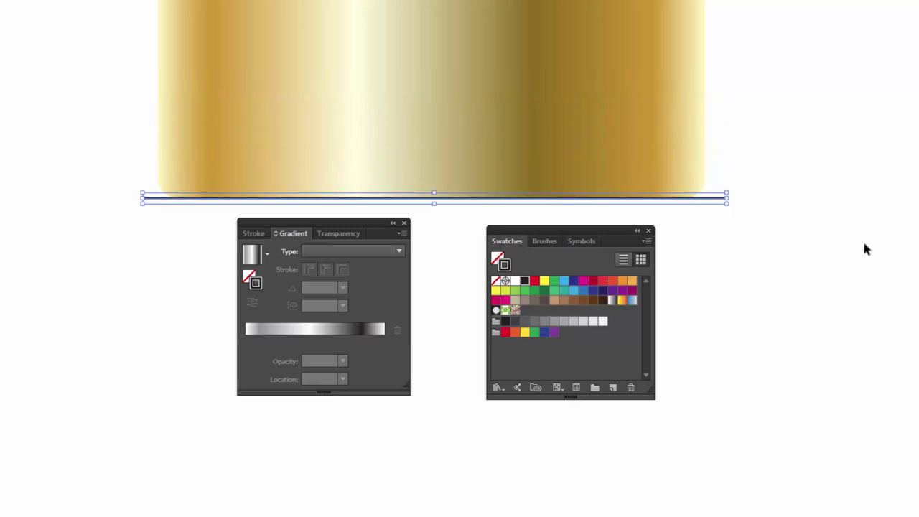
key(Up)
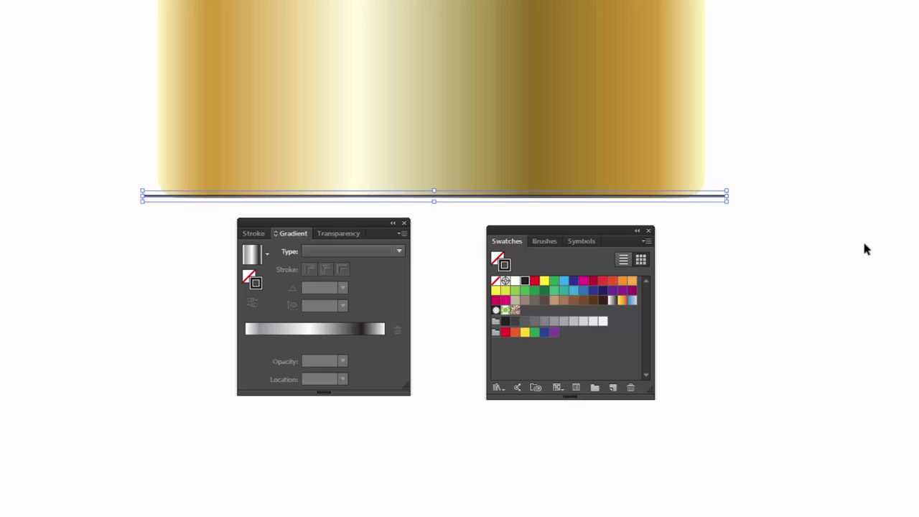
key(Up)
key(Up)
scroll(829, 225, up, 3)
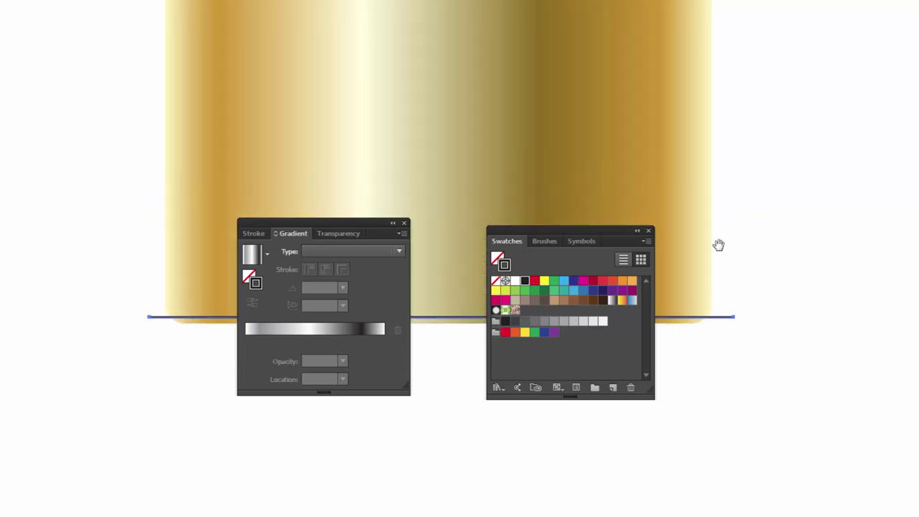
scroll(718, 246, up, 4)
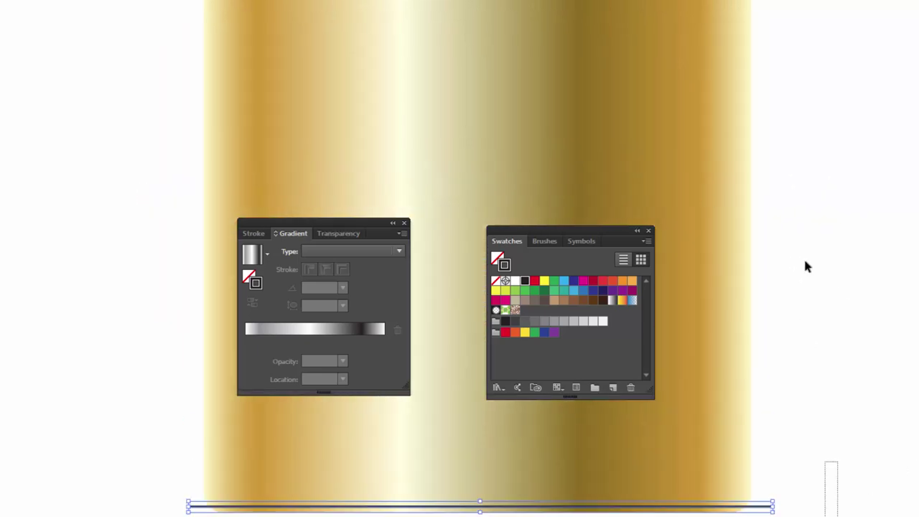
drag(833, 496, 745, 503)
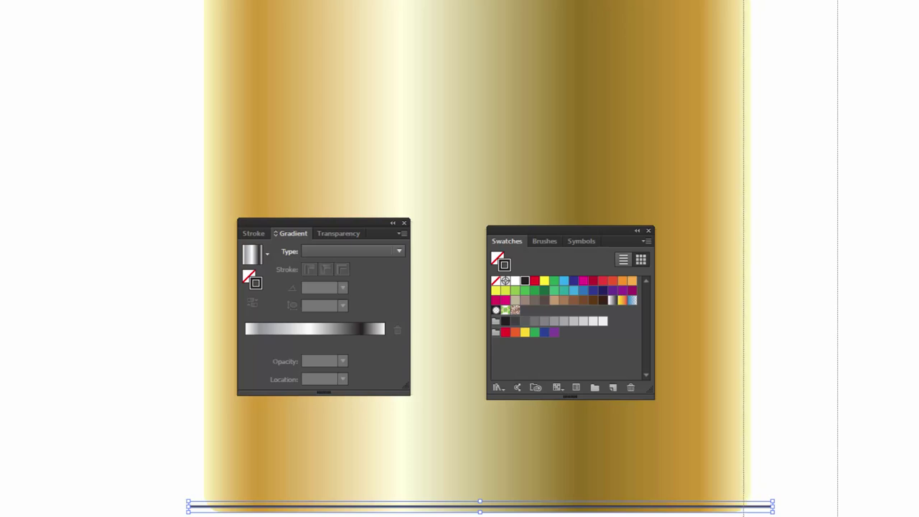
Step: Open the Pathfinder panel from the Window menu and try Divide
key(alt+w)
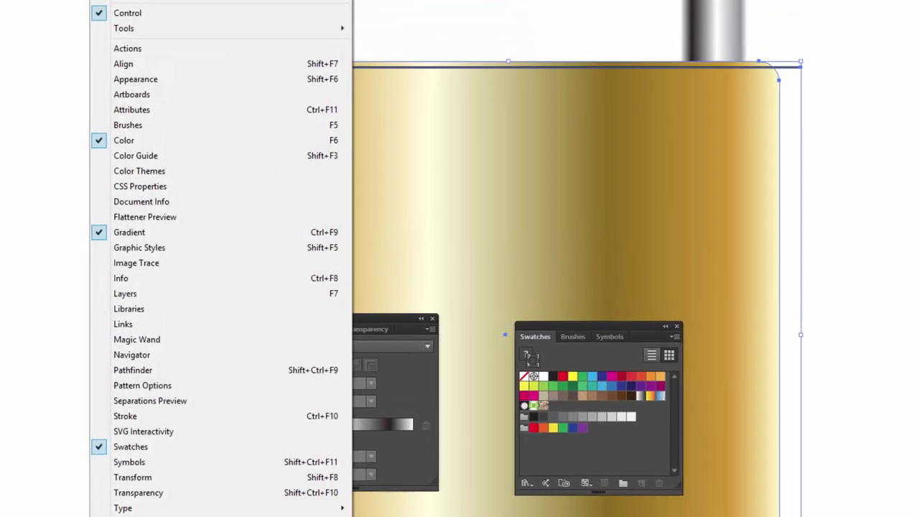
click(173, 437)
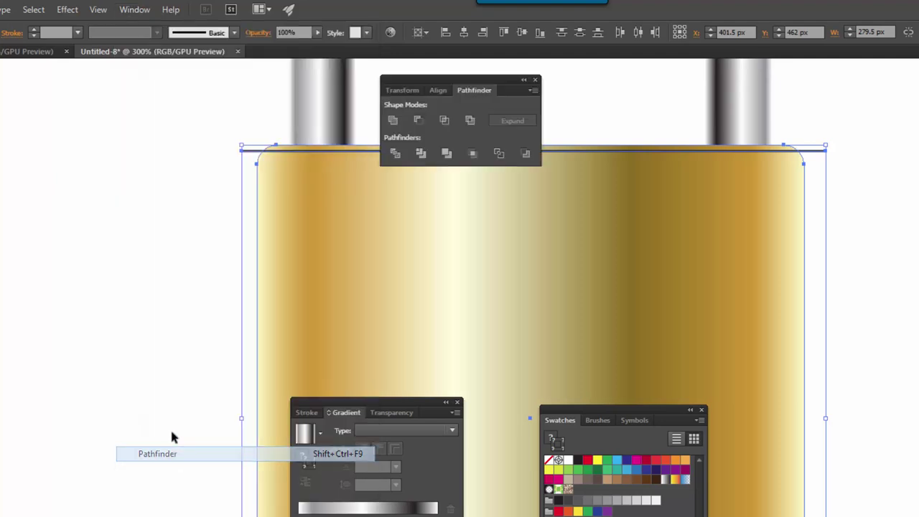
click(395, 154)
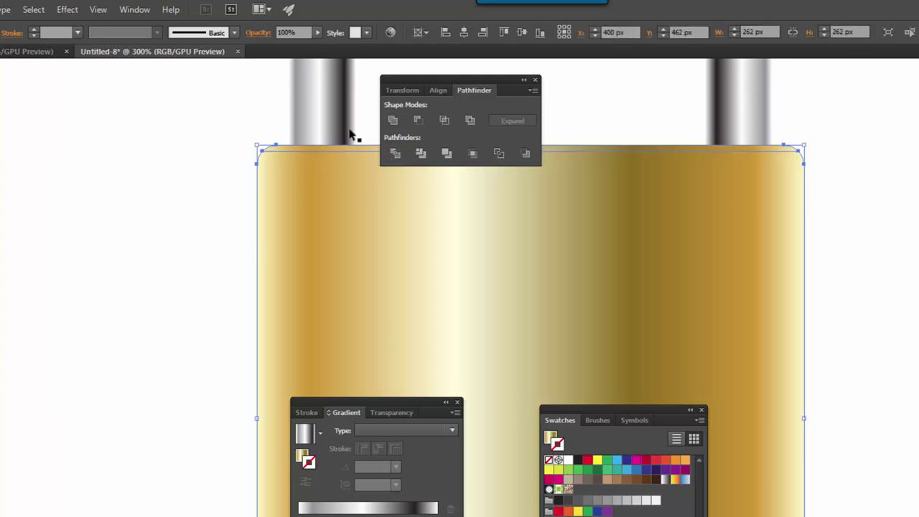
drag(432, 82, 454, 228)
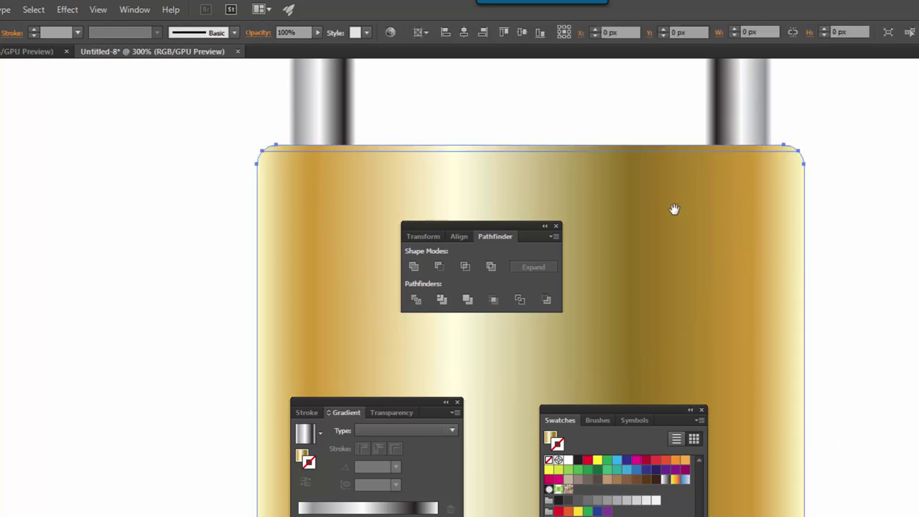
Step: Select the gold body with its top line and Divide them to split off the top strip
drag(675, 209, 615, 218)
key(v)
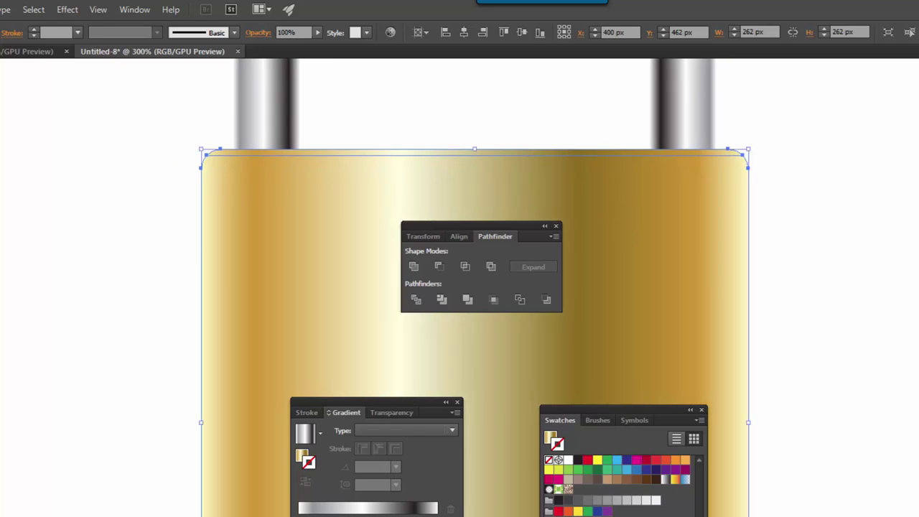
click(145, 108)
click(351, 153)
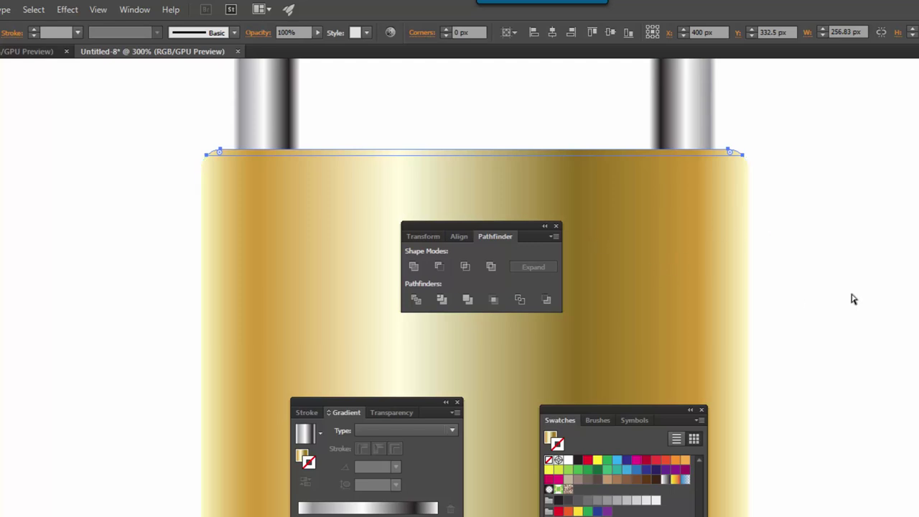
key(ctrl+a)
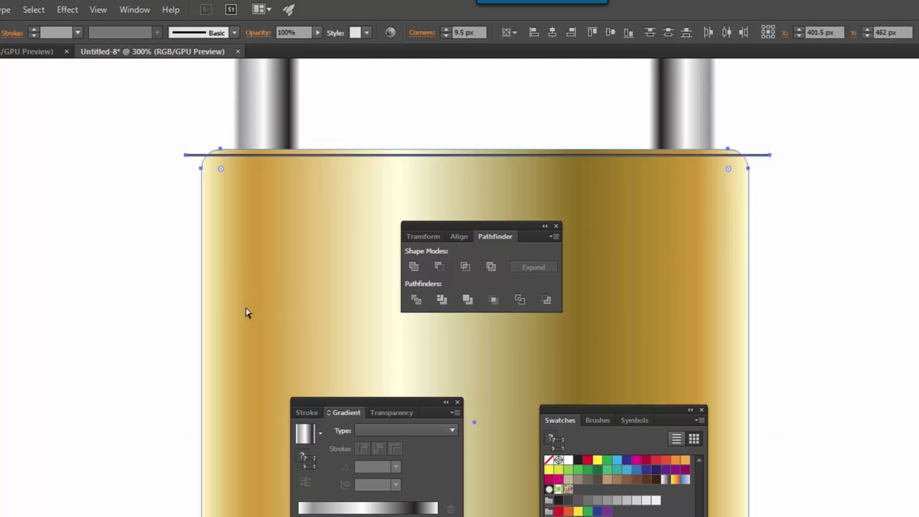
key(v)
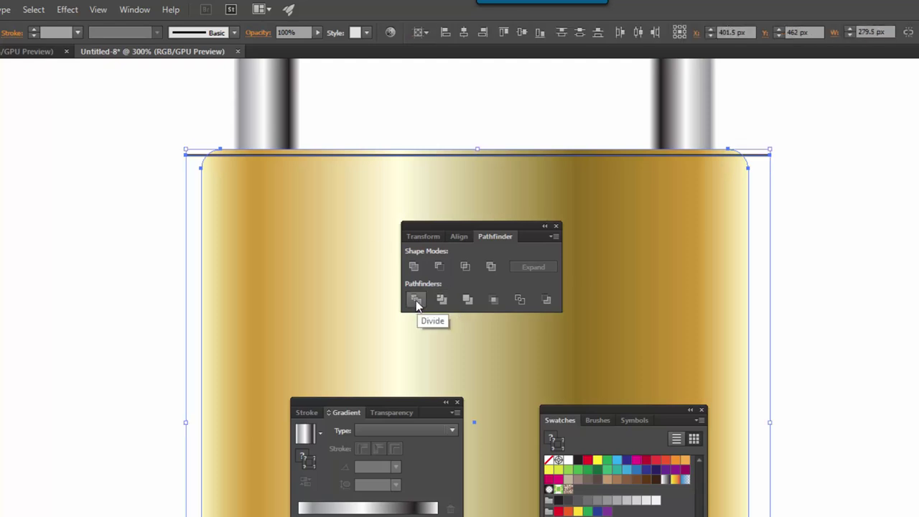
click(415, 301)
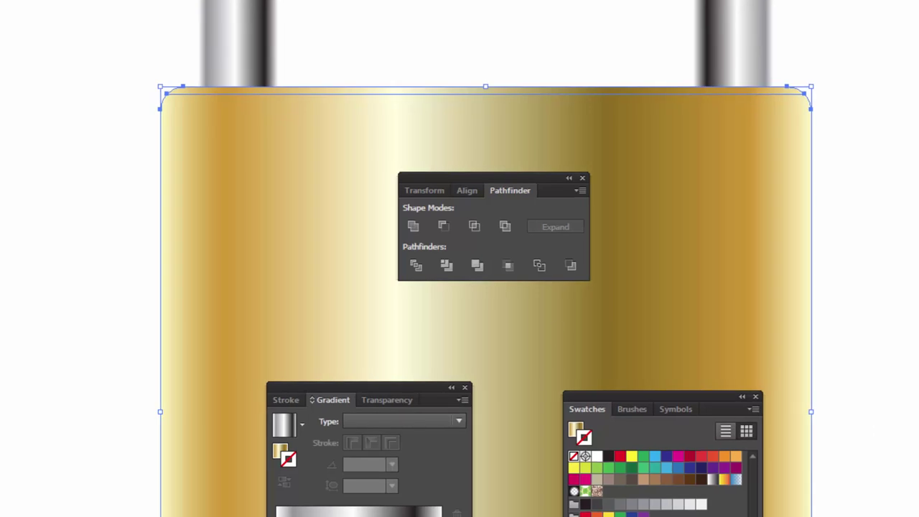
Step: Select the thin top strip with Direct Selection and give it a yellow fill with no outline
key(a)
click(631, 456)
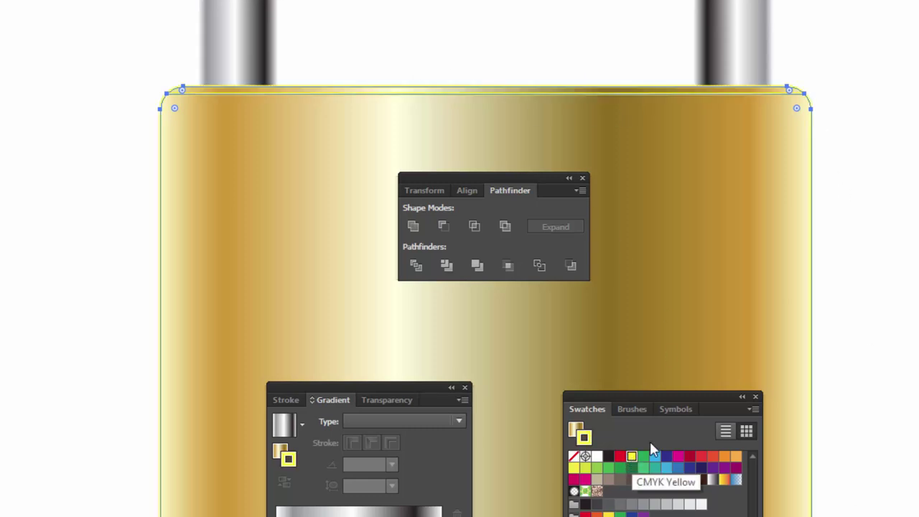
click(443, 226)
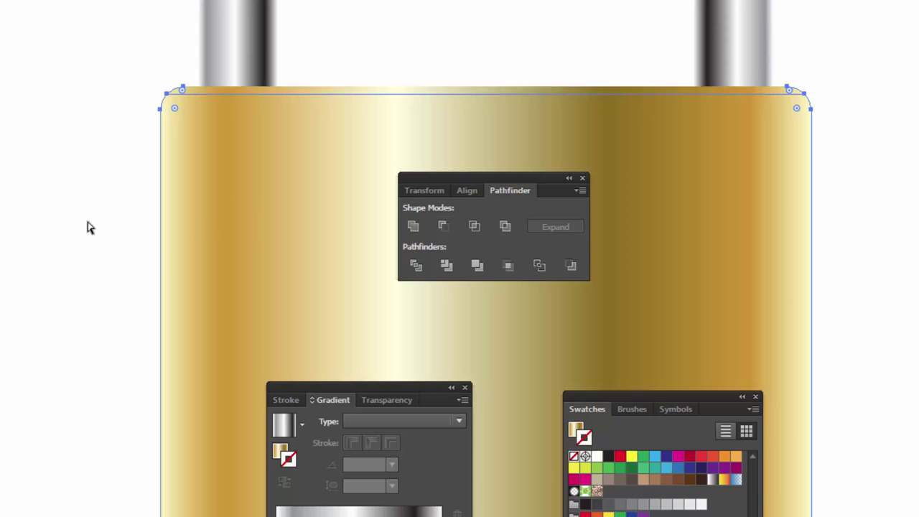
click(63, 149)
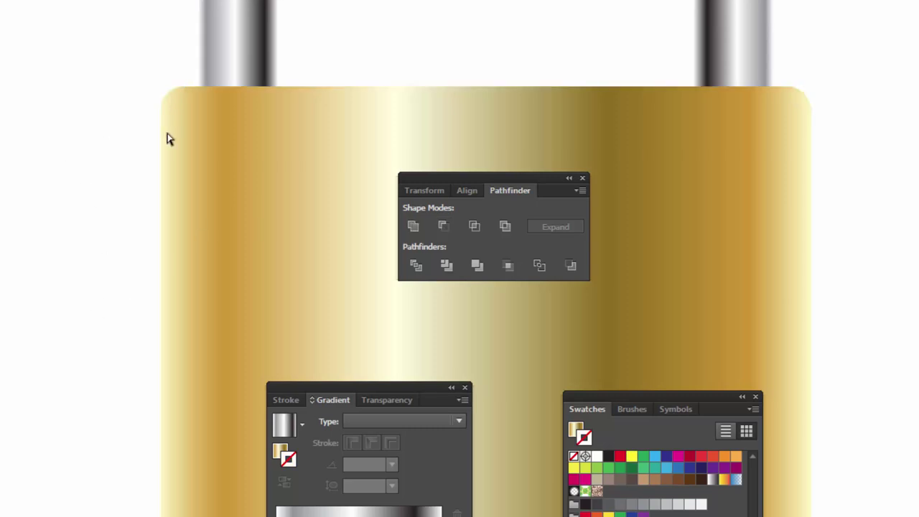
click(262, 92)
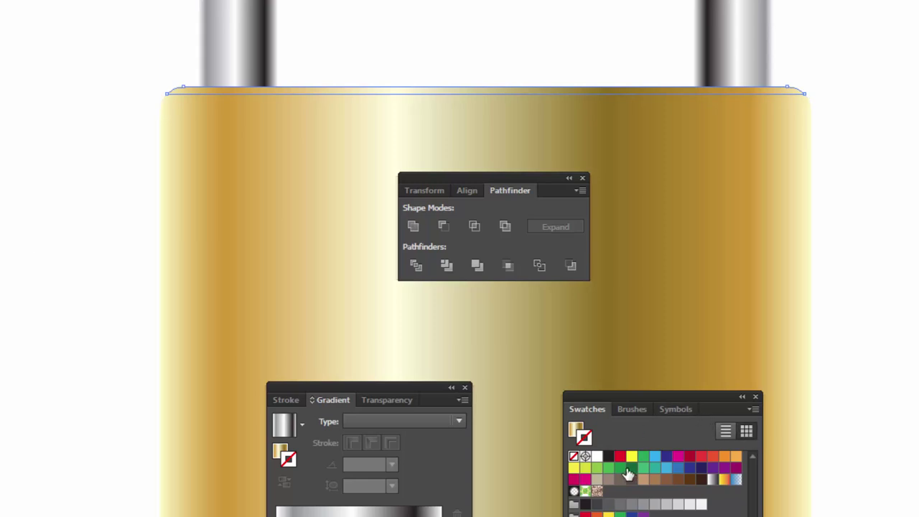
click(574, 469)
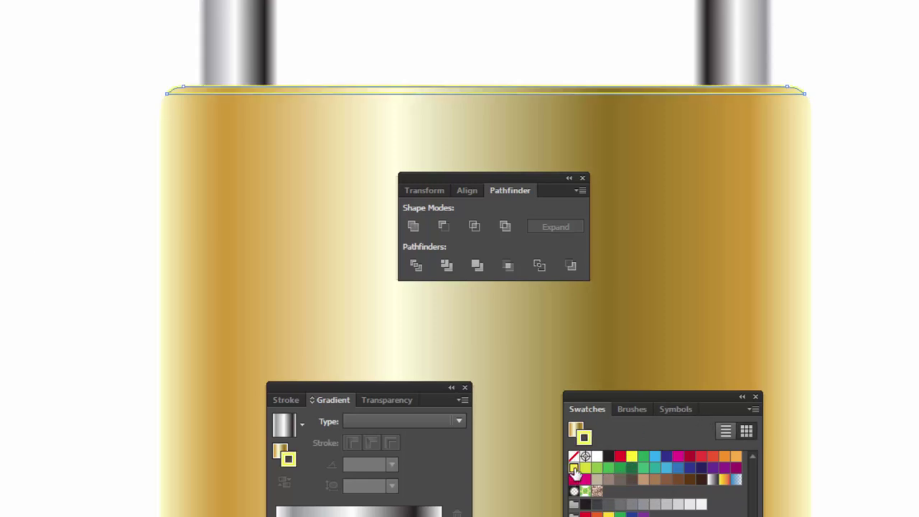
key(shift+x)
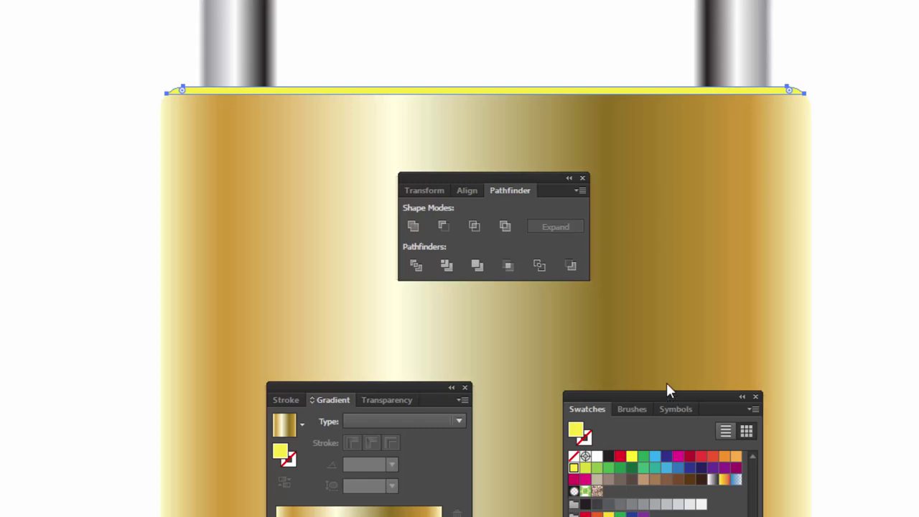
Step: Change the strip's fill to white and tint it pale cream in the Color panel
drag(667, 394, 642, 329)
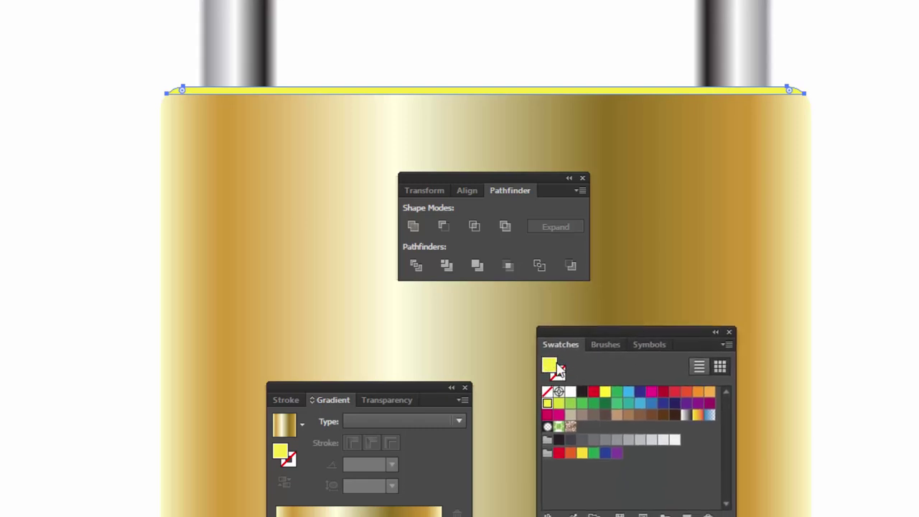
click(571, 392)
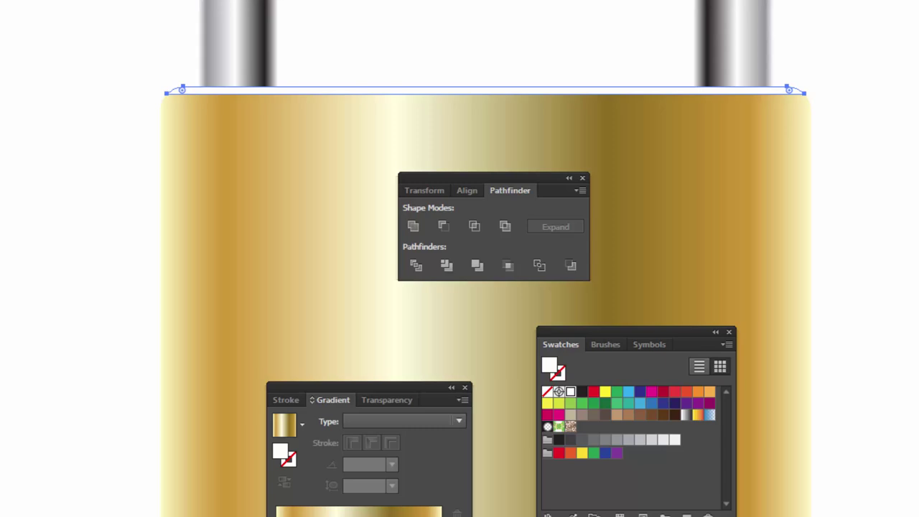
key(F6)
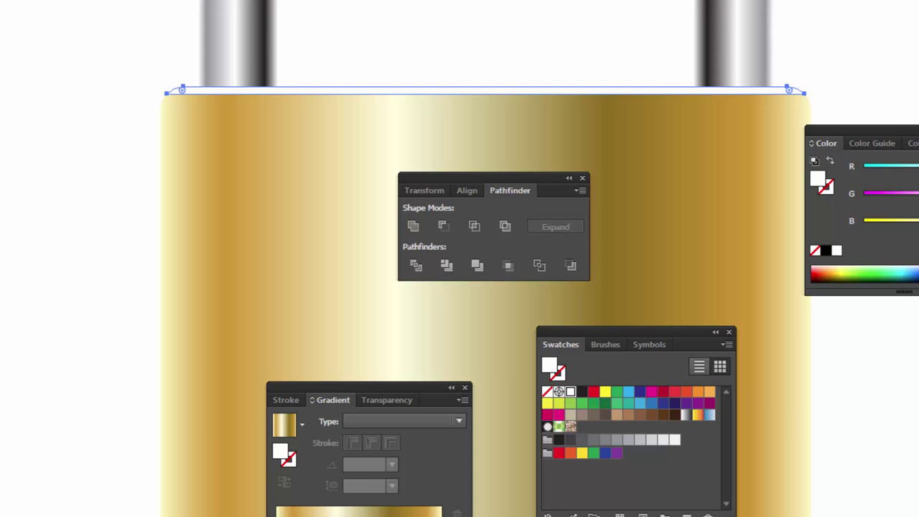
drag(918, 221, 913, 220)
Step: Reselect the top strip, then select the large gold body and switch its fill to gradient
click(893, 57)
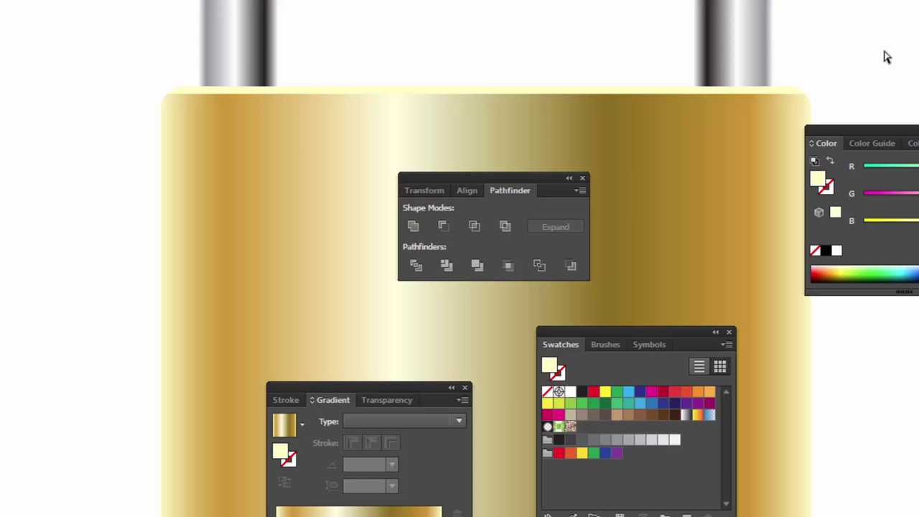
click(568, 89)
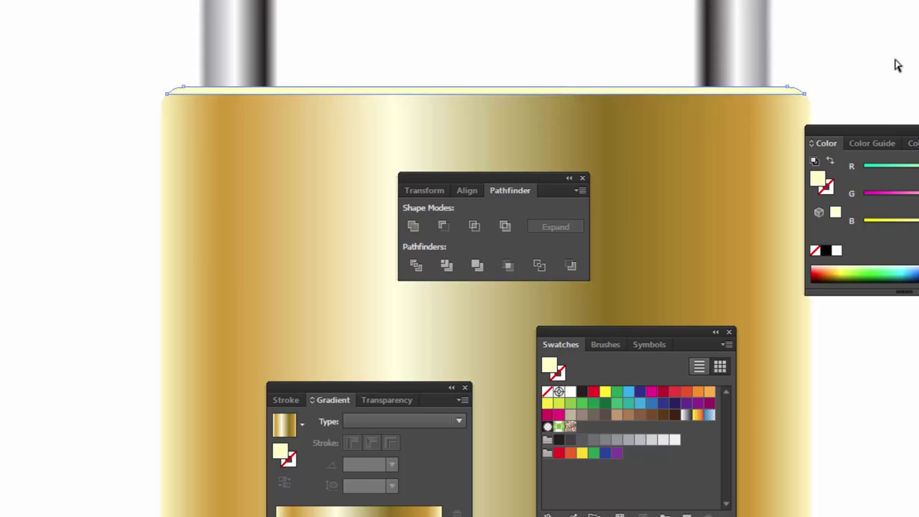
click(808, 430)
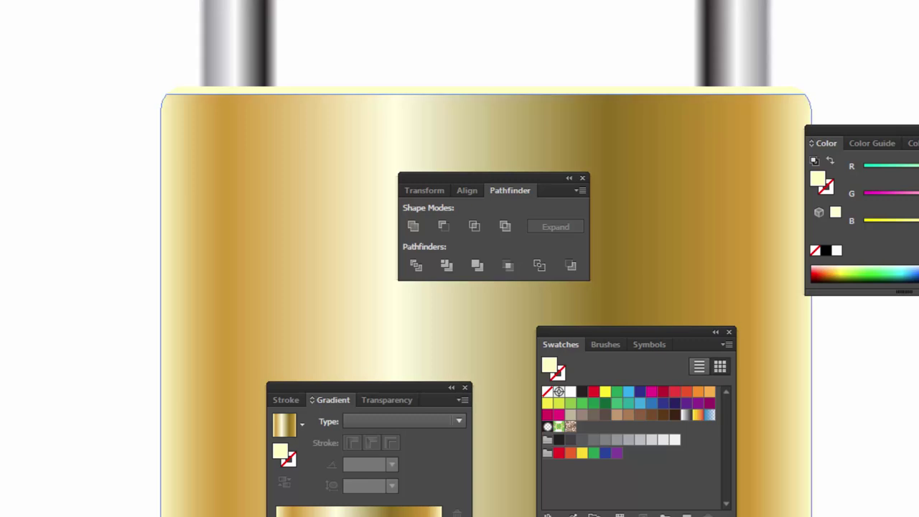
key(period)
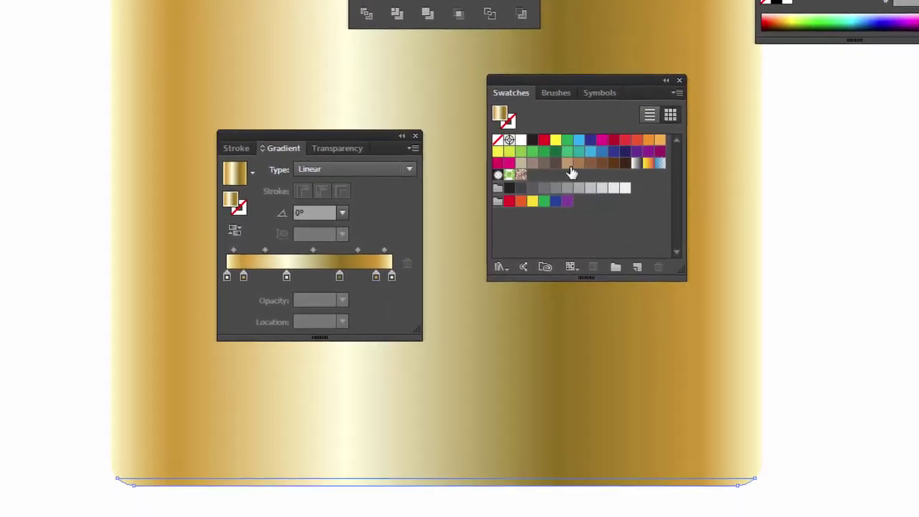
Step: Fill the bottom strip with a brown swatch and deselect it
click(598, 155)
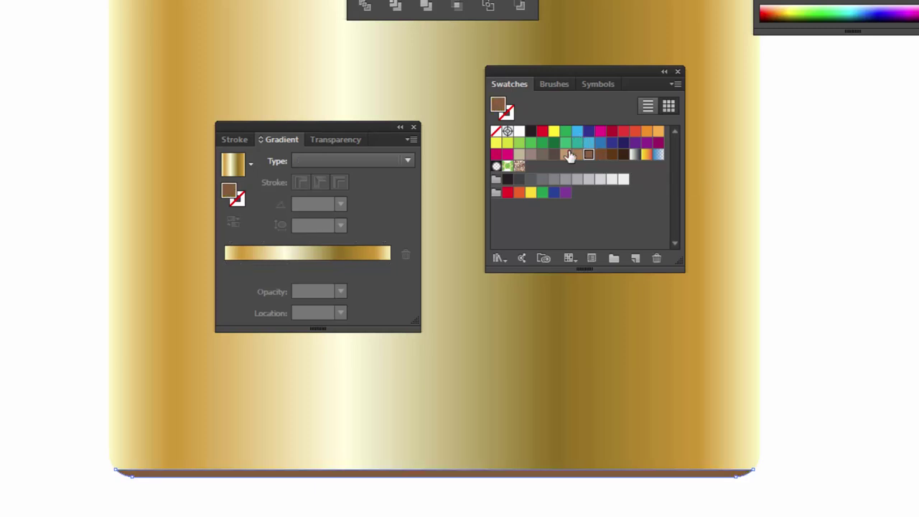
click(876, 162)
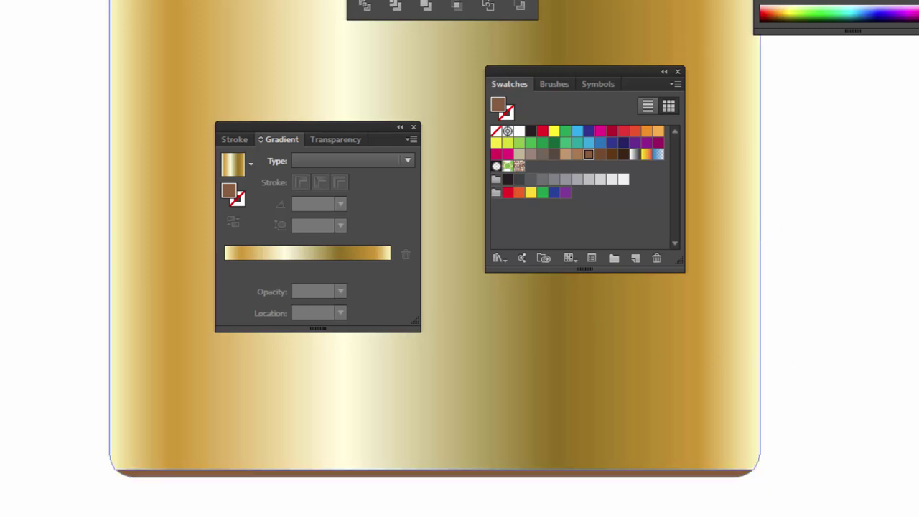
scroll(431, 239, right, 1)
Step: Zoom out to check the whole padlock, then select the body and zoom back to its top edge
key(ctrl+minus)
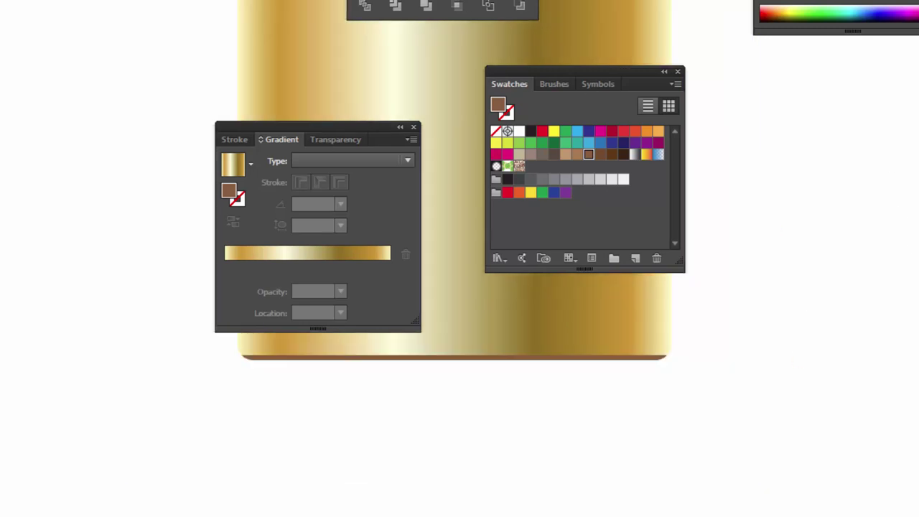
key(Tab)
drag(252, 48, 209, 136)
key(ctrl+minus)
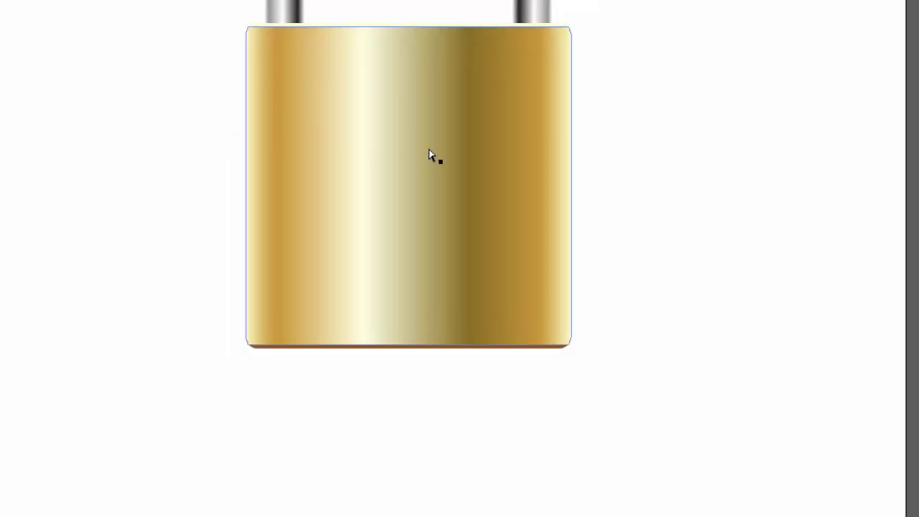
drag(431, 154, 409, 180)
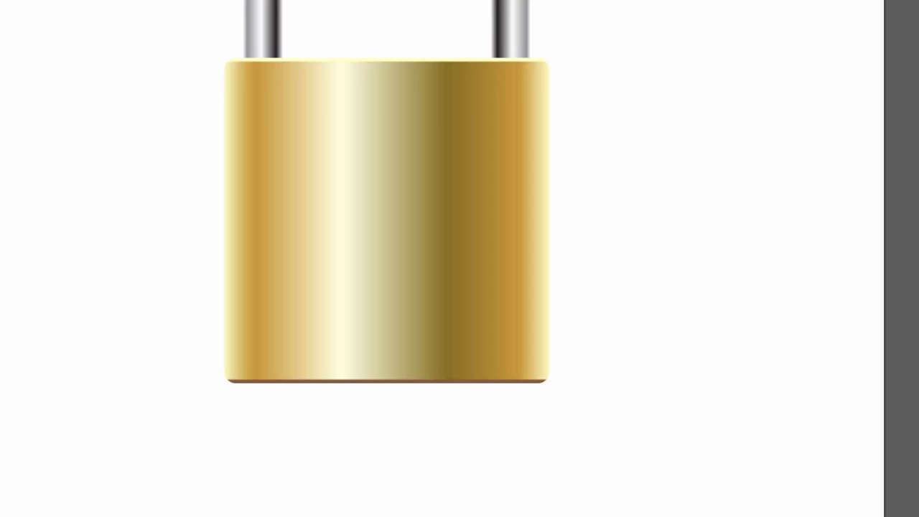
click(373, 75)
key(ctrl+plus)
key(Tab)
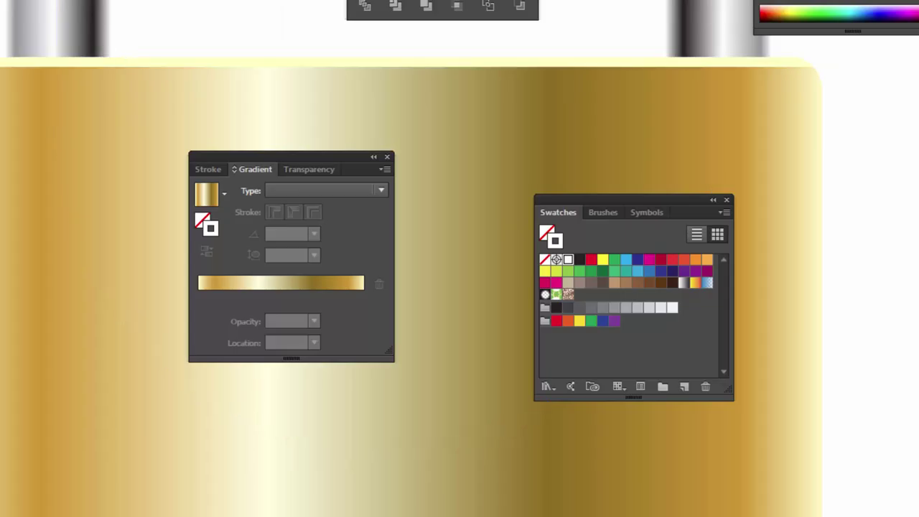
Step: Apply the gold gradient swatch to the thin top edge strip
click(189, 62)
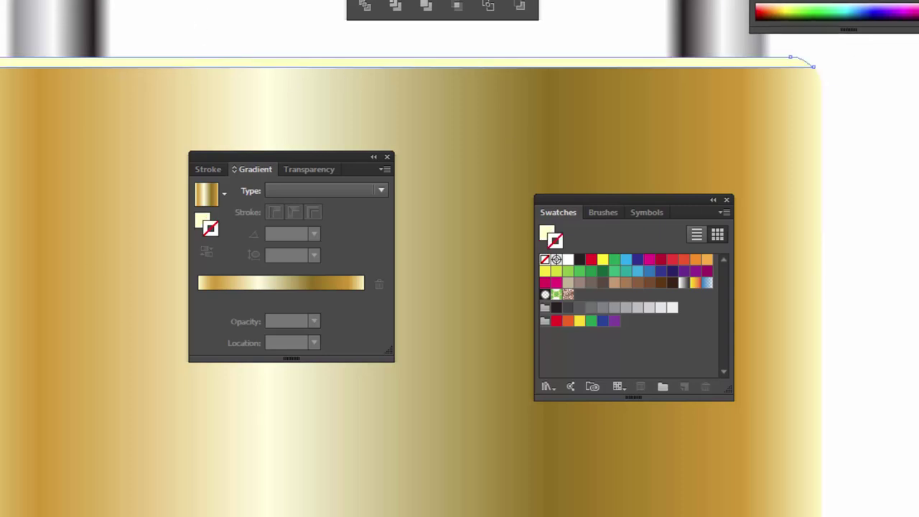
drag(837, 2, 808, 1)
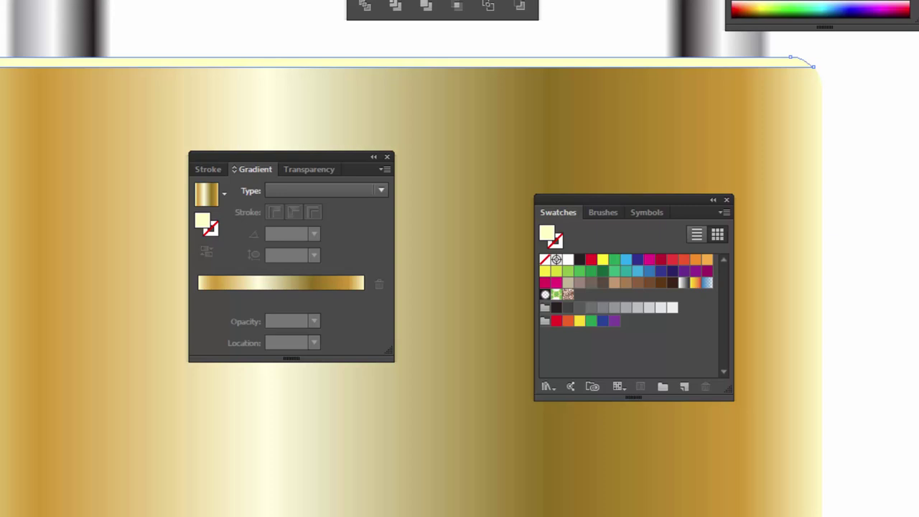
mouse_move(651, 199)
mouse_down()
mouse_move(575, 135)
mouse_move(527, 134)
mouse_up()
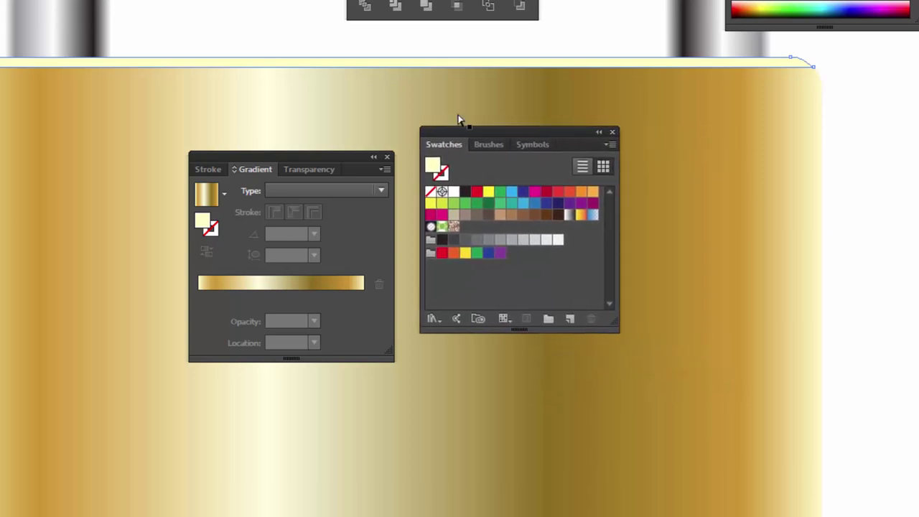
drag(322, 159, 332, 145)
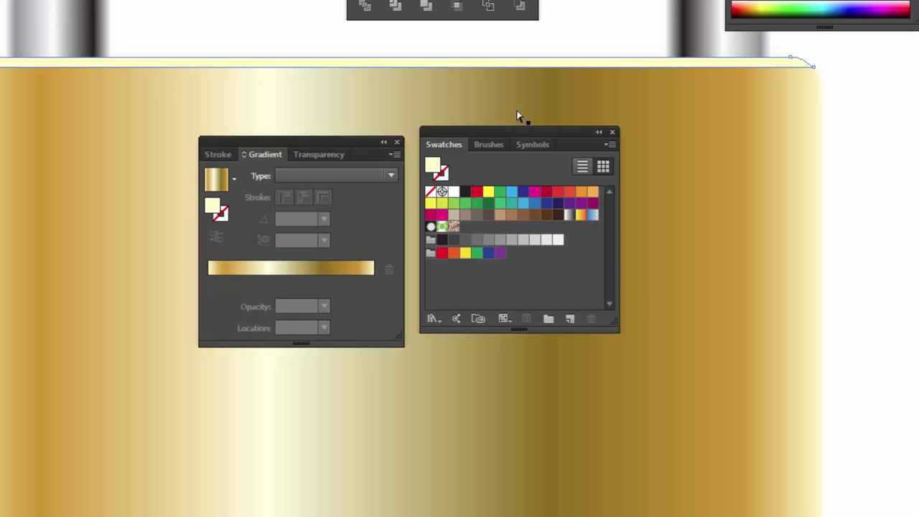
click(354, 270)
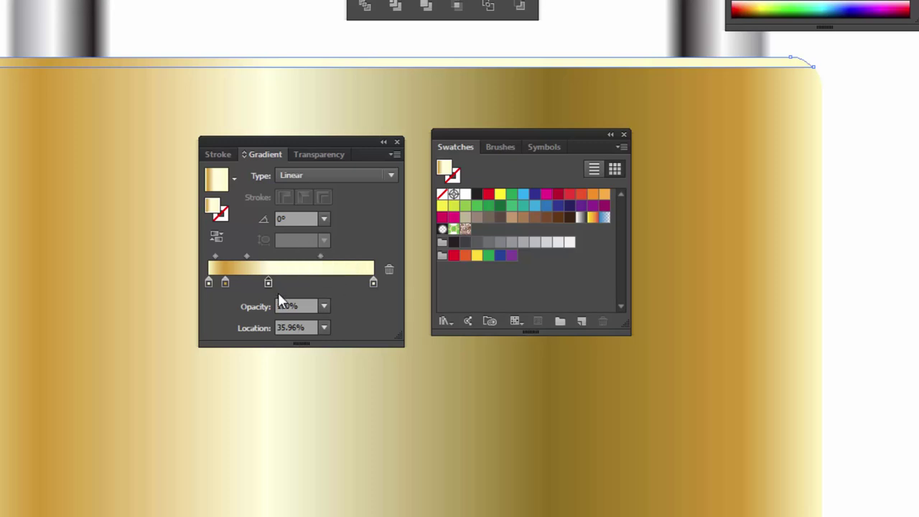
Step: Add, move and remove stops and shift the left midpoint on the strip's gold gradient ramp
drag(268, 282, 305, 283)
drag(224, 282, 345, 282)
click(245, 284)
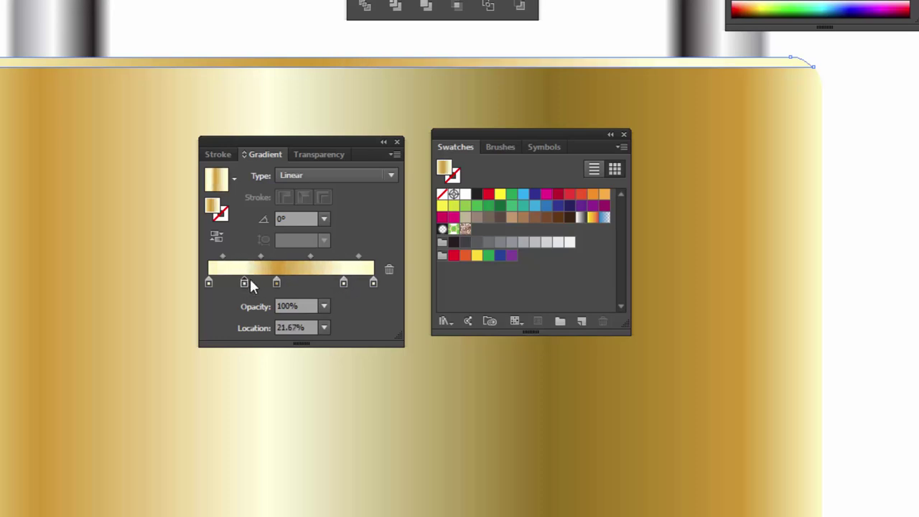
drag(278, 287, 290, 287)
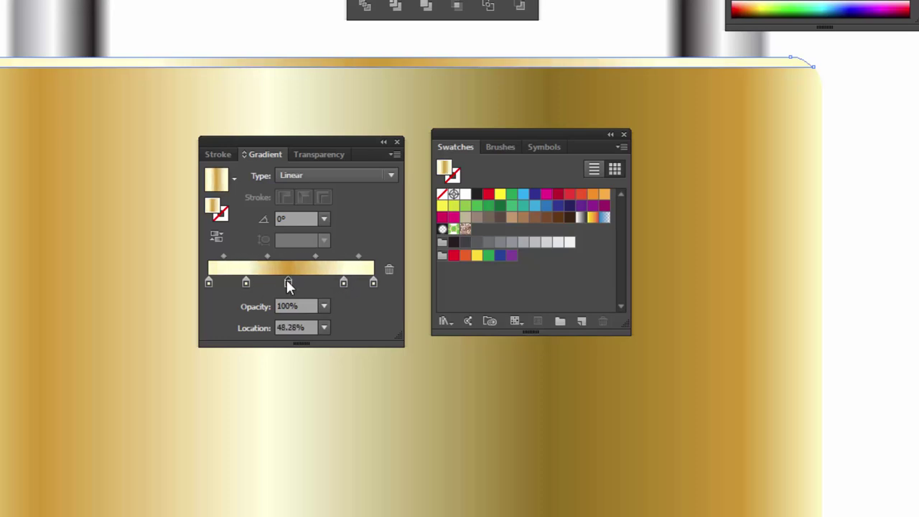
drag(344, 280, 353, 281)
click(286, 282)
drag(286, 282, 295, 282)
drag(353, 283, 351, 316)
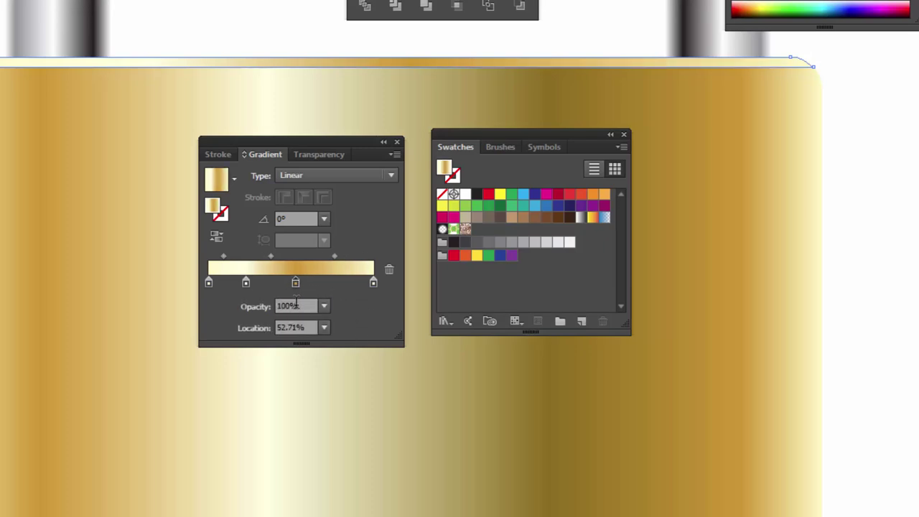
mouse_move(246, 282)
mouse_down()
mouse_move(282, 291)
mouse_move(303, 282)
mouse_up()
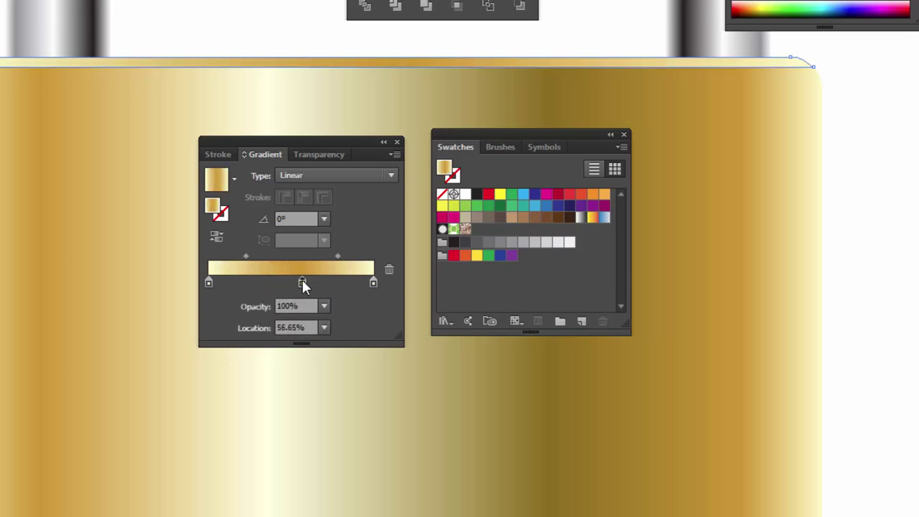
click(247, 256)
drag(250, 257, 261, 257)
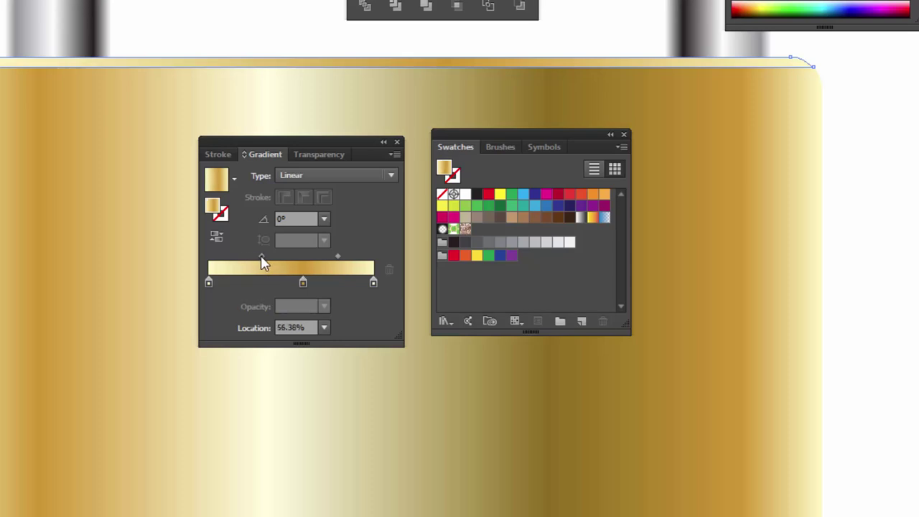
drag(303, 282, 292, 282)
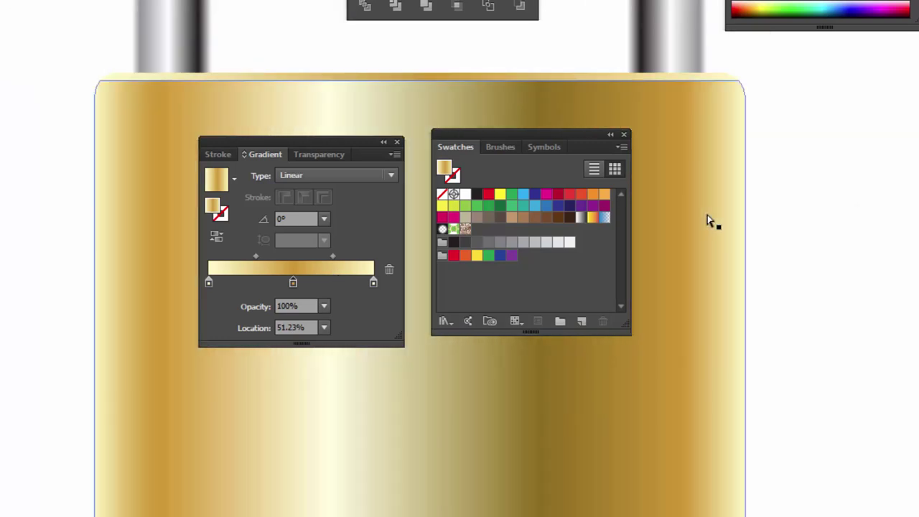
Step: Reselect the top strip and respace its gradient stops into the final five-stop cream-and-gold blend
click(392, 79)
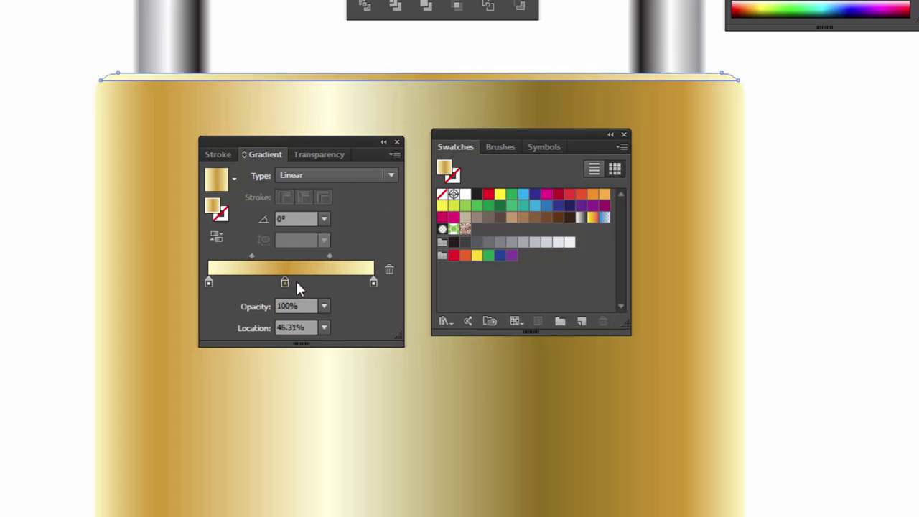
mouse_move(293, 283)
mouse_down()
mouse_move(324, 282)
mouse_move(244, 283)
mouse_up()
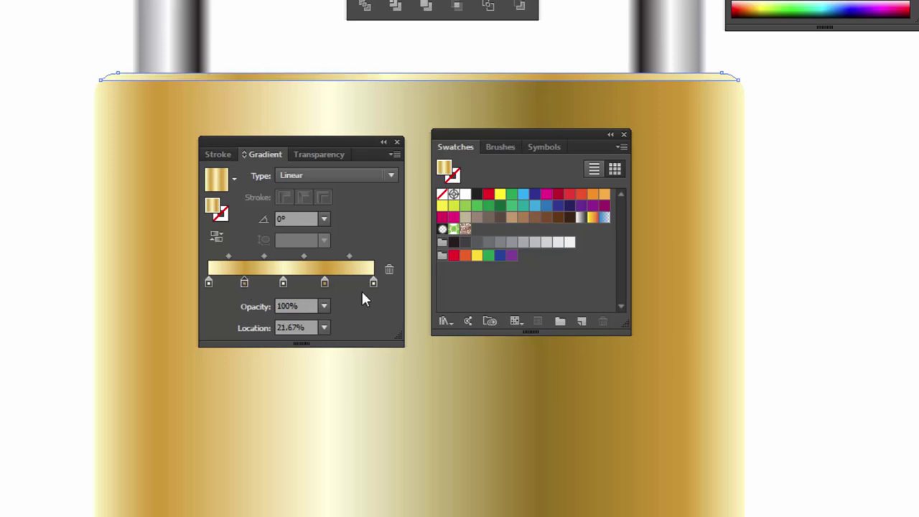
mouse_move(325, 282)
mouse_down()
mouse_move(335, 283)
mouse_move(287, 283)
mouse_up()
click(840, 154)
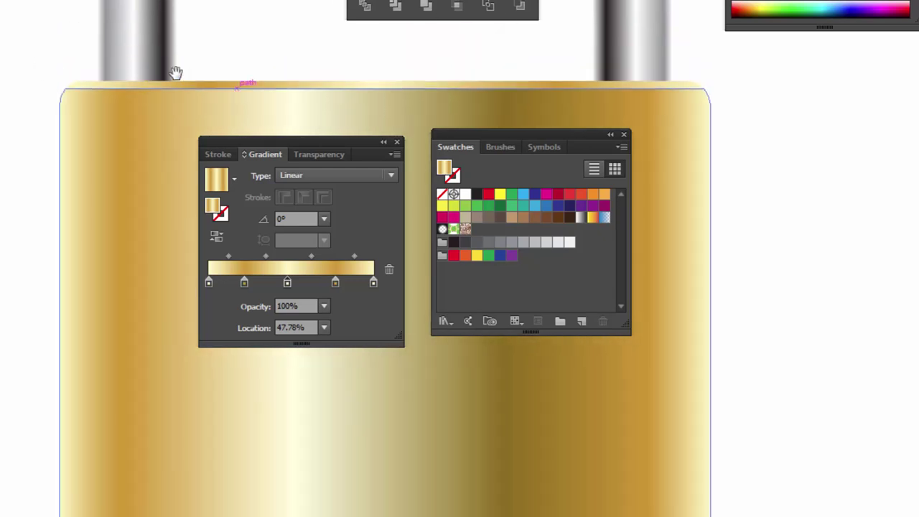
Step: Select the thin bottom strip and apply the gold gradient swatch to it
drag(177, 74, 130, 50)
scroll(108, 180, down, 3)
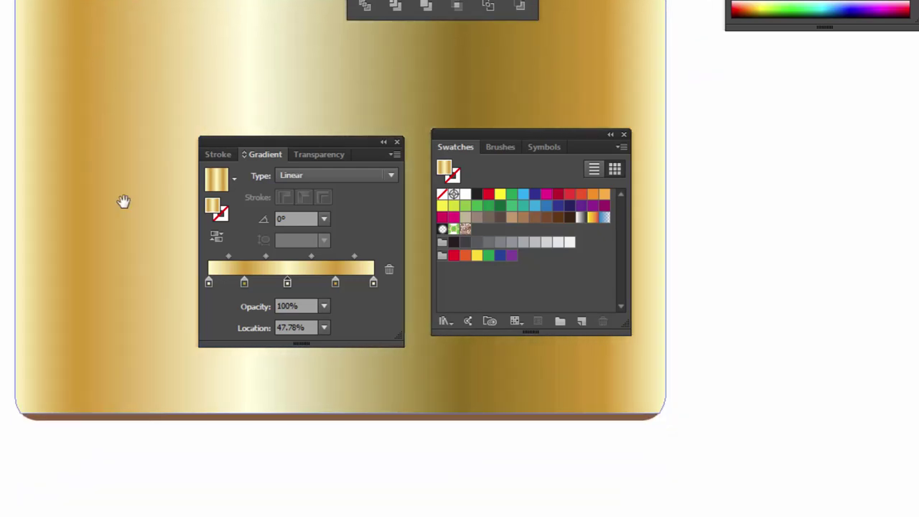
click(395, 419)
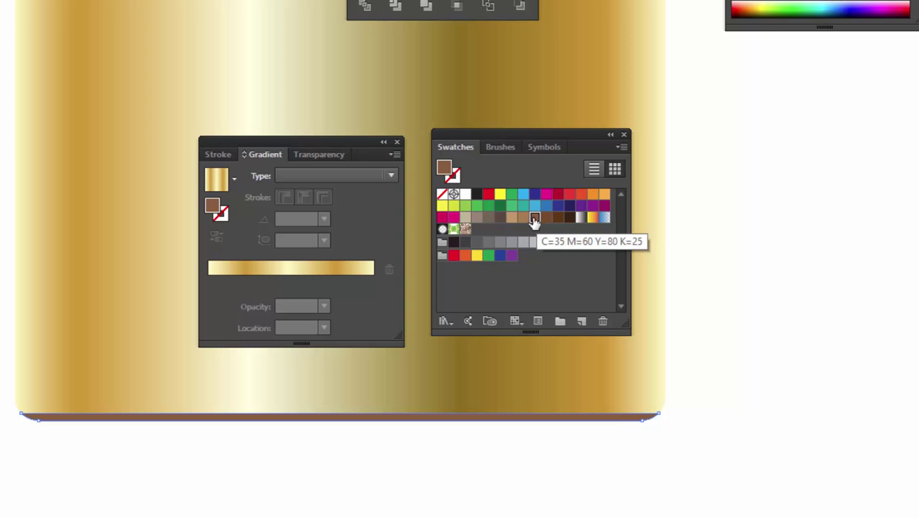
click(294, 271)
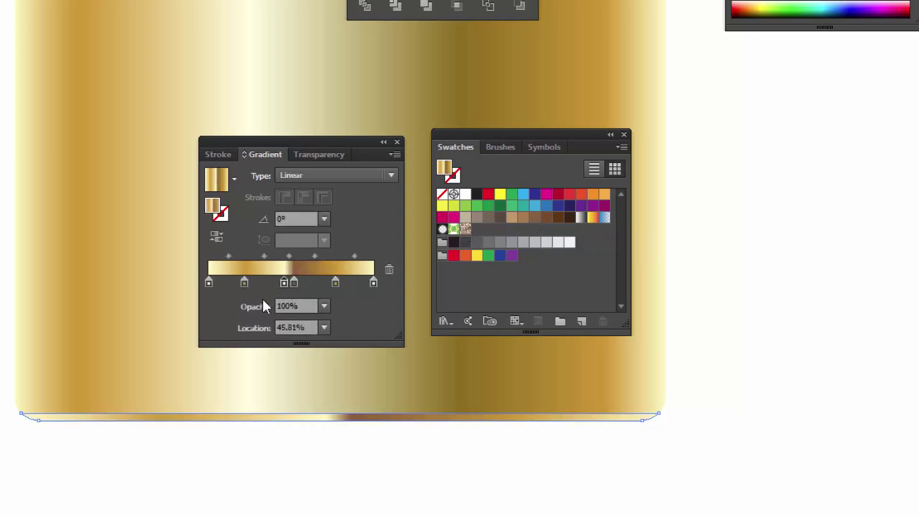
Step: Remove the extra stops from the bottom strip's gradient
drag(285, 282, 262, 300)
click(335, 283)
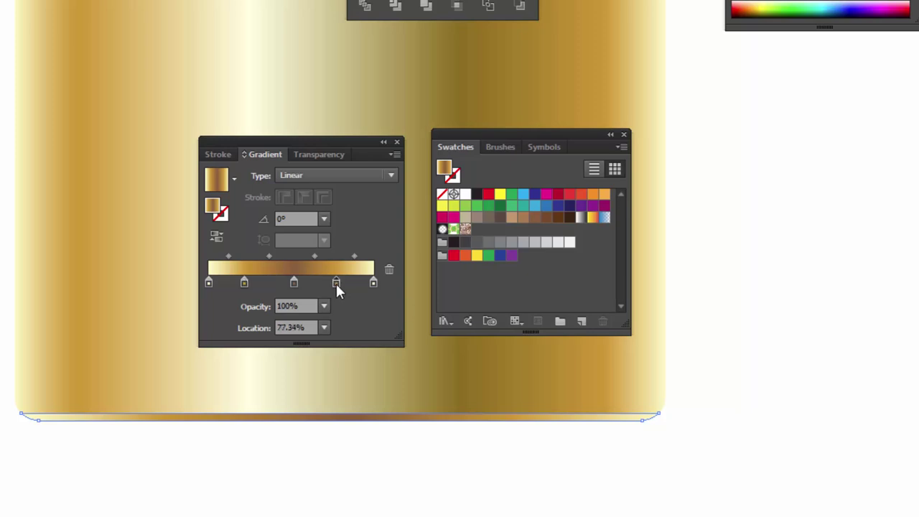
drag(335, 281, 350, 323)
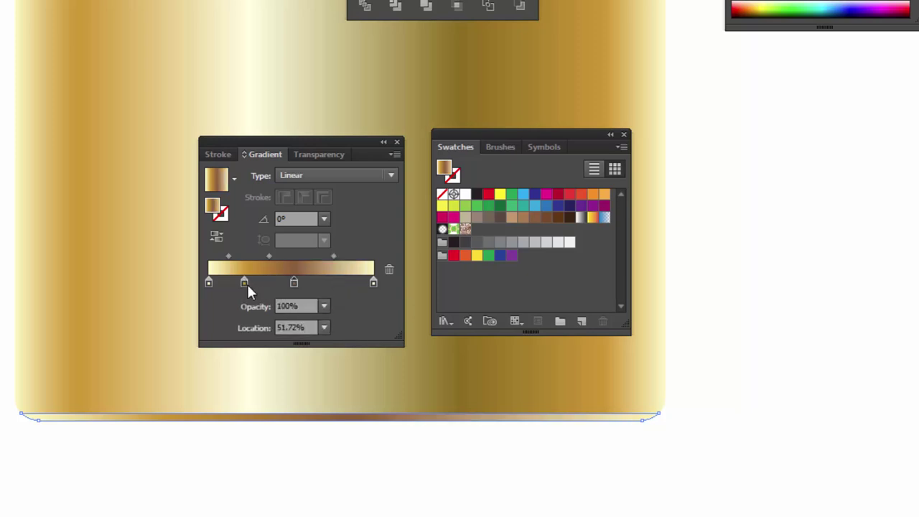
mouse_move(245, 282)
mouse_down()
mouse_move(288, 300)
mouse_move(313, 282)
mouse_move(316, 316)
mouse_up()
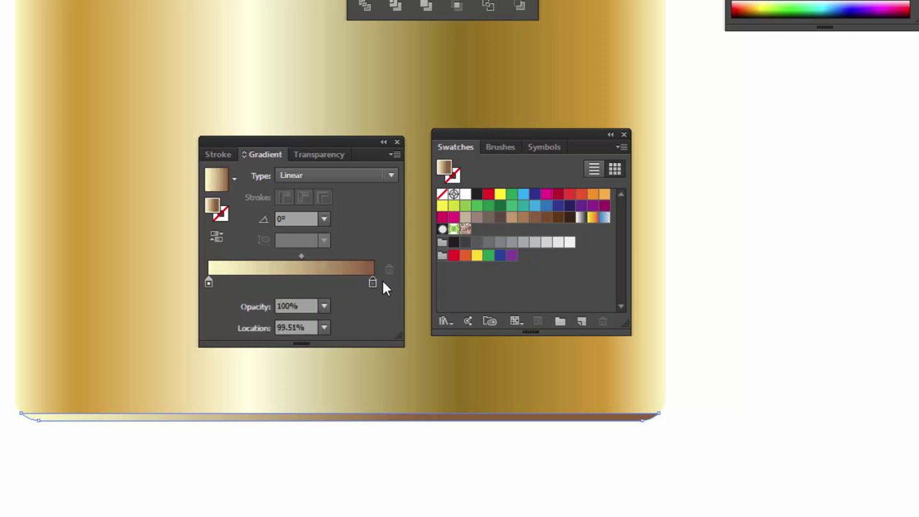
click(372, 282)
Step: Make the stops brown with a dark brown stop centred at 50.25%
mouse_move(372, 283)
mouse_down()
mouse_move(244, 282)
mouse_move(208, 309)
mouse_up()
double_click(247, 282)
mouse_move(249, 282)
mouse_down()
mouse_move(174, 286)
mouse_move(299, 282)
mouse_up()
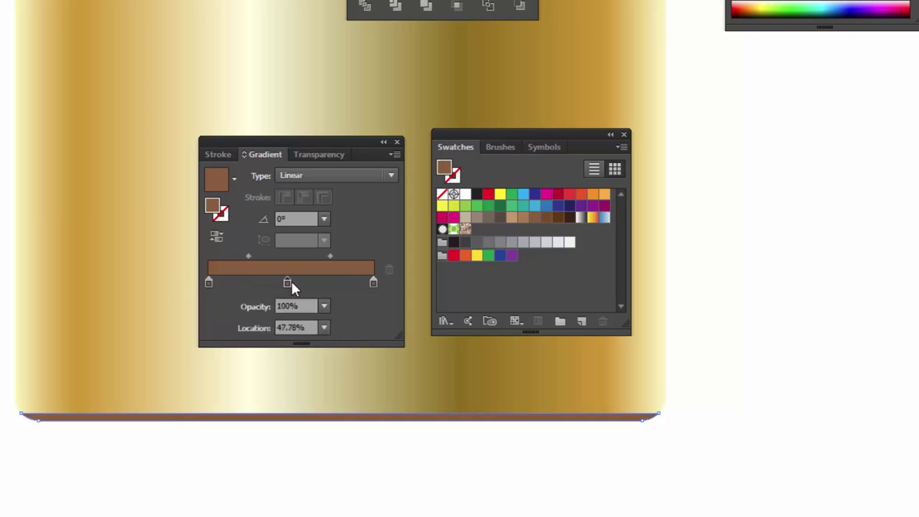
click(569, 217)
drag(298, 288, 298, 286)
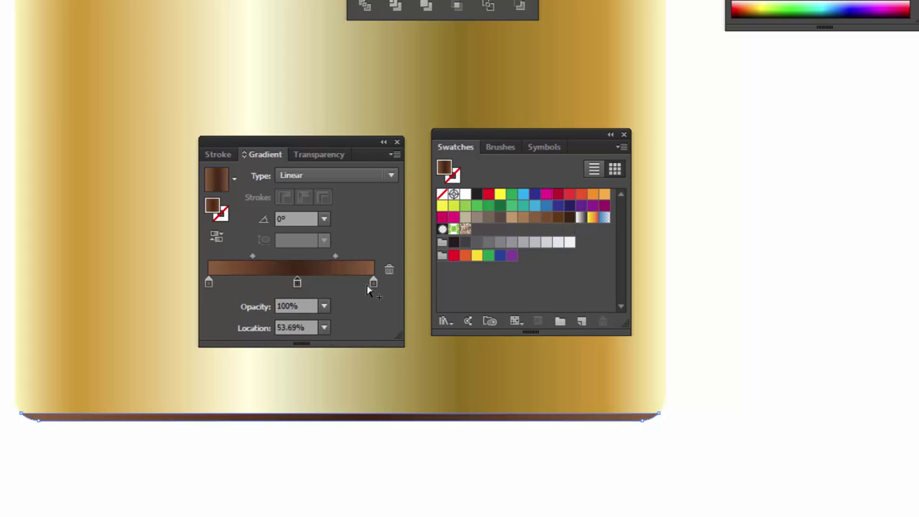
drag(335, 256, 325, 255)
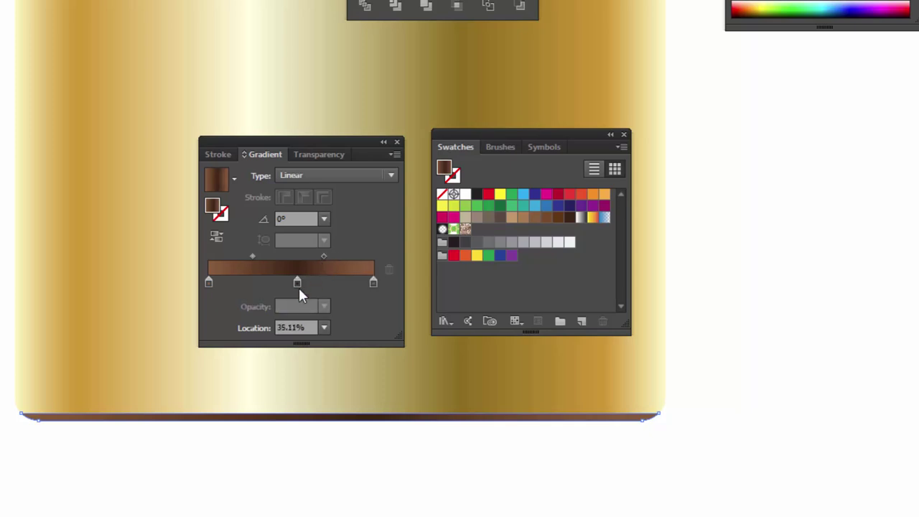
mouse_move(253, 259)
mouse_down()
mouse_move(266, 257)
mouse_move(291, 282)
mouse_up()
click(758, 284)
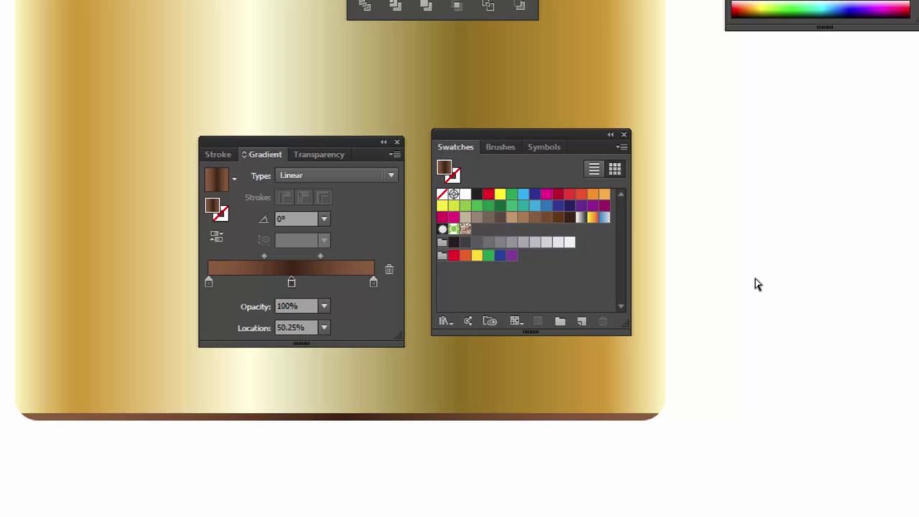
Step: Preview the whole padlock and nudge the gold body down with Shift+Down
key(Tab)
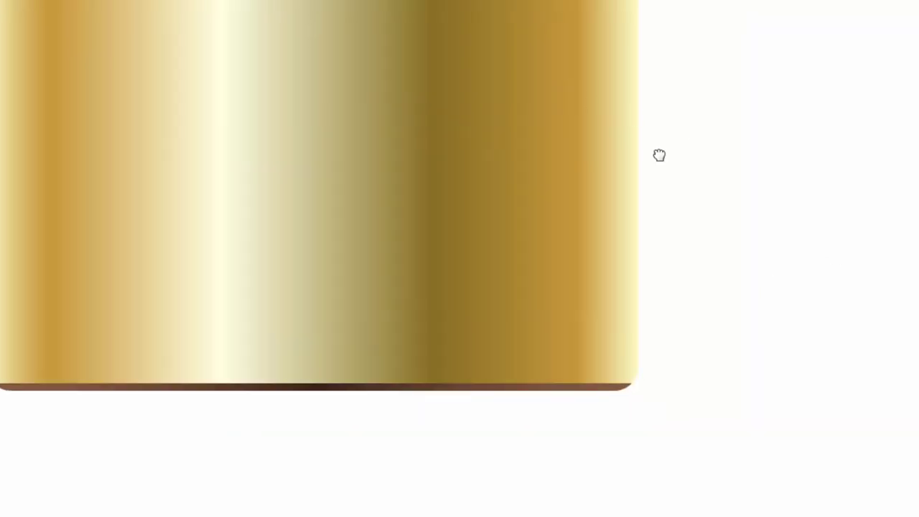
key(ctrl+minus)
key(ctrl+minus)
key(ctrl+minus)
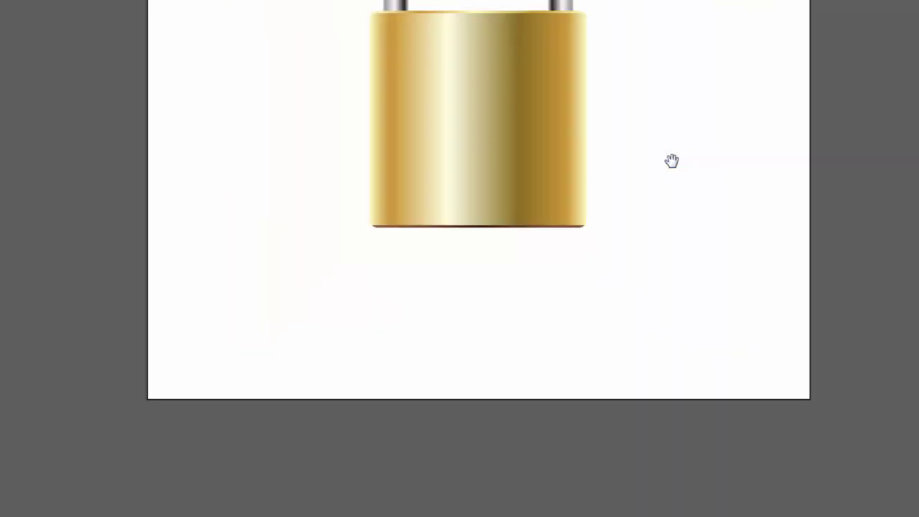
key(ctrl+plus)
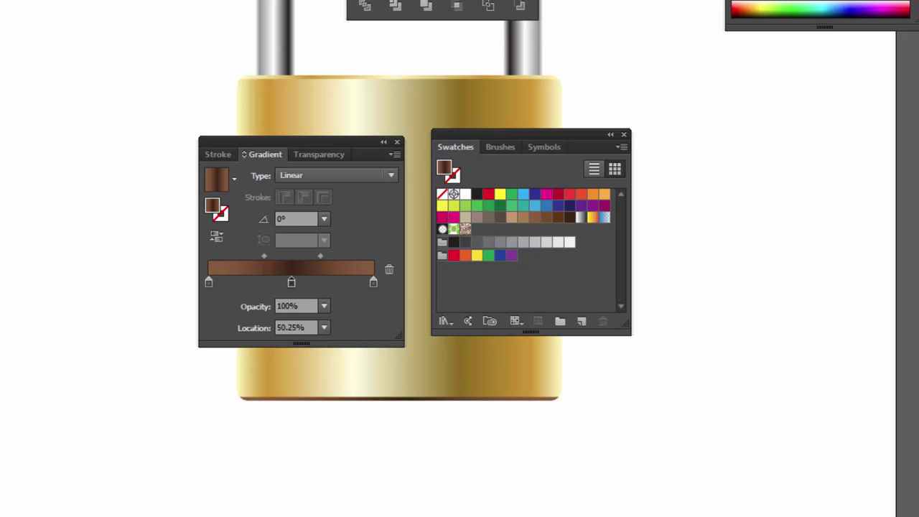
drag(503, 135, 780, 100)
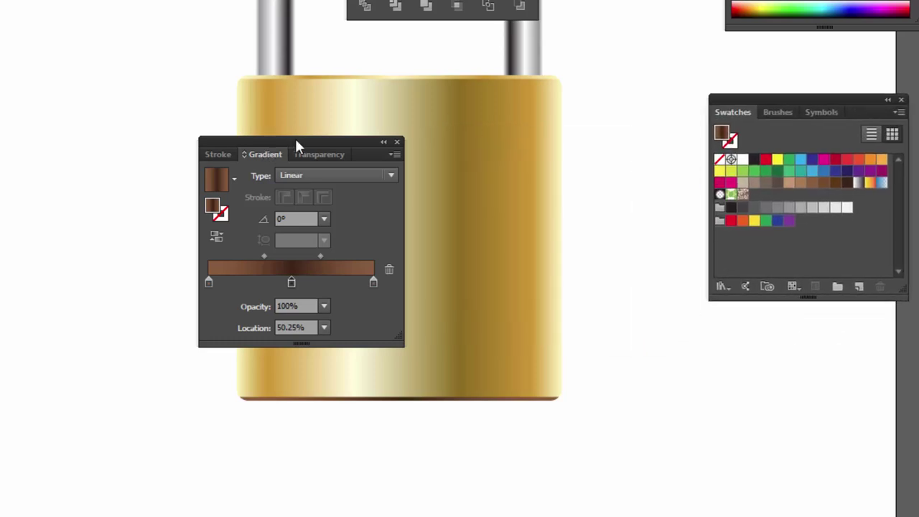
drag(295, 138, 0, 0)
click(901, 45)
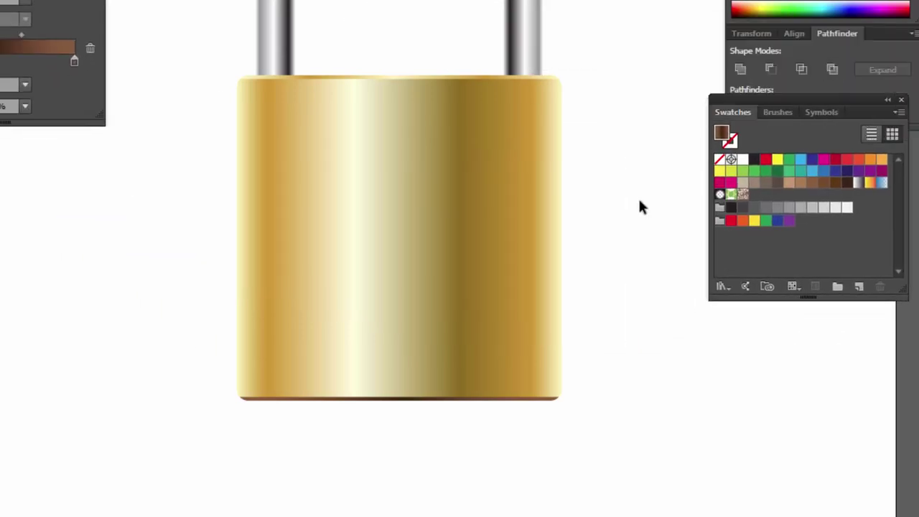
drag(560, 138, 535, 190)
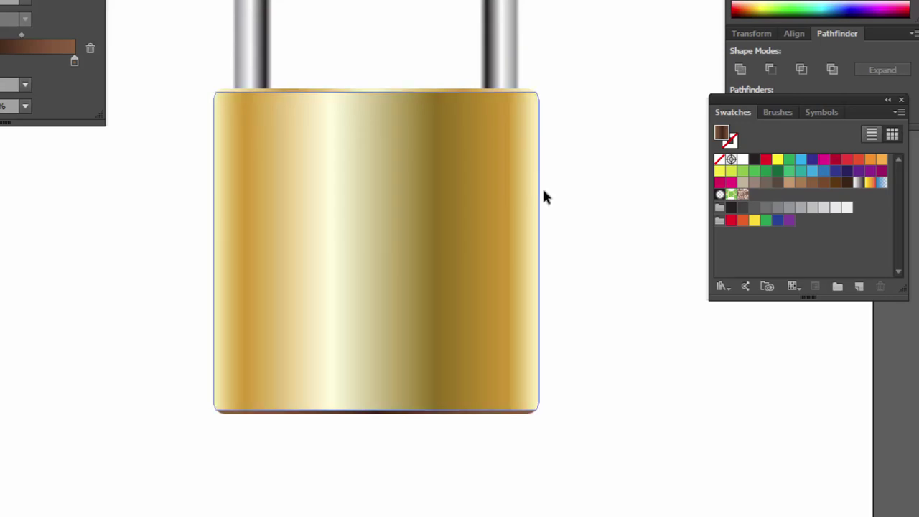
key(shift+Down)
key(shift+Down)
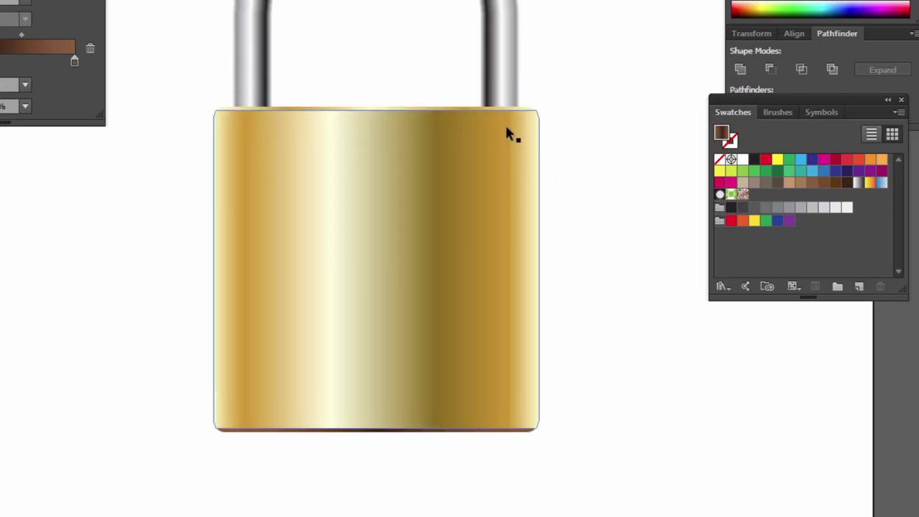
Step: Draw a circle over the shackle's top-left bend with fill and stroke swapped
ctrl+click(508, 128)
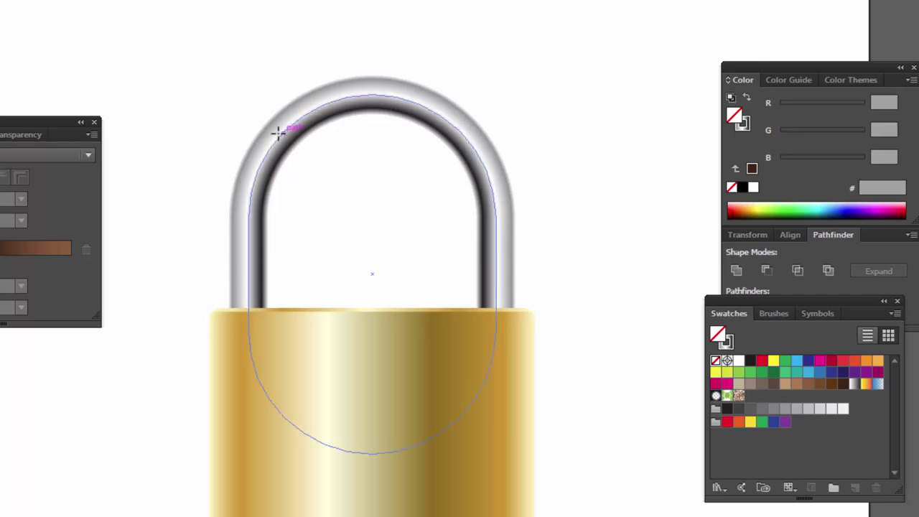
drag(279, 134, 346, 204)
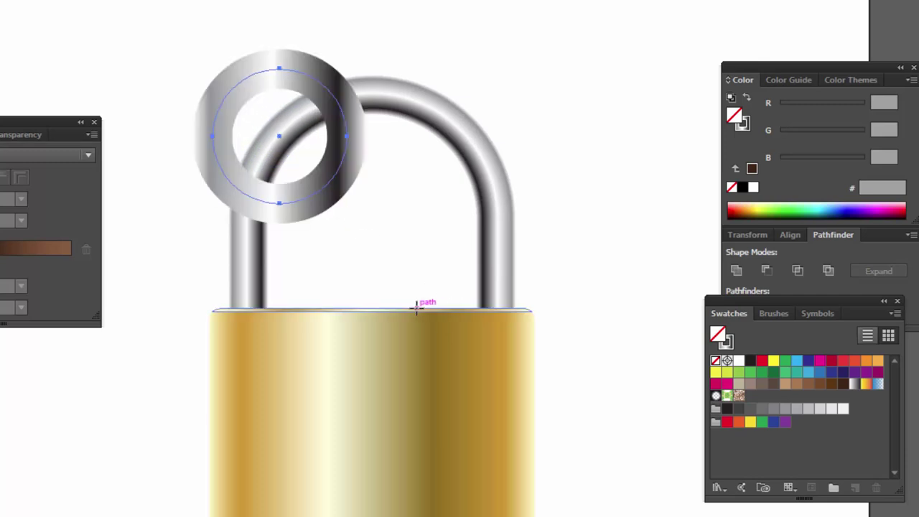
key(shift+x)
key(v)
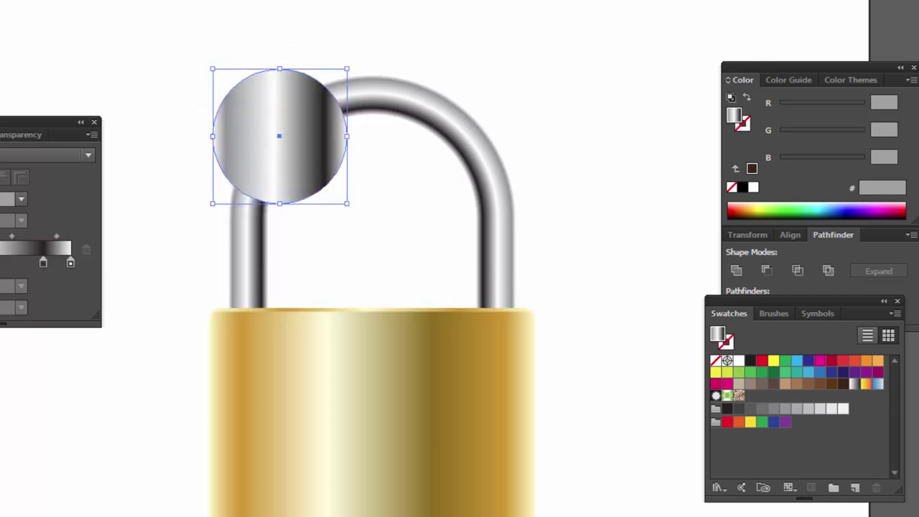
Step: Make the circle's gradient radial and remove the dark and grey stops, leaving white
click(72, 159)
click(87, 193)
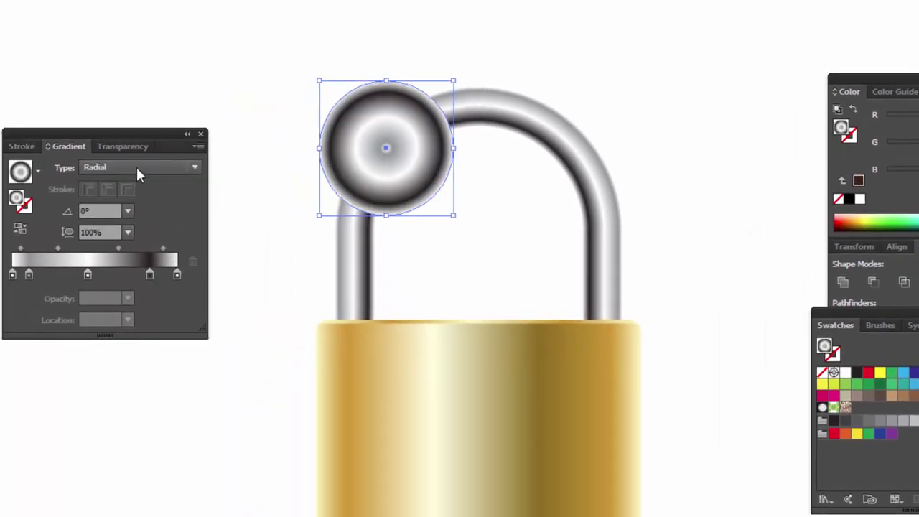
drag(158, 144, 191, 150)
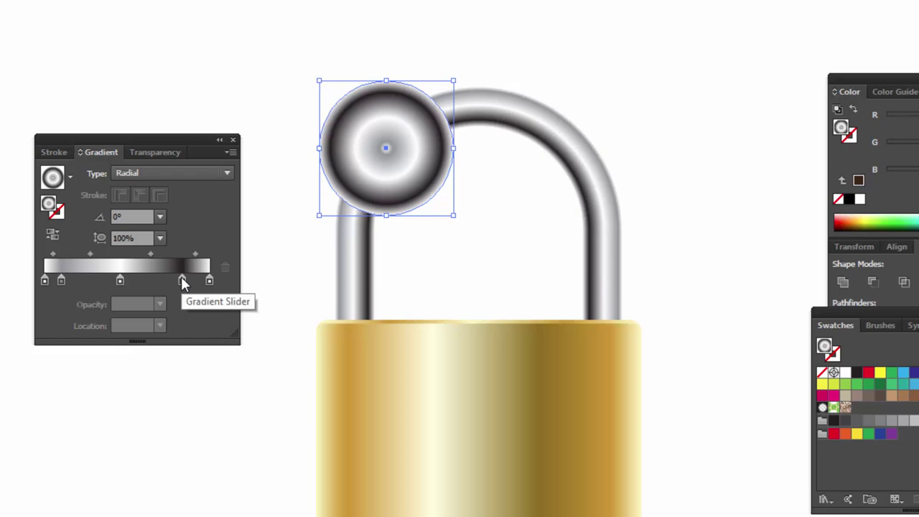
drag(181, 278, 180, 342)
drag(62, 280, 68, 316)
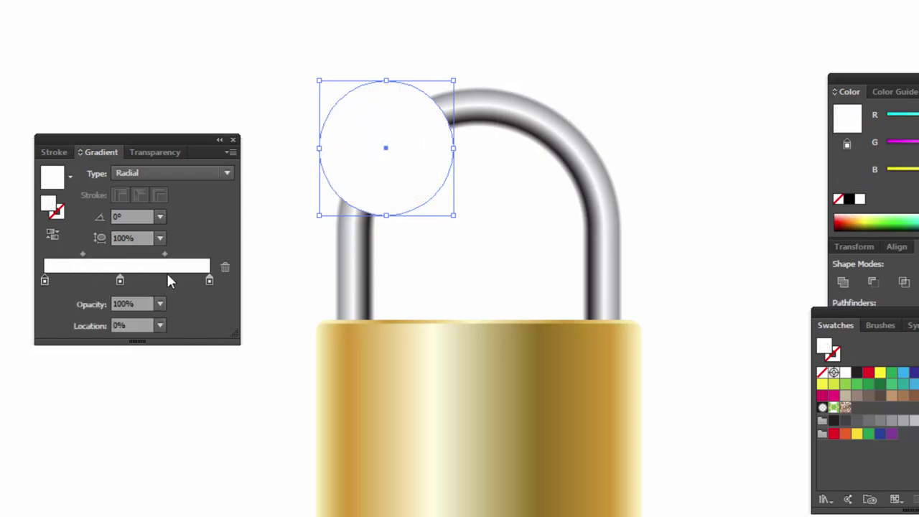
drag(120, 279, 127, 278)
Step: Set the highlight gradient's stop opacities to 0%
click(209, 280)
click(132, 304)
key(ctrl+a)
text(0)
key(Return)
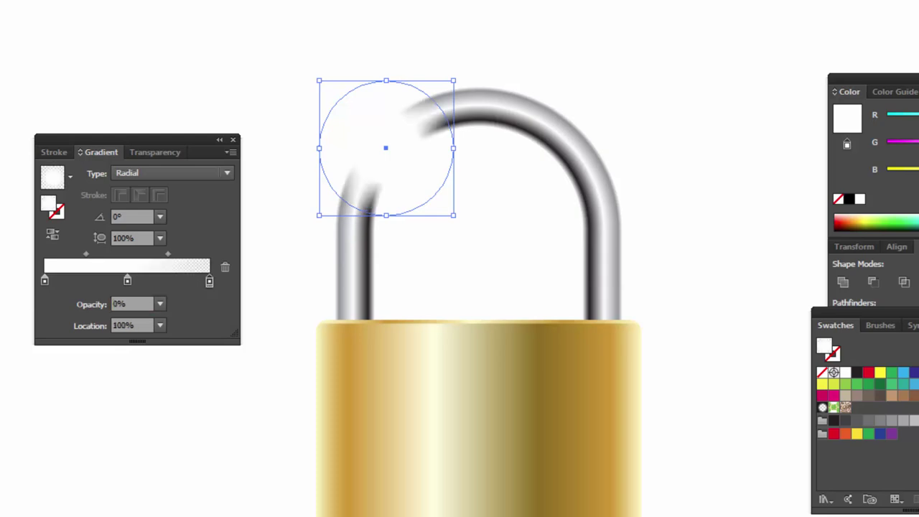
click(45, 281)
click(133, 304)
text(0)
key(Return)
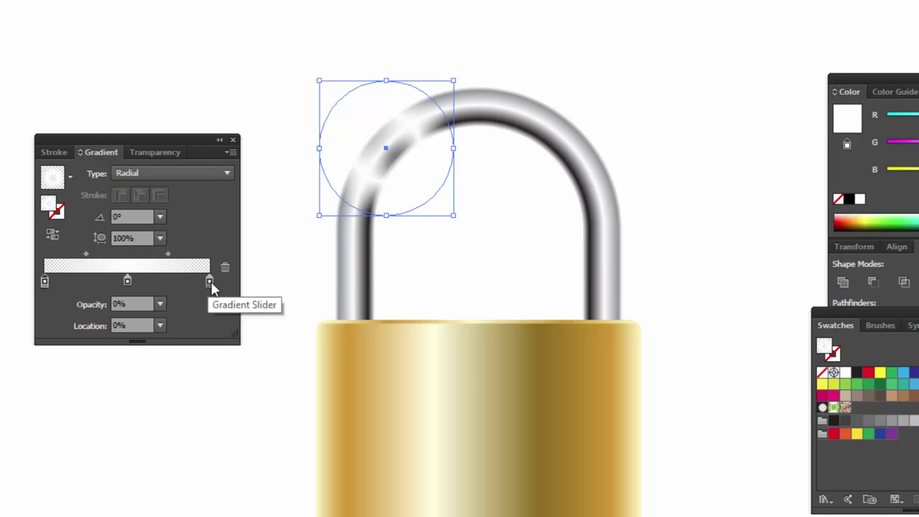
Step: Remove the extra stop, leaving a white centre and a transparent outer edge
mouse_move(209, 281)
mouse_down()
mouse_move(146, 290)
mouse_move(236, 277)
mouse_up()
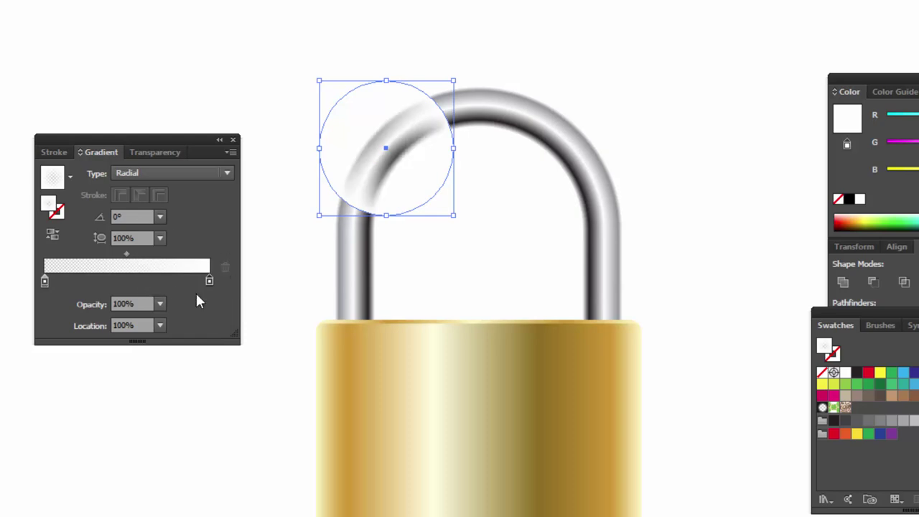
mouse_move(209, 280)
mouse_down()
mouse_move(86, 282)
mouse_move(209, 281)
mouse_up()
click(45, 280)
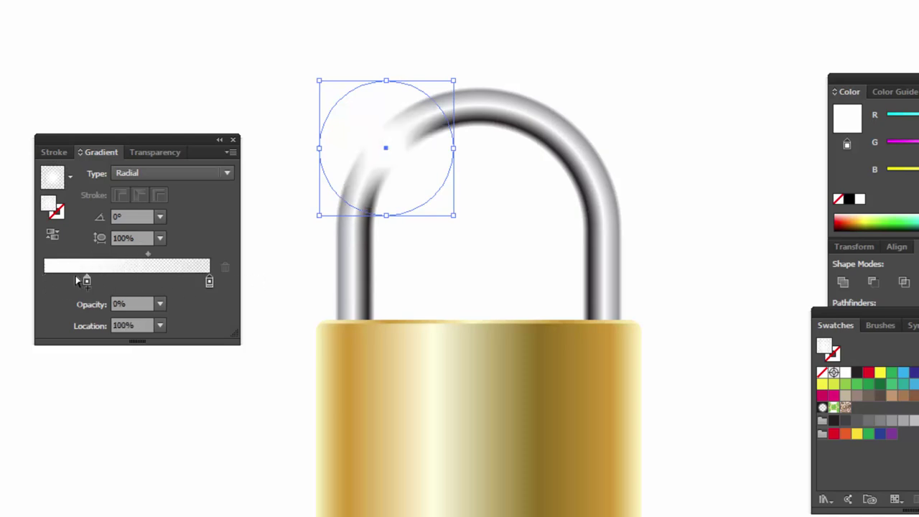
drag(86, 281, 44, 281)
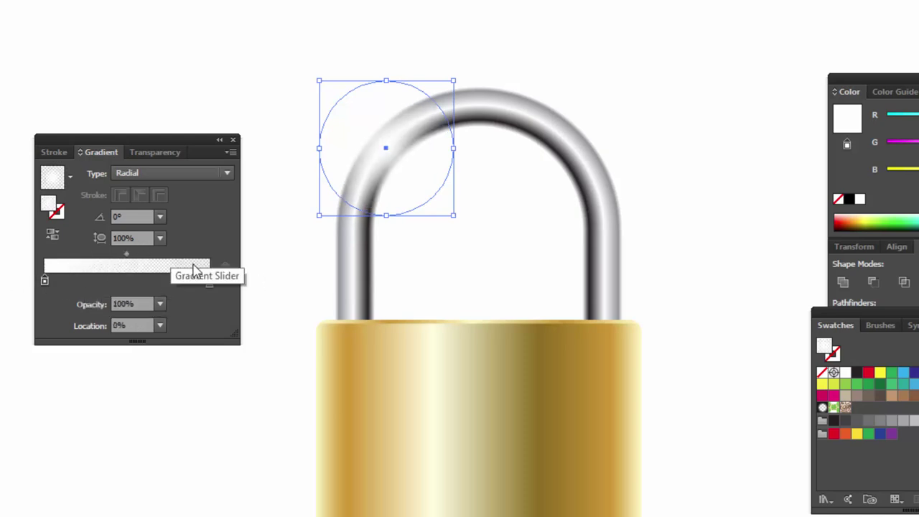
click(209, 280)
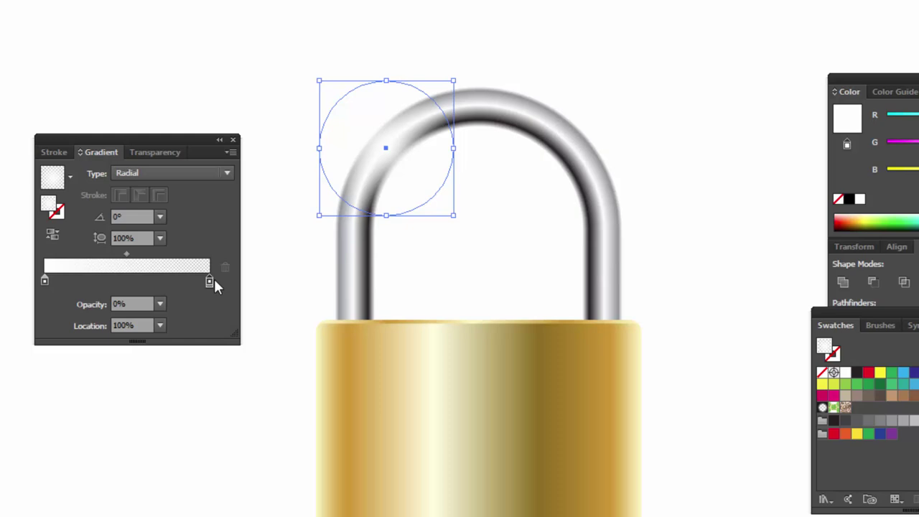
Step: Place the white stop at 24.63% and the fade-out stop at 62.56%
click(379, 21)
click(391, 136)
drag(44, 281, 103, 278)
drag(210, 279, 148, 280)
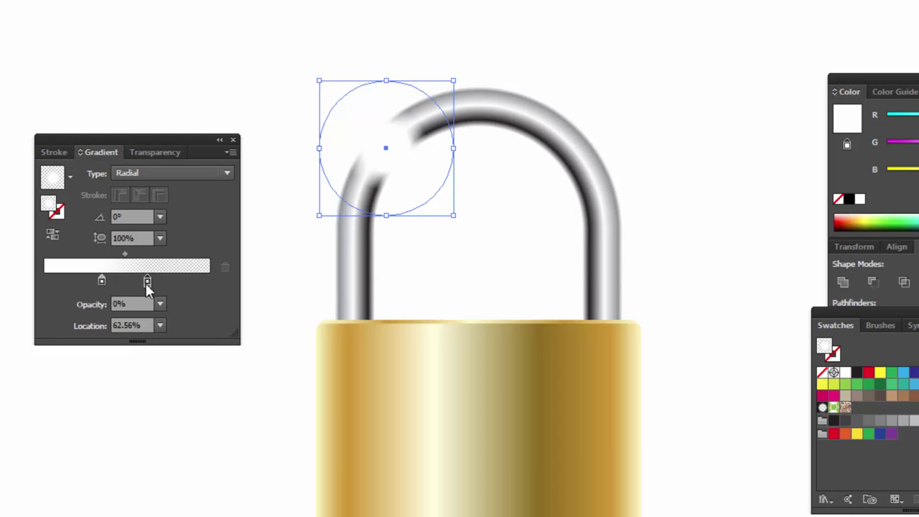
drag(151, 282, 153, 281)
click(103, 280)
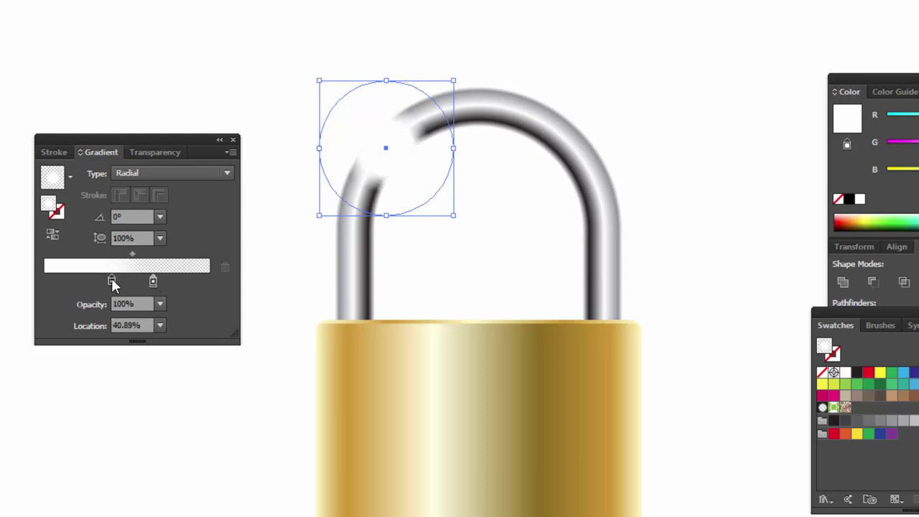
mouse_move(98, 279)
mouse_down()
mouse_move(81, 279)
mouse_move(91, 279)
mouse_up()
Step: Enlarge the top-left highlight and place a smaller copy on the right shackle leg
click(285, 295)
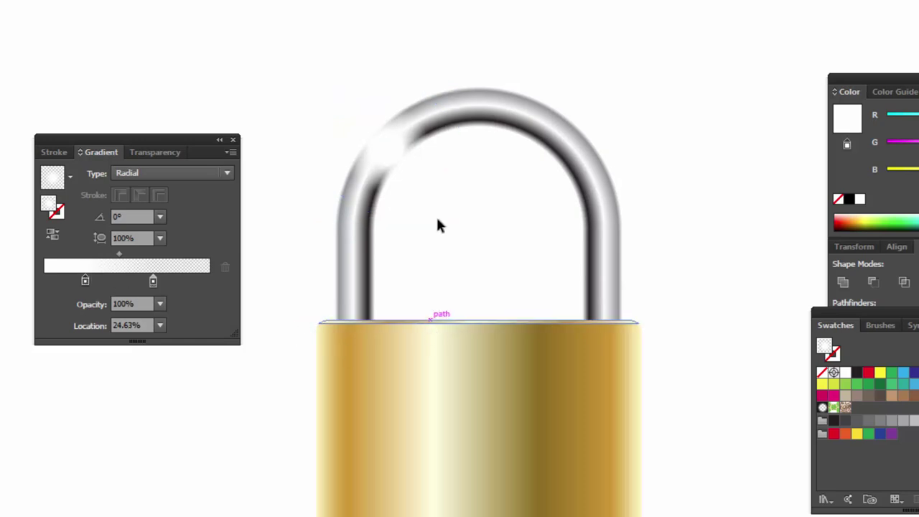
click(401, 152)
drag(456, 81, 469, 66)
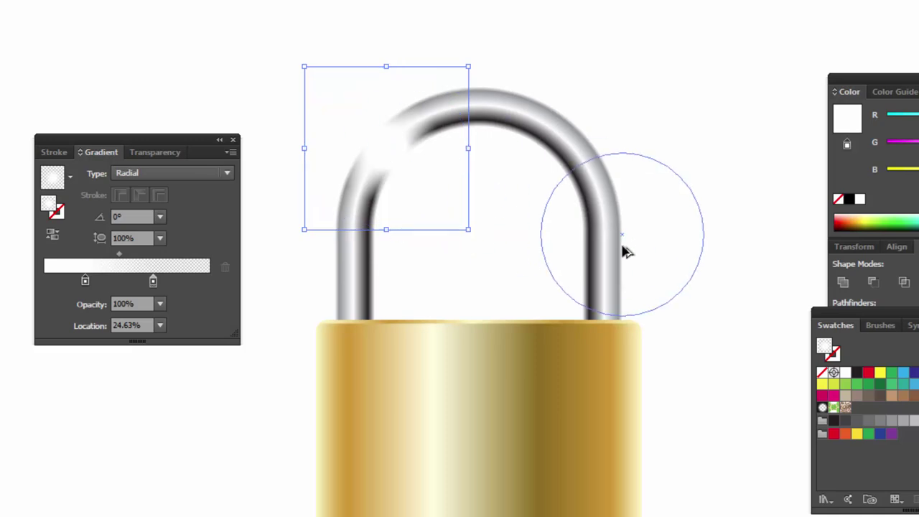
drag(386, 154, 603, 261)
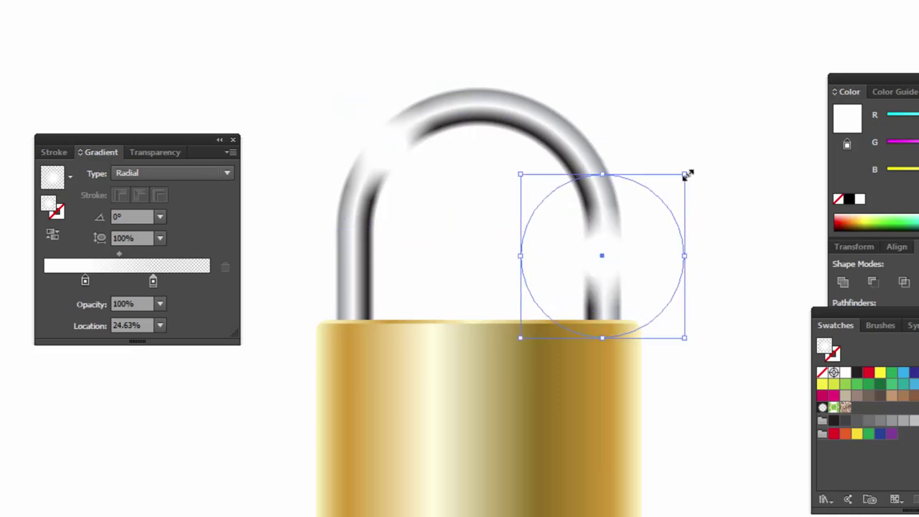
drag(688, 174, 636, 220)
Step: Select and deselect the two highlights to compare them on the shackle
click(711, 248)
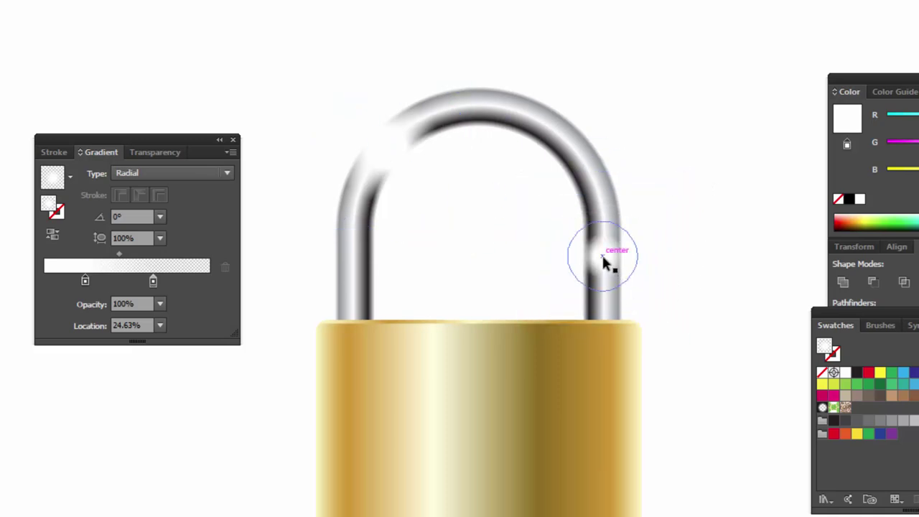
click(603, 262)
click(688, 112)
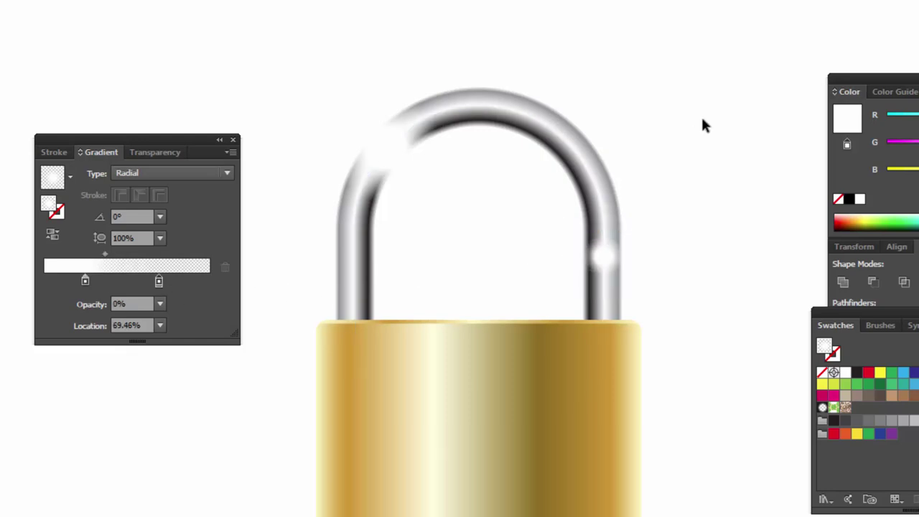
click(394, 172)
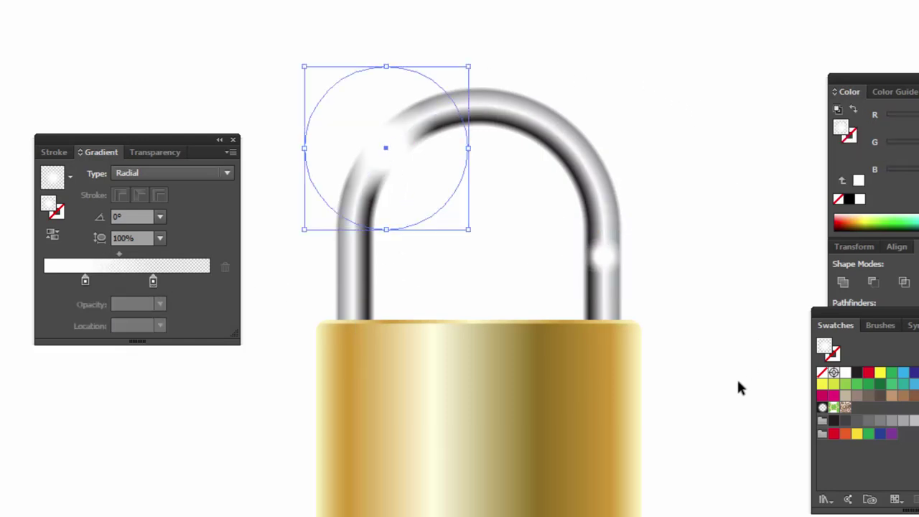
click(697, 208)
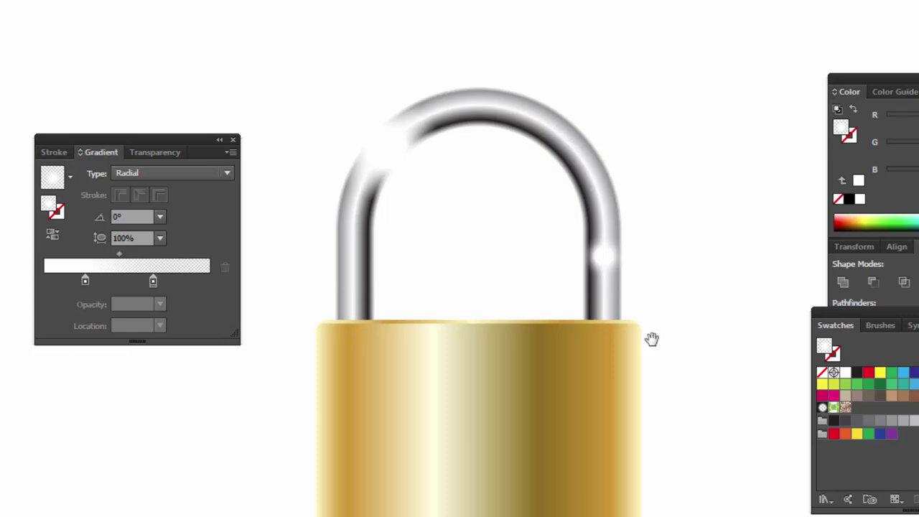
Step: Try enlarging the right-leg highlight, then undo it to keep it smaller
drag(650, 339, 662, 343)
click(614, 267)
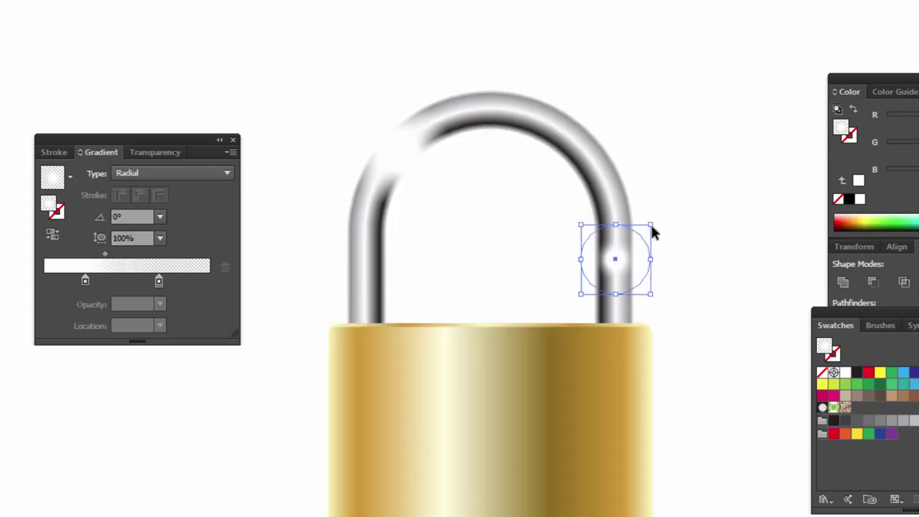
drag(652, 225, 662, 213)
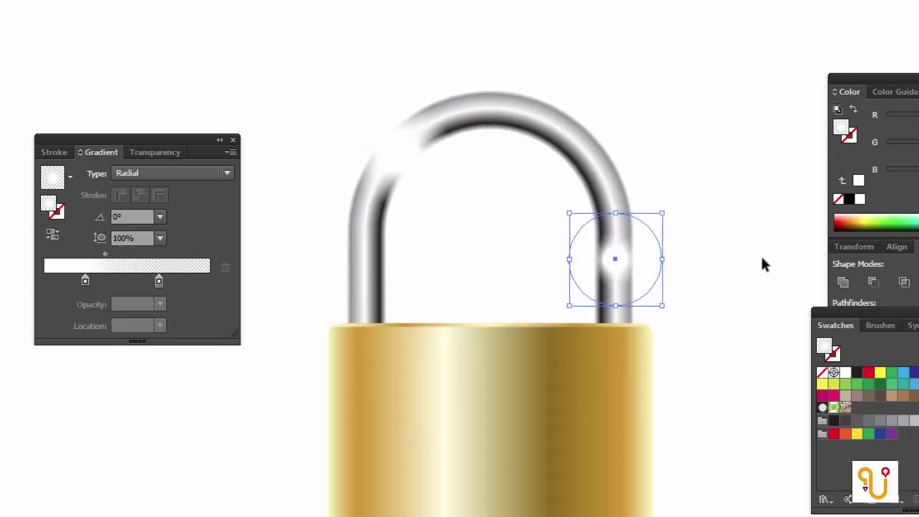
key(ctrl+z)
click(714, 248)
drag(669, 335, 652, 309)
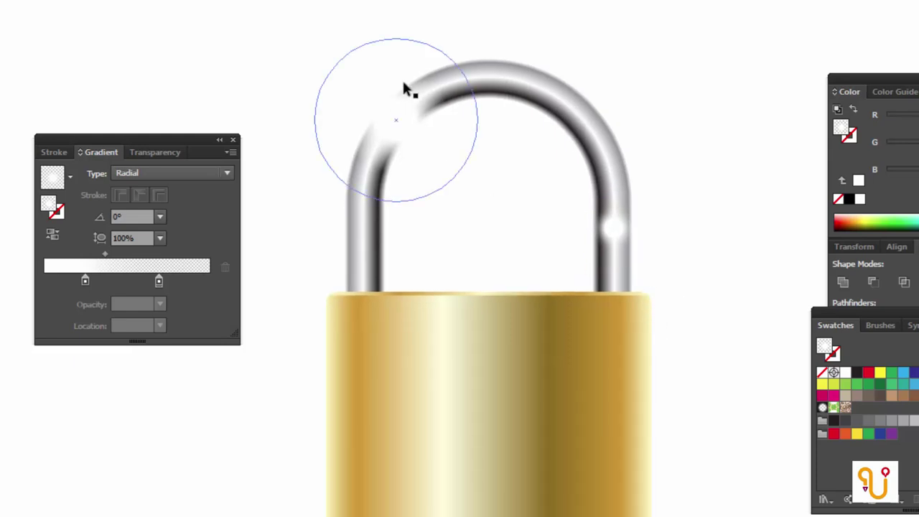